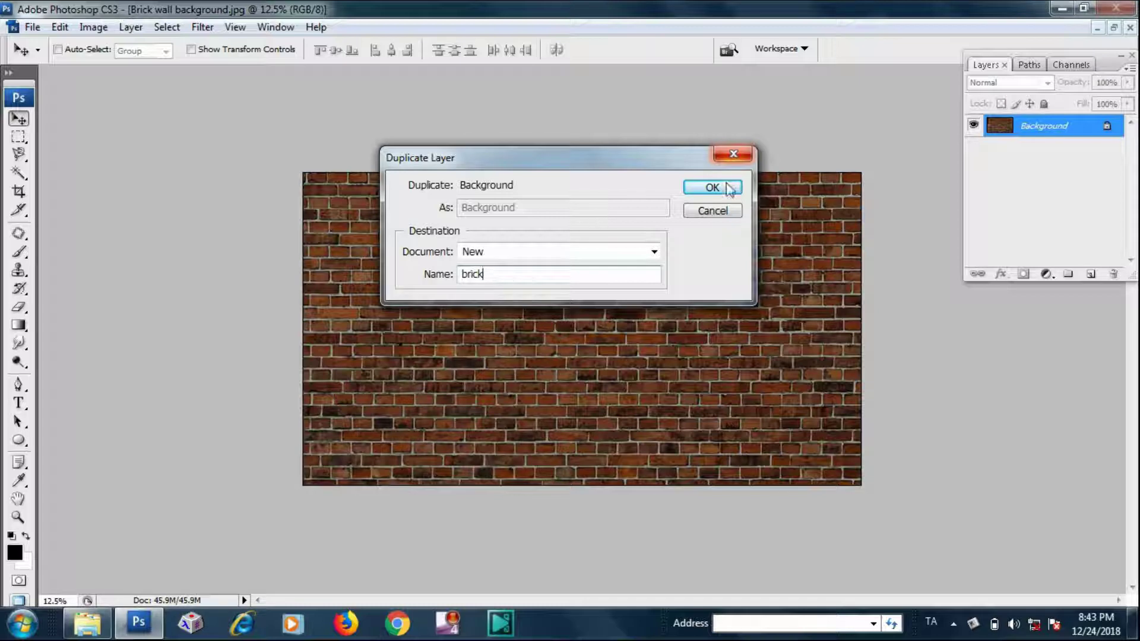
- Duplicate the Background layer into a new document named brick and apply a Gaussian Blur with a 3.0-pixel radius
left_click(729, 188)
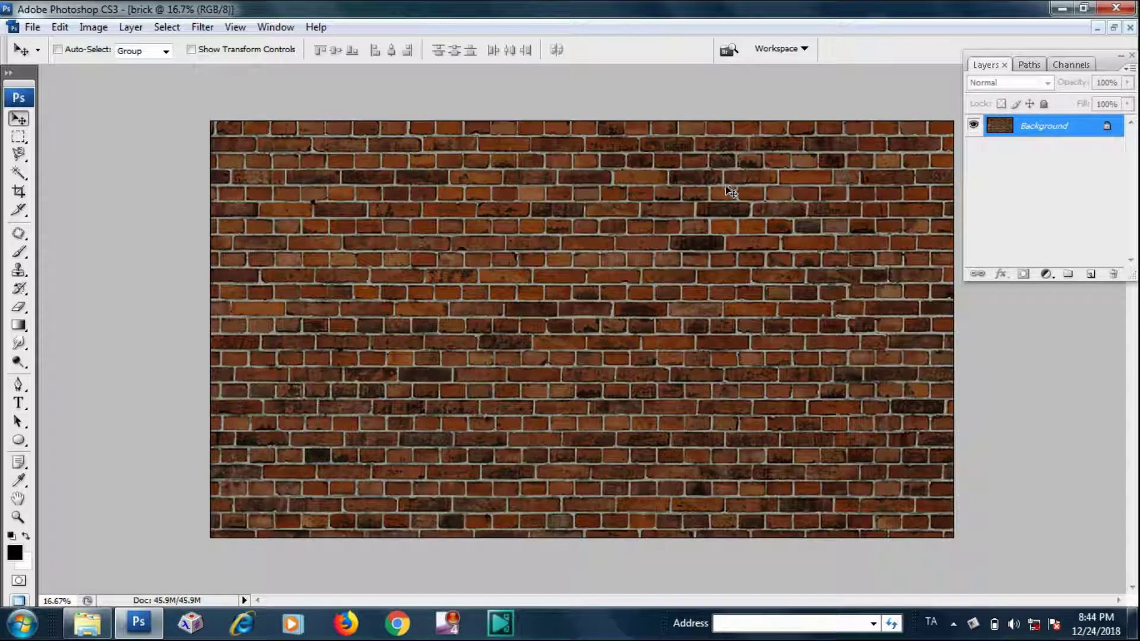
left_click(202, 27)
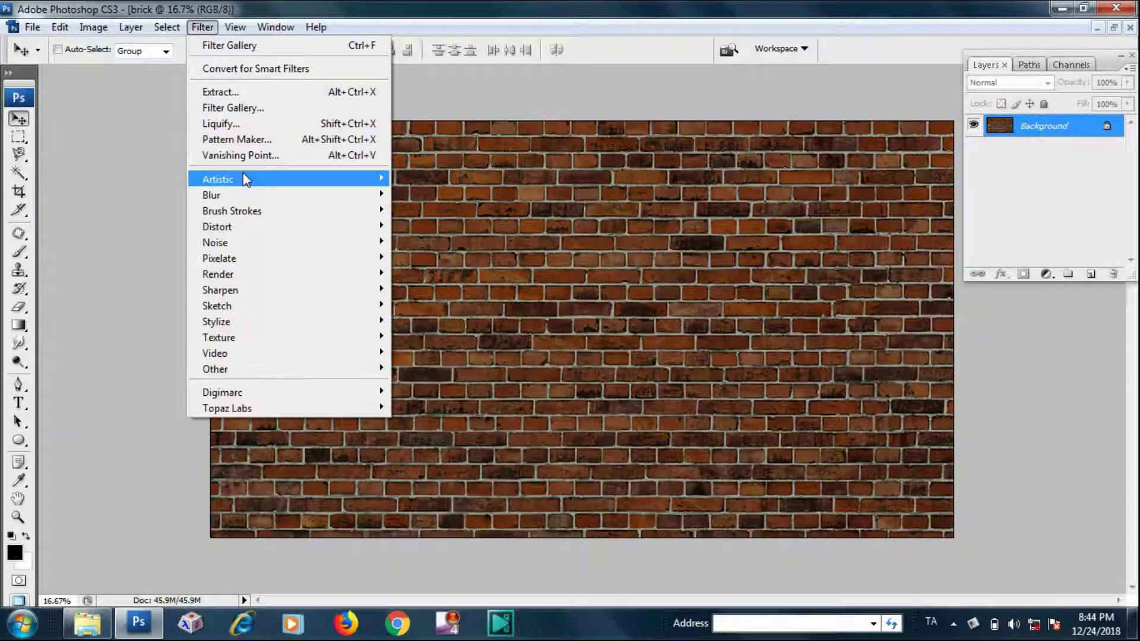
mouse_move(342, 194)
left_click(428, 255)
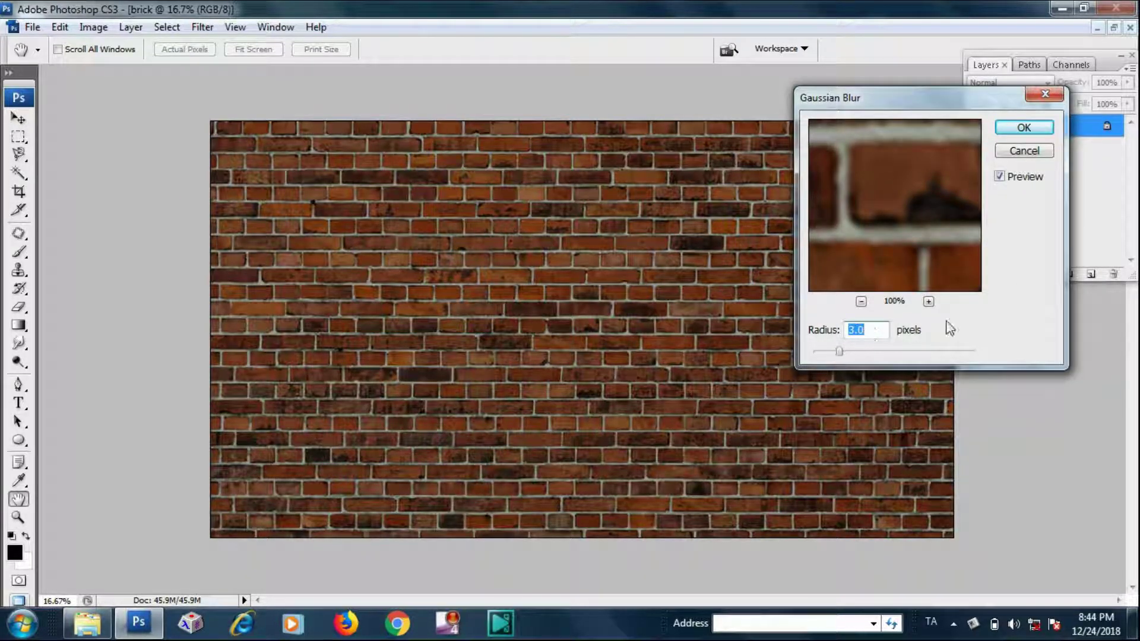
left_click(1024, 131)
key("v")
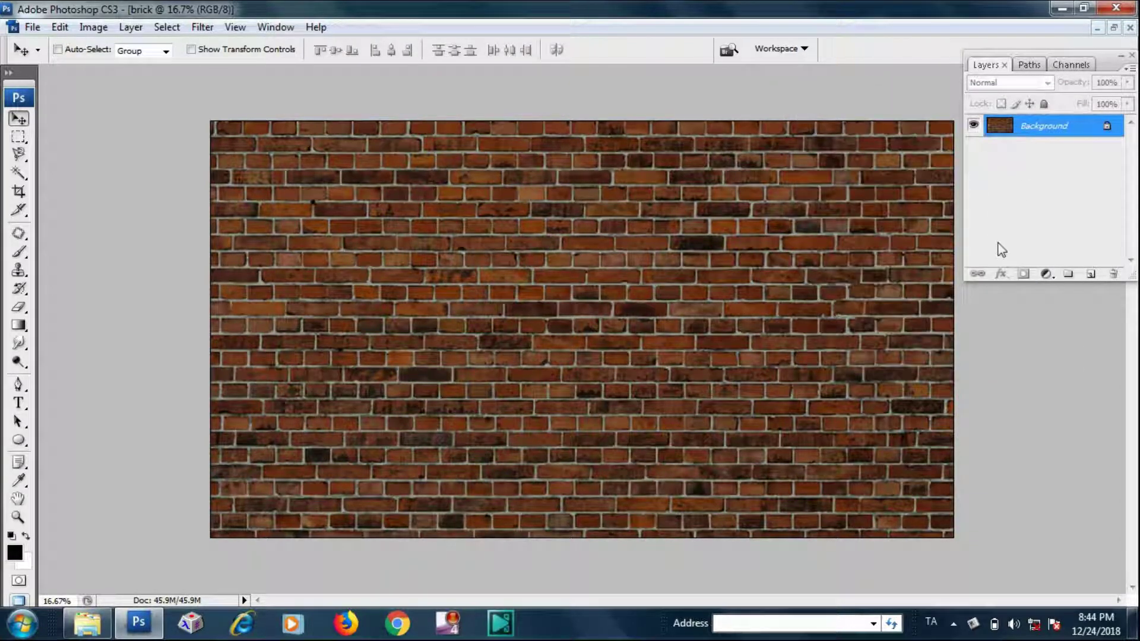
left_click(651, 243, "ctrl")
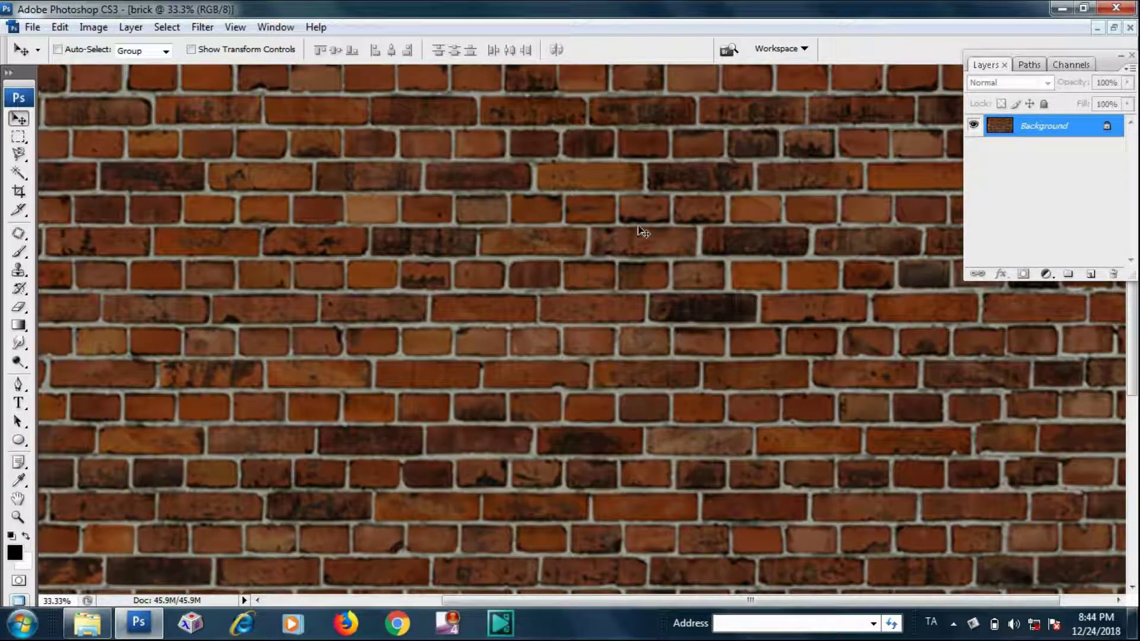
left_click(560, 248, "ctrl+alt")
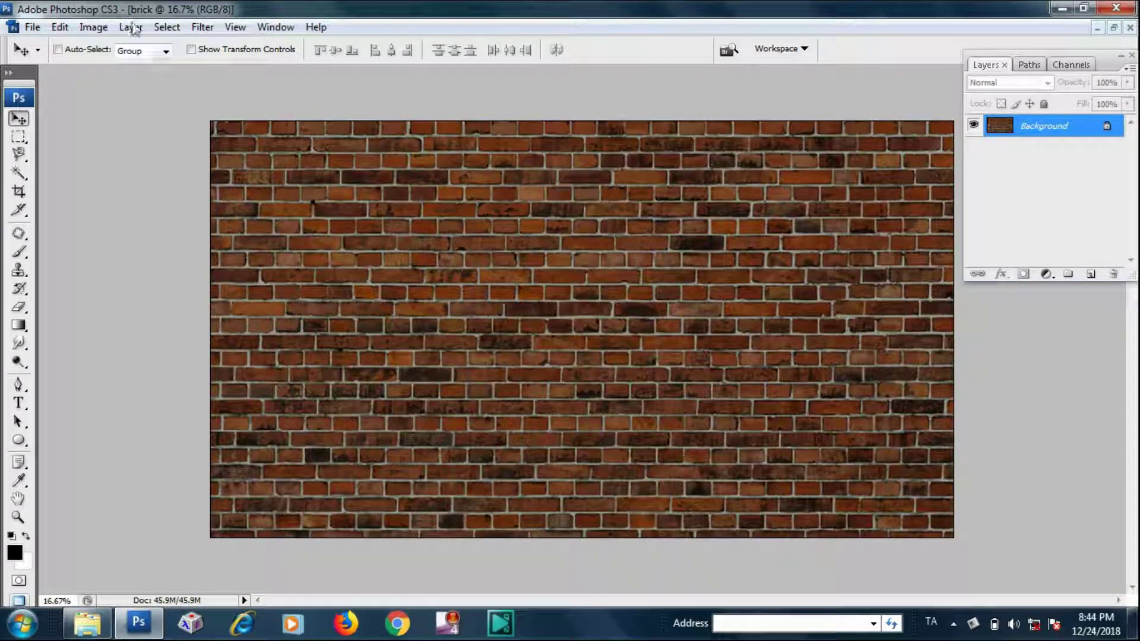
- Desaturate the blurred brick image to greyscale tones
left_click(94, 27)
mouse_move(100, 68)
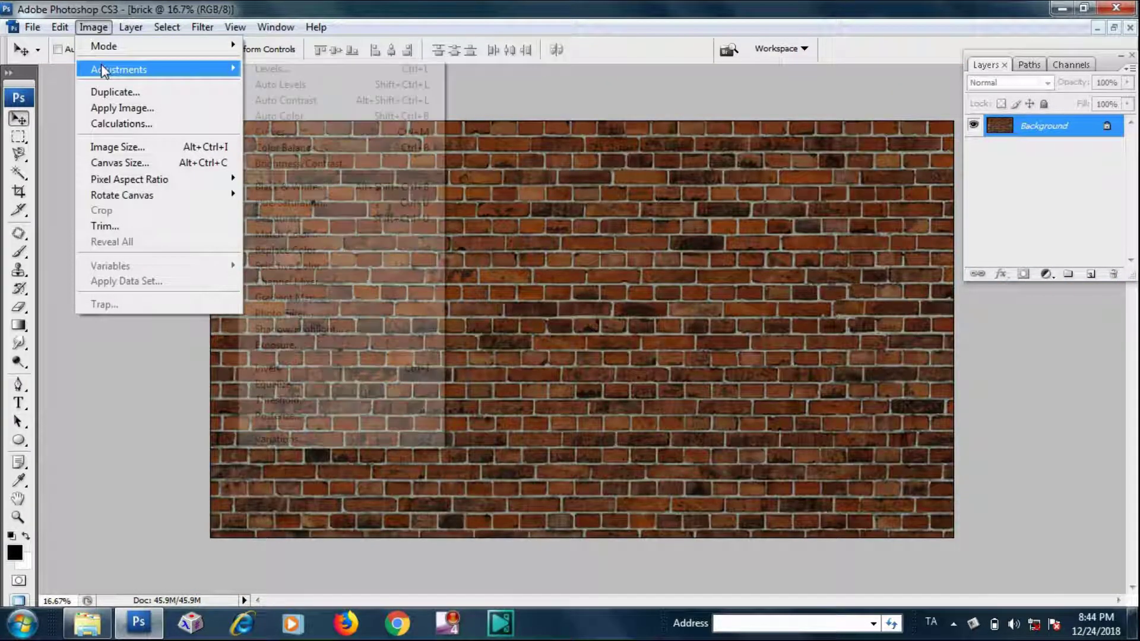
left_click(331, 216)
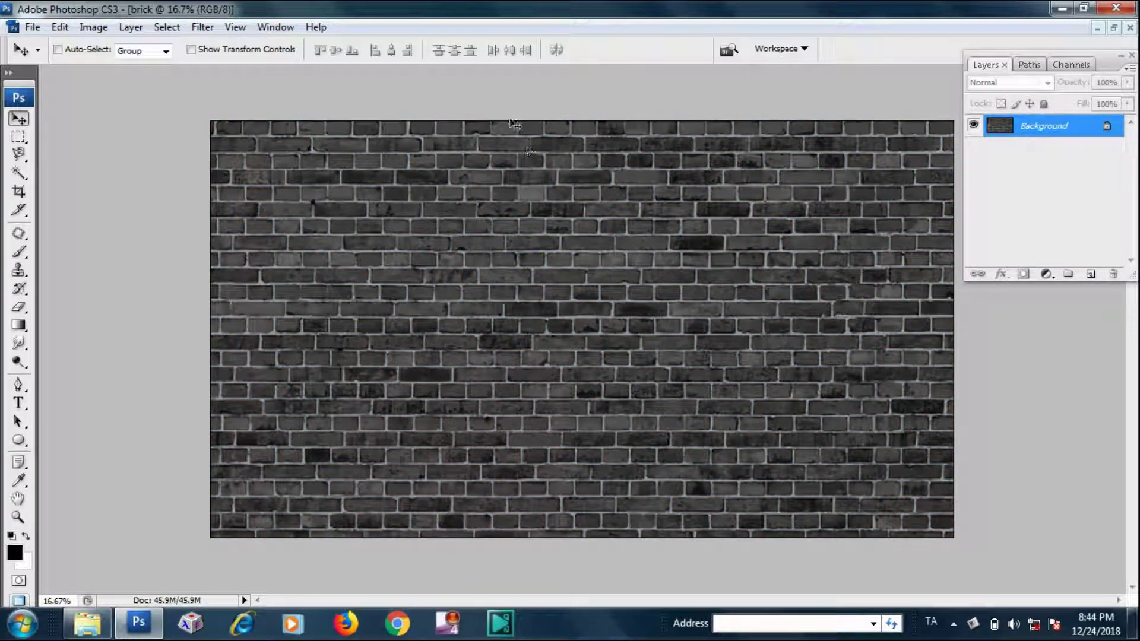
- Save the image to the Desktop as brick in Photoshop (PSD) format and close that document
left_click(32, 26)
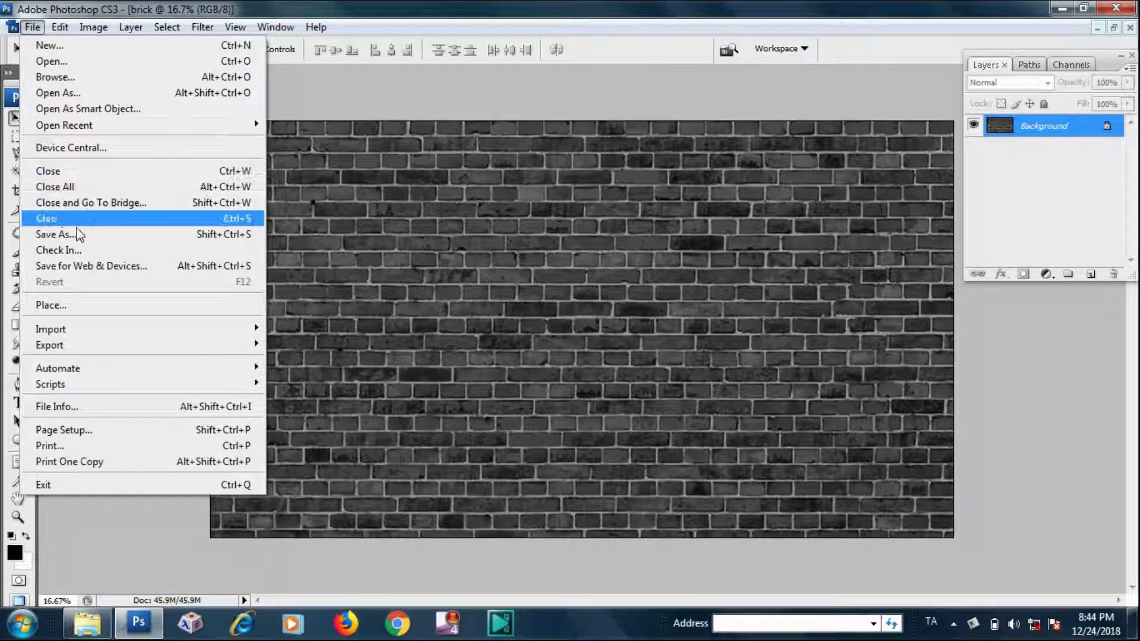
left_click(76, 233)
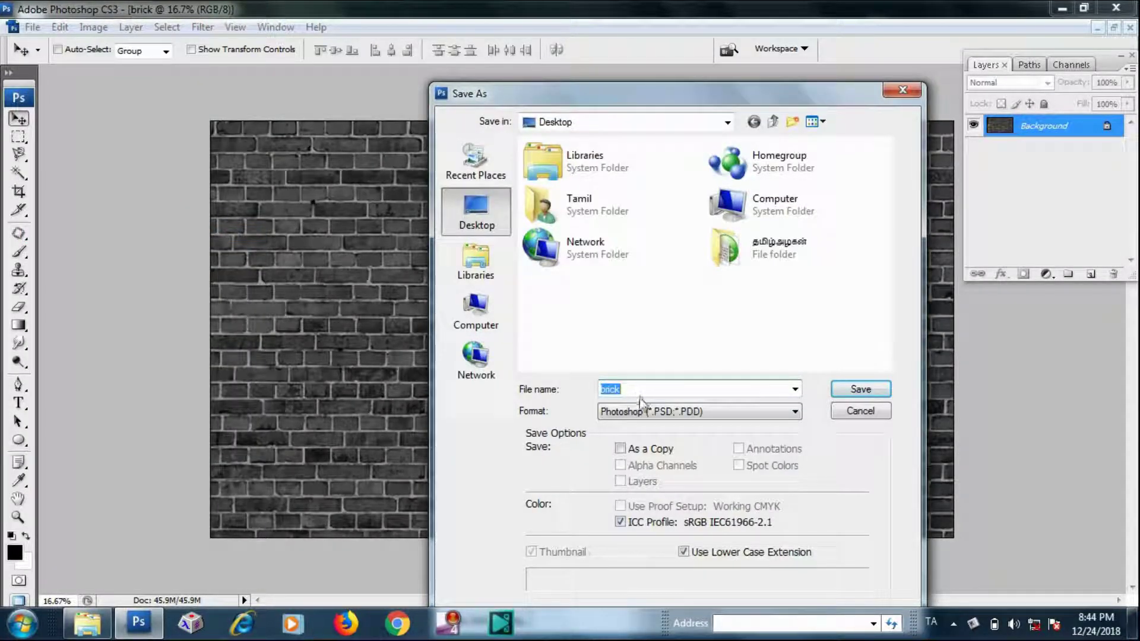
left_click(757, 413)
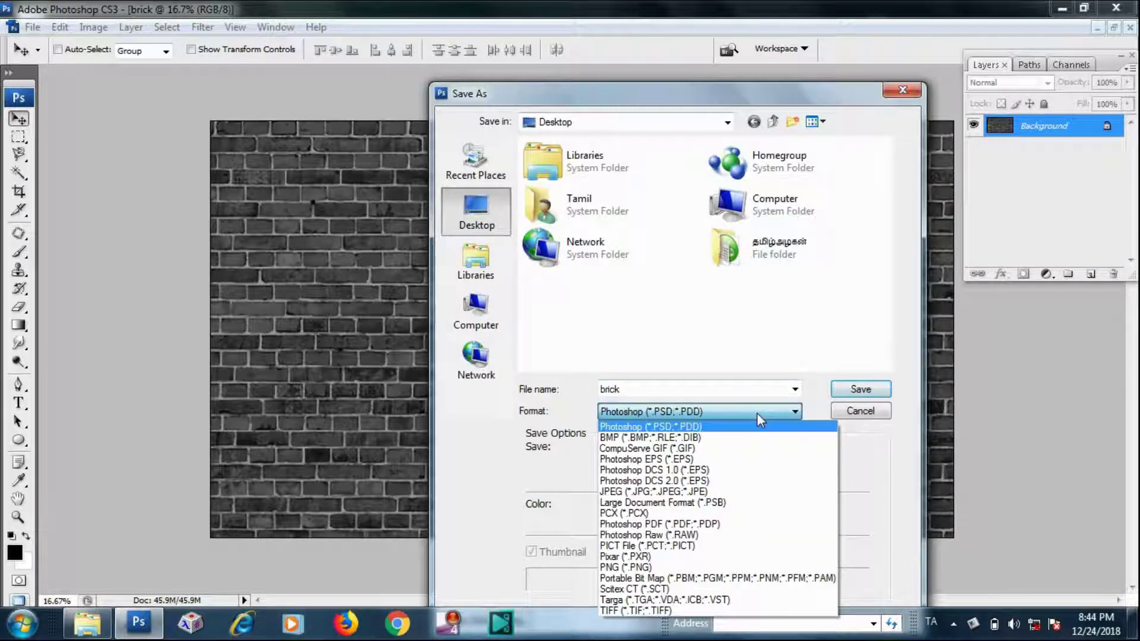
left_click(757, 412)
left_click(850, 392)
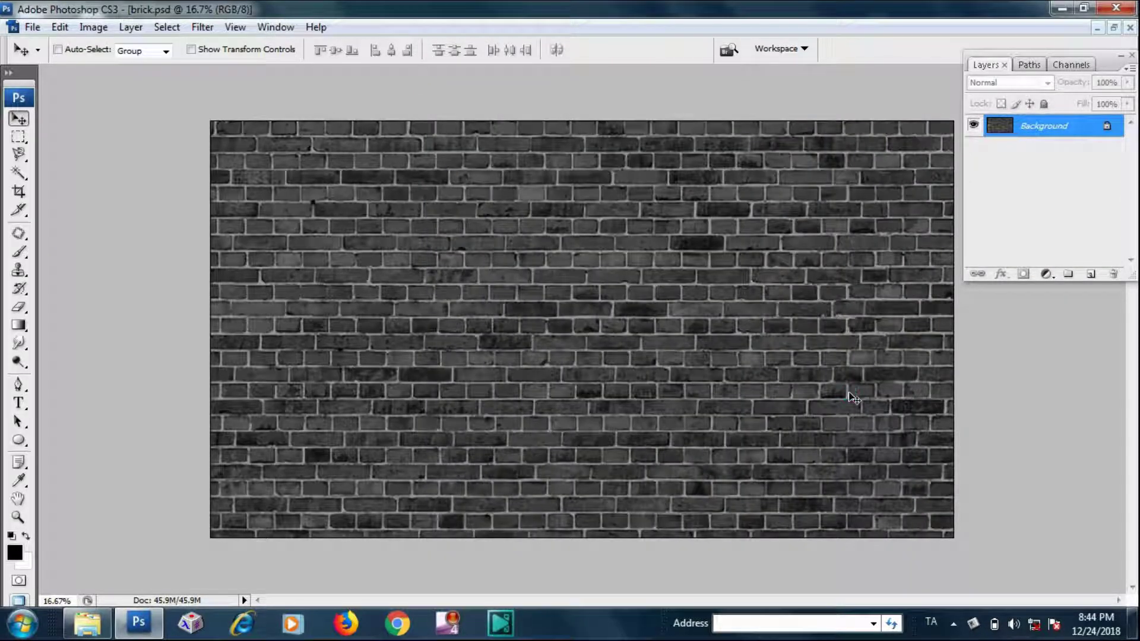
left_click(1130, 28)
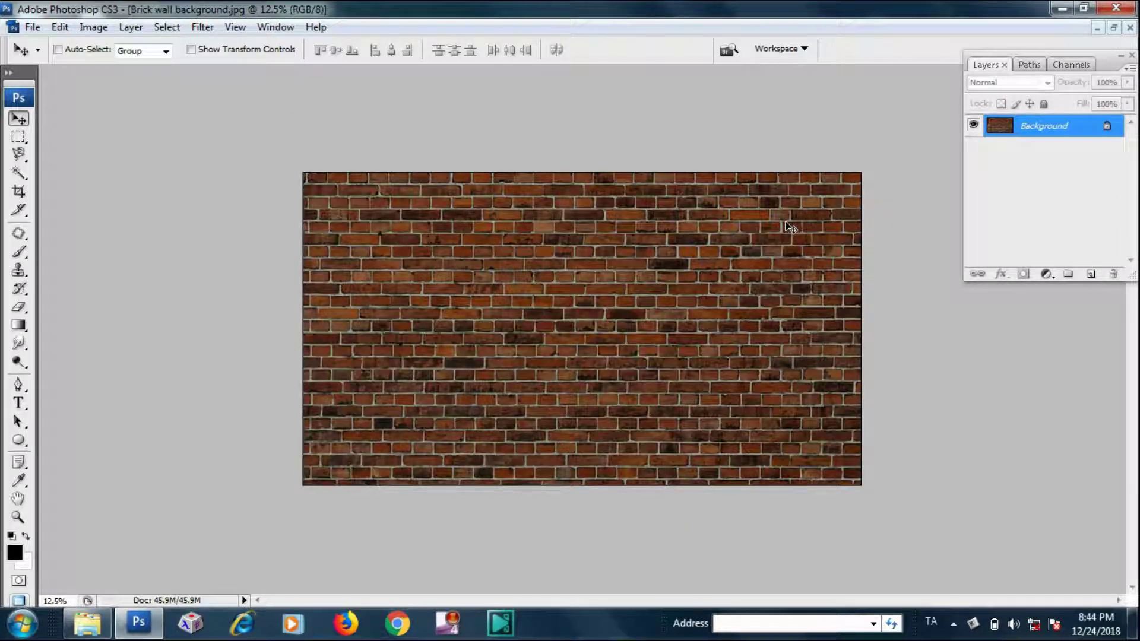
- In the portrait document, select the man's head and upper body with the Magnetic Lasso, closing the outline across the chest
key("ctrl+w")
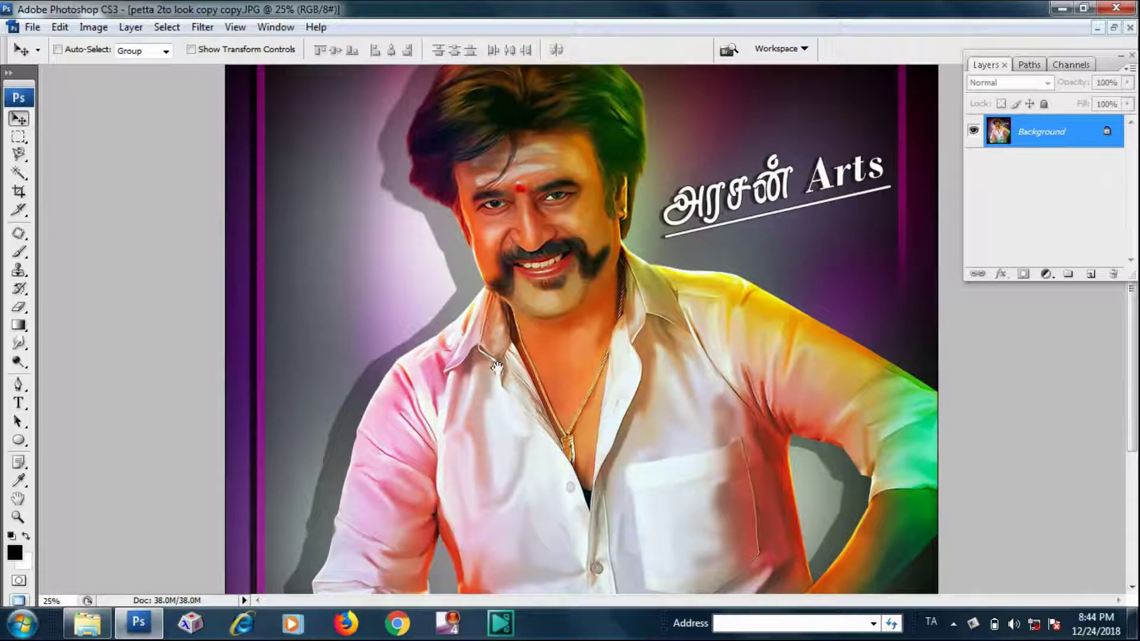
scroll(677, 249, "down", 3)
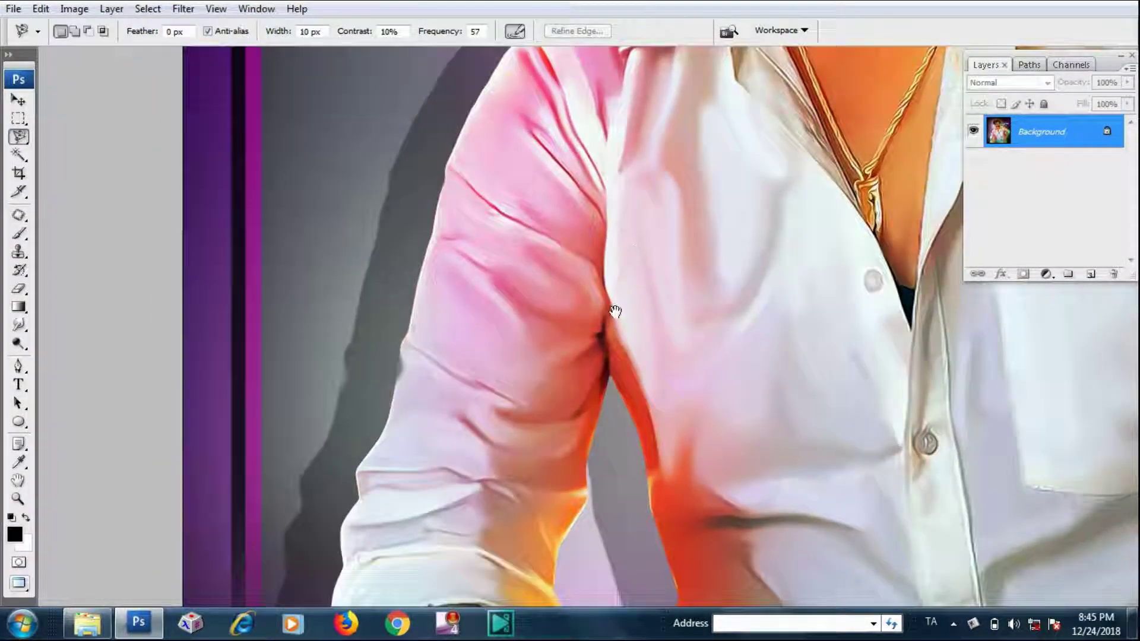
scroll(611, 310, "down", 1)
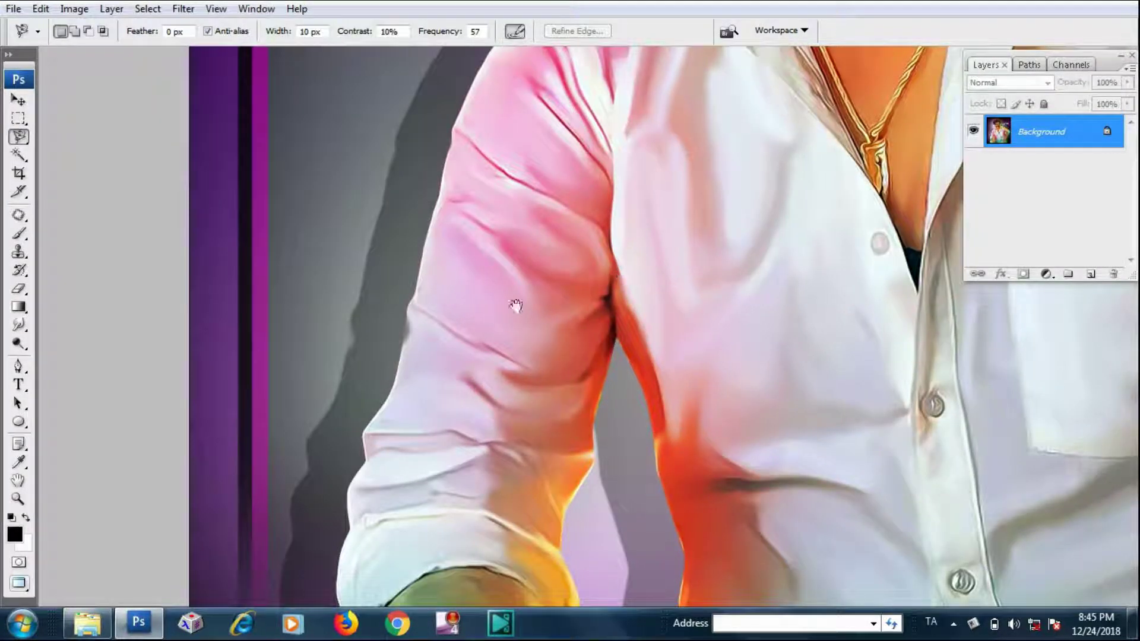
left_click(366, 423)
left_click_drag(449, 159, 505, 505)
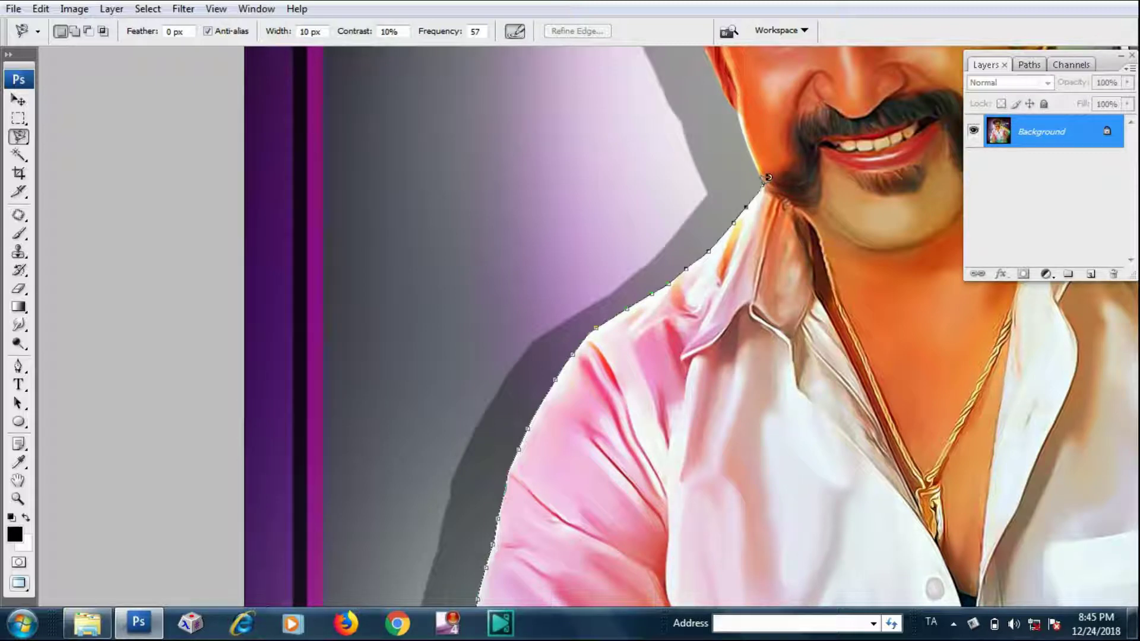
left_click_drag(722, 166, 711, 453)
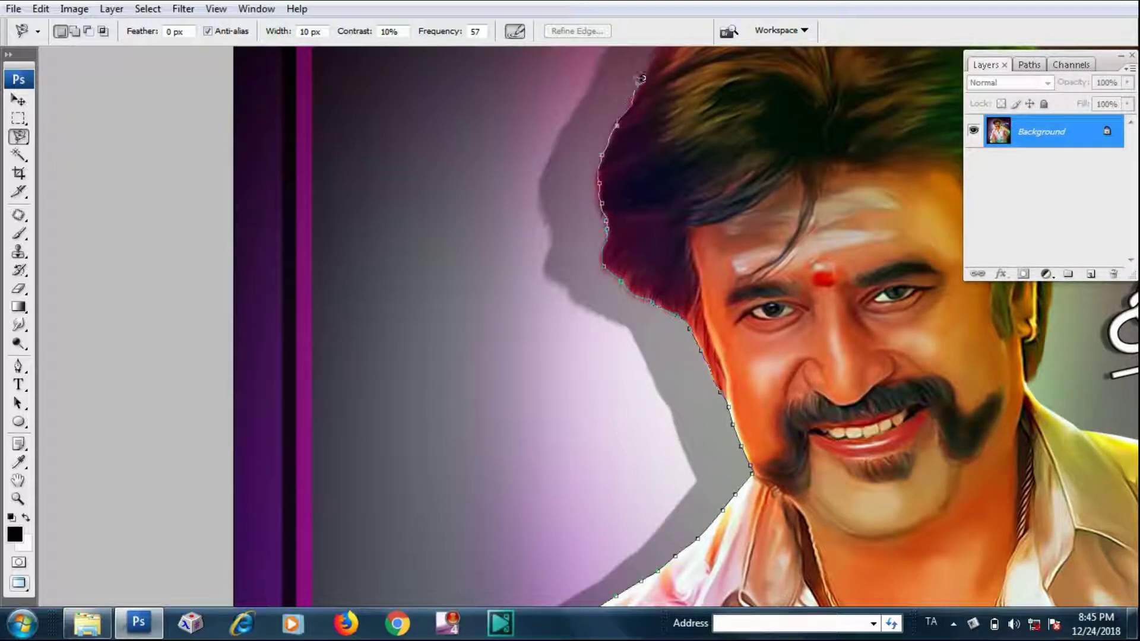
mouse_move(644, 86)
left_mouse_down()
mouse_move(642, 221)
mouse_move(662, 166)
mouse_move(699, 128)
mouse_move(762, 112)
mouse_move(735, 111)
mouse_move(818, 120)
mouse_move(610, 144)
left_mouse_up()
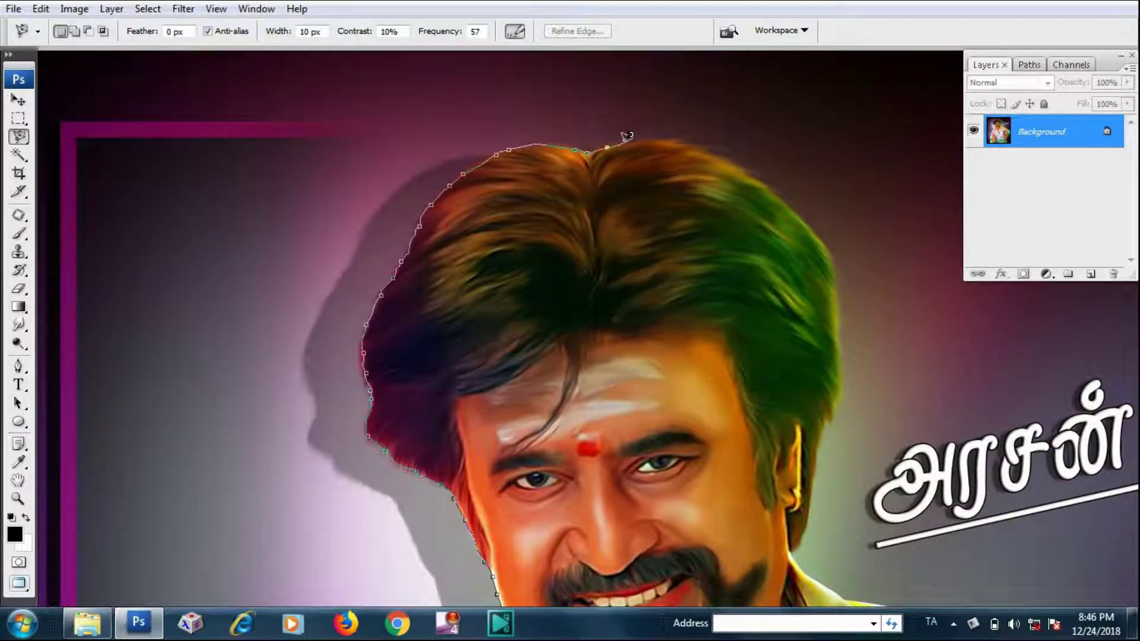
mouse_move(628, 136)
left_mouse_down()
mouse_move(702, 148)
mouse_move(788, 192)
mouse_move(835, 264)
mouse_move(832, 255)
mouse_move(836, 311)
left_mouse_up()
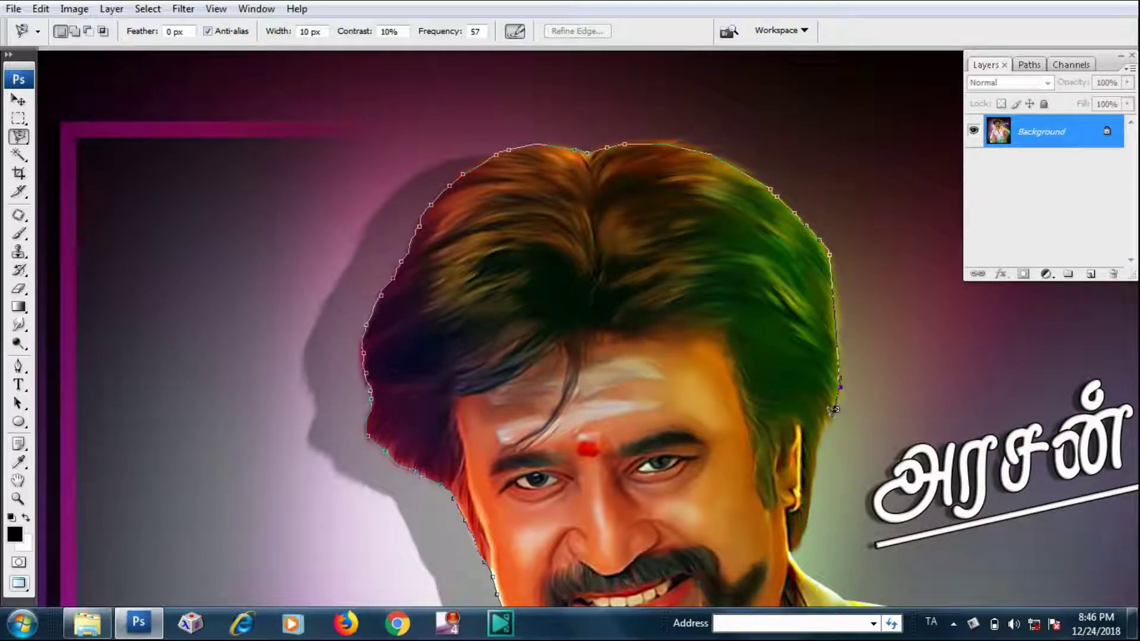
mouse_move(822, 460)
left_mouse_down()
mouse_move(816, 494)
mouse_move(775, 169)
mouse_move(779, 192)
mouse_move(755, 224)
mouse_move(763, 237)
mouse_move(851, 282)
mouse_move(881, 283)
mouse_move(890, 297)
mouse_move(587, 176)
mouse_move(598, 165)
mouse_move(677, 160)
mouse_move(792, 242)
mouse_move(1020, 371)
mouse_move(911, 315)
mouse_move(788, 176)
mouse_move(864, 254)
mouse_move(850, 411)
mouse_move(322, 395)
mouse_move(102, 440)
mouse_move(125, 459)
mouse_move(247, 484)
mouse_move(61, 503)
mouse_move(181, 538)
mouse_move(217, 569)
mouse_move(361, 536)
mouse_move(354, 527)
mouse_move(370, 573)
mouse_move(244, 565)
left_mouse_up()
scroll(818, 496, "down", 5)
scroll(888, 295, "down", 5)
scroll(888, 295, "right", 5)
scroll(1012, 356, "down", 5)
scroll(1013, 356, "right", 5)
left_click(212, 573)
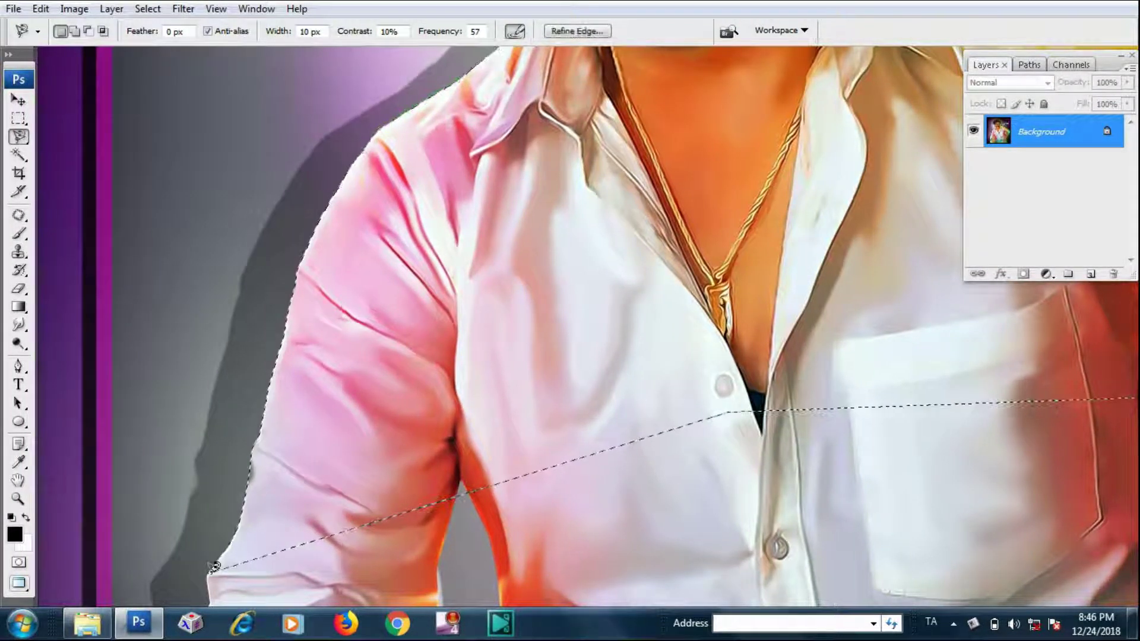
- Copy the selected head and upper body onto a new layer
key("alt+space")
left_click(473, 402, "alt")
left_click(470, 400, "alt")
left_click(471, 399, "alt")
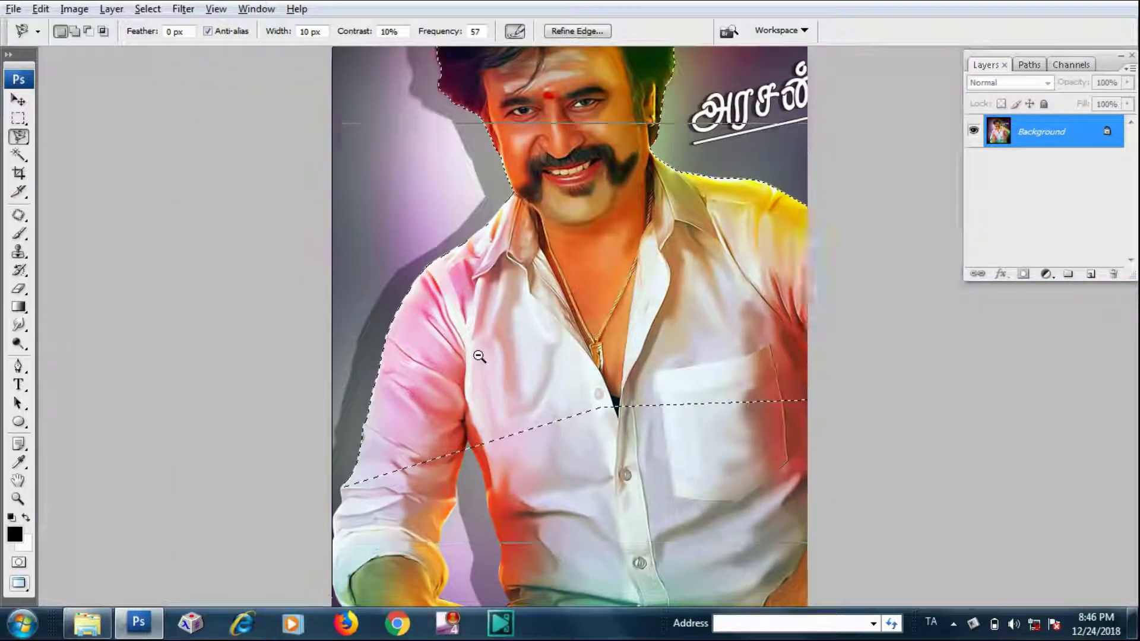
left_click(479, 357, "alt")
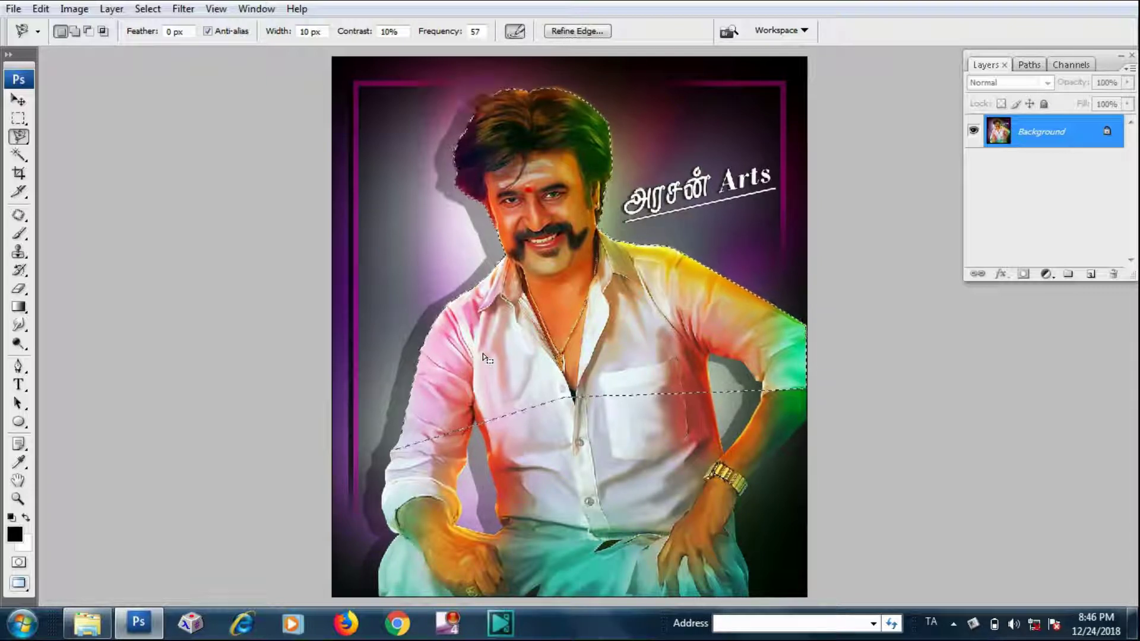
key("ctrl+j")
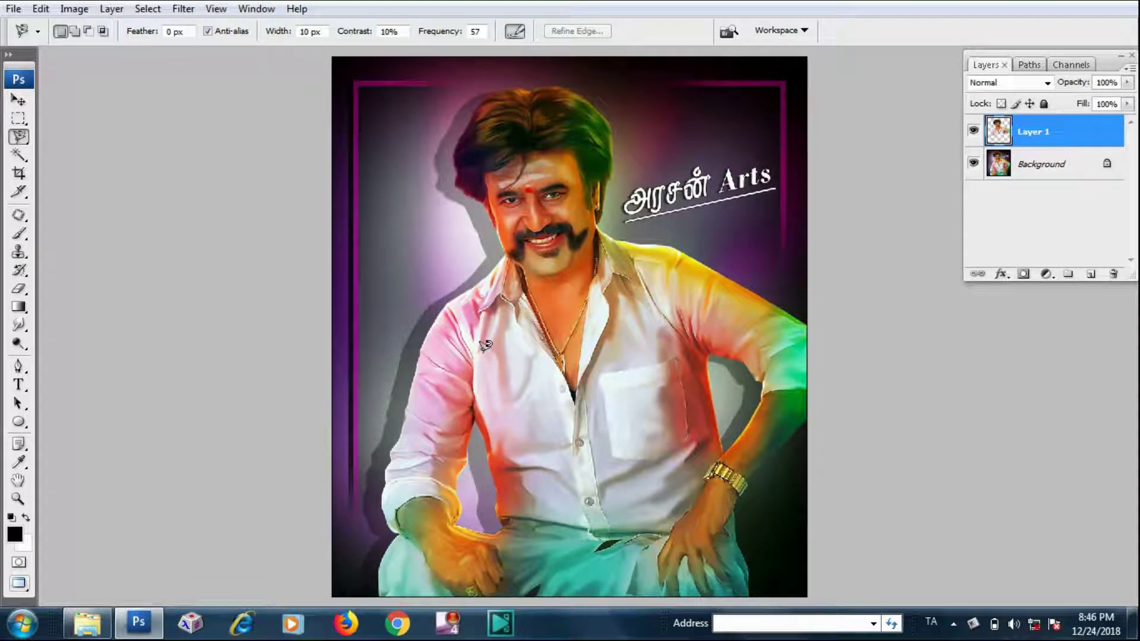
- Show the documents in floating windows and copy the man's cut-out layer into Brick wall background.jpg, right of centre
key("f")
key("f")
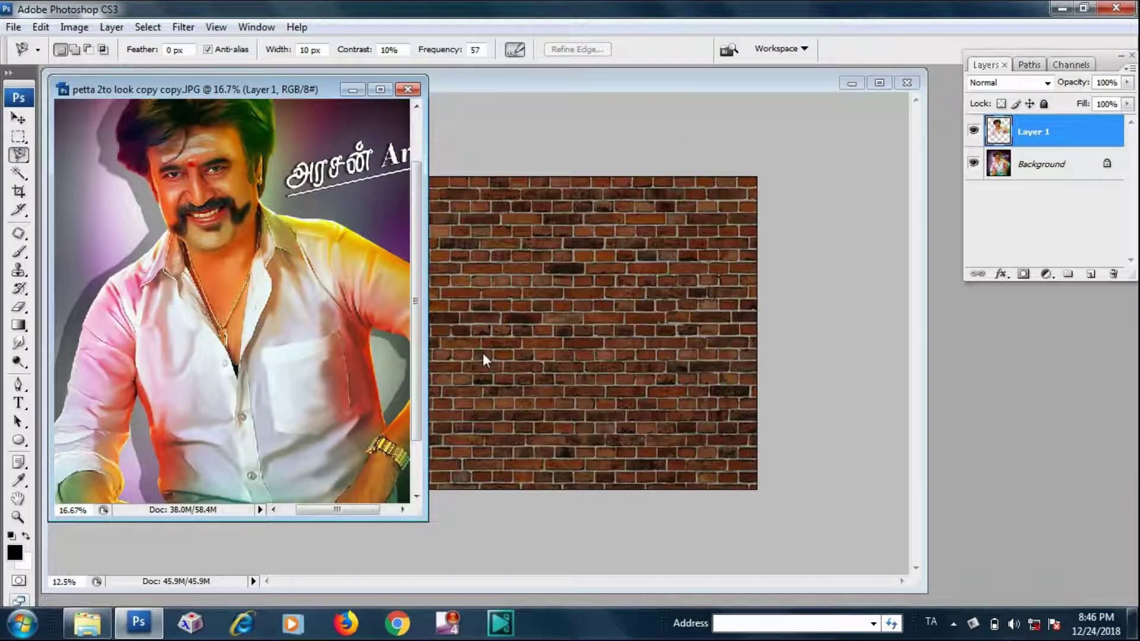
key("v")
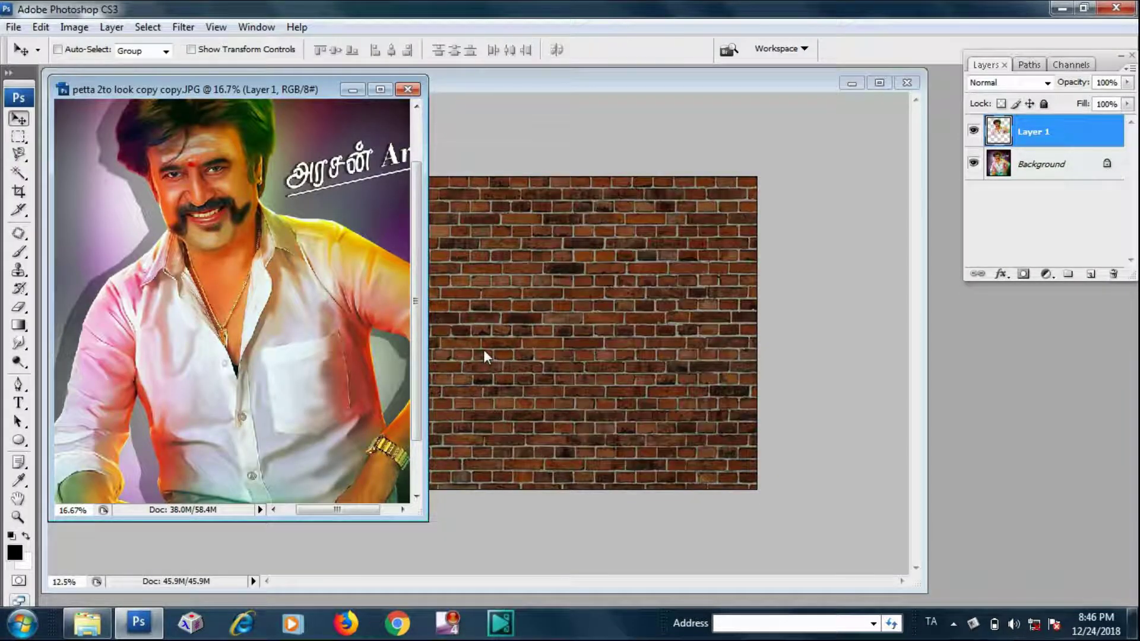
left_click_drag(222, 277, 540, 328)
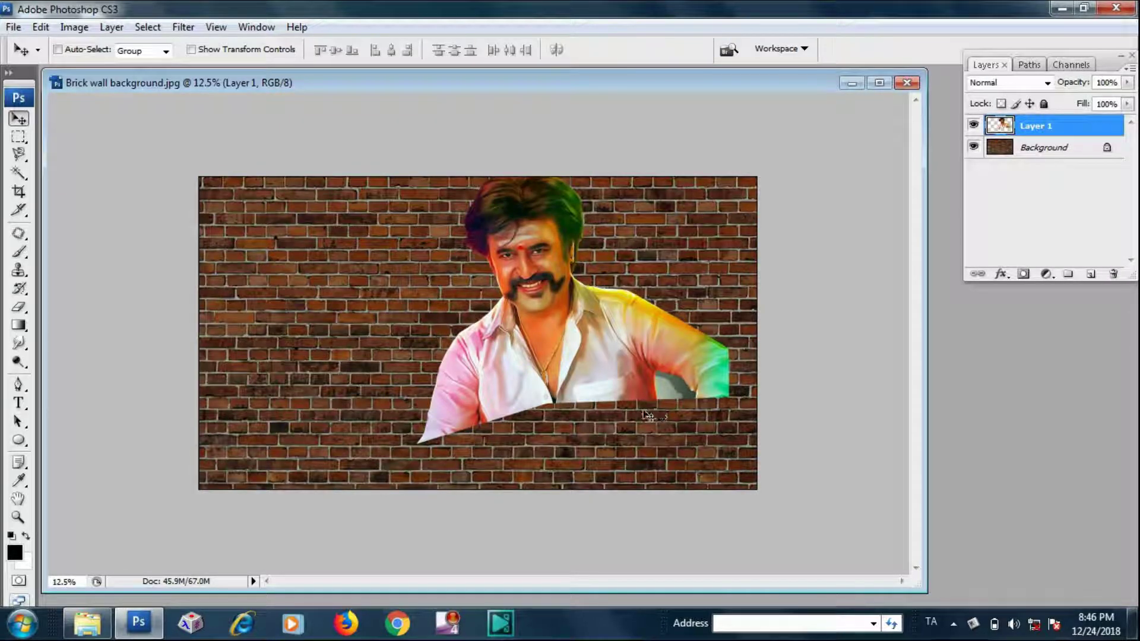
- Delete the slanted lower-left part of the cut-out with a rectangular selection starting level with the shirt's lower edge, and deselect
key("ctrl+plus")
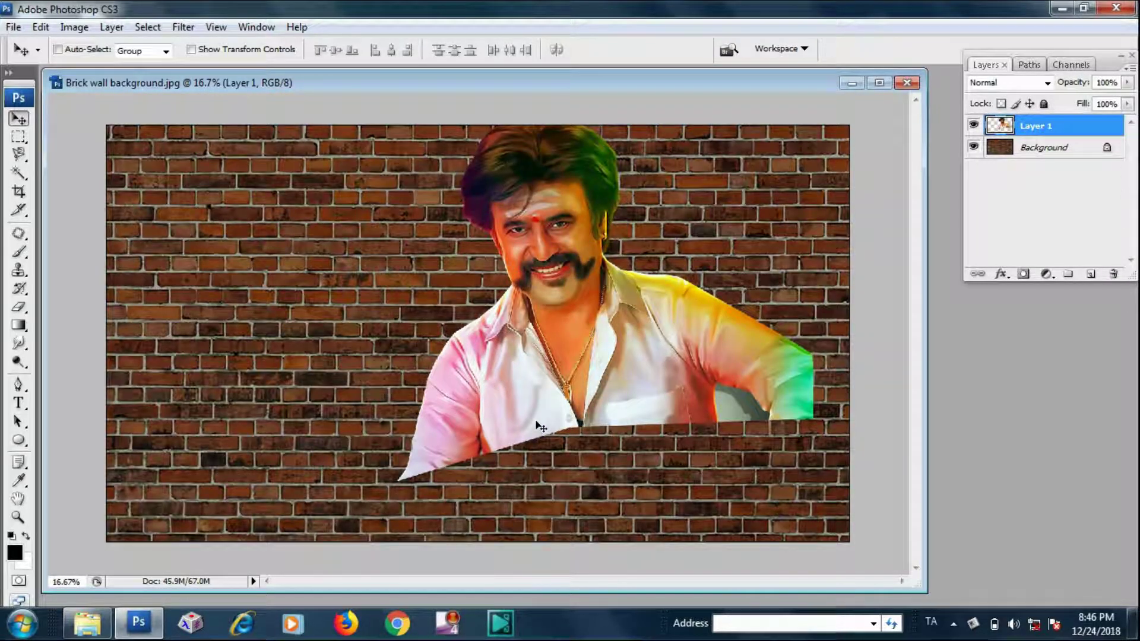
key("m")
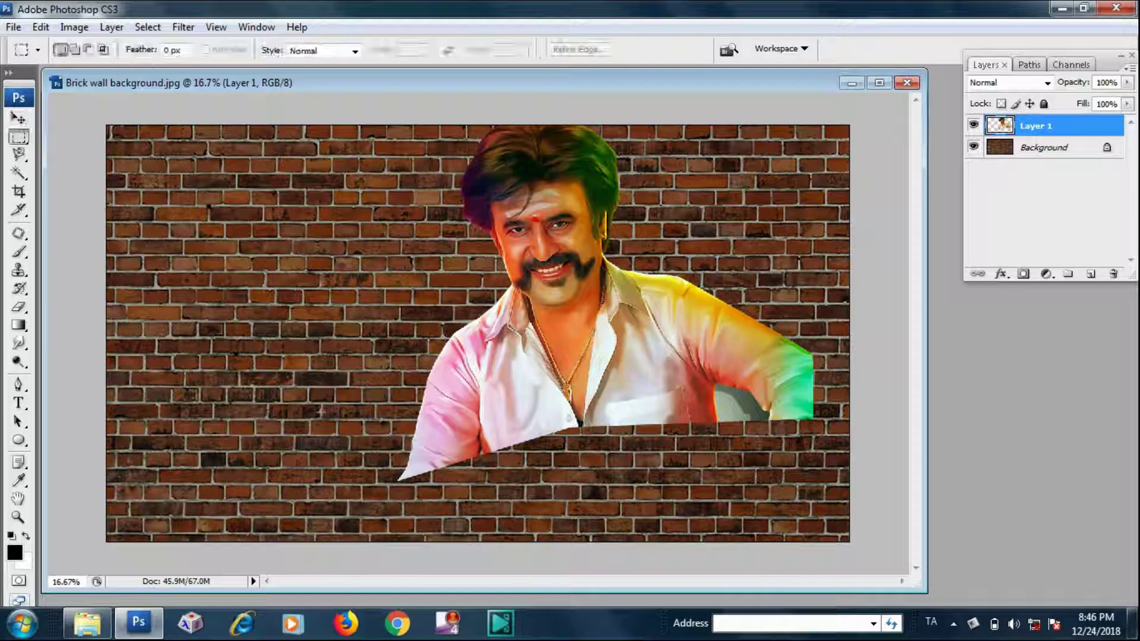
left_click_drag(307, 398, 599, 506)
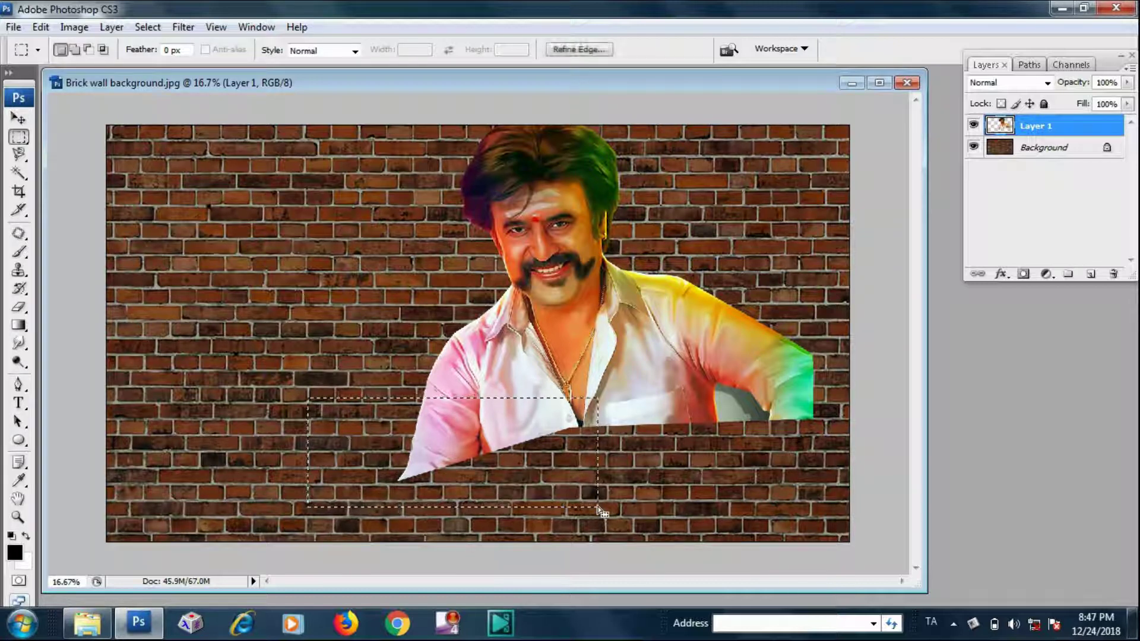
key("Down")
key("Down")
key("Down")
key("Down")
key("Down")
key("Down")
key("Down")
key("Down")
key("Down")
key("Down")
key("Down")
key("Down")
key("Down")
key("Down")
key("Down")
key("Down")
key("Down")
key("Down")
key("Down")
key("Down")
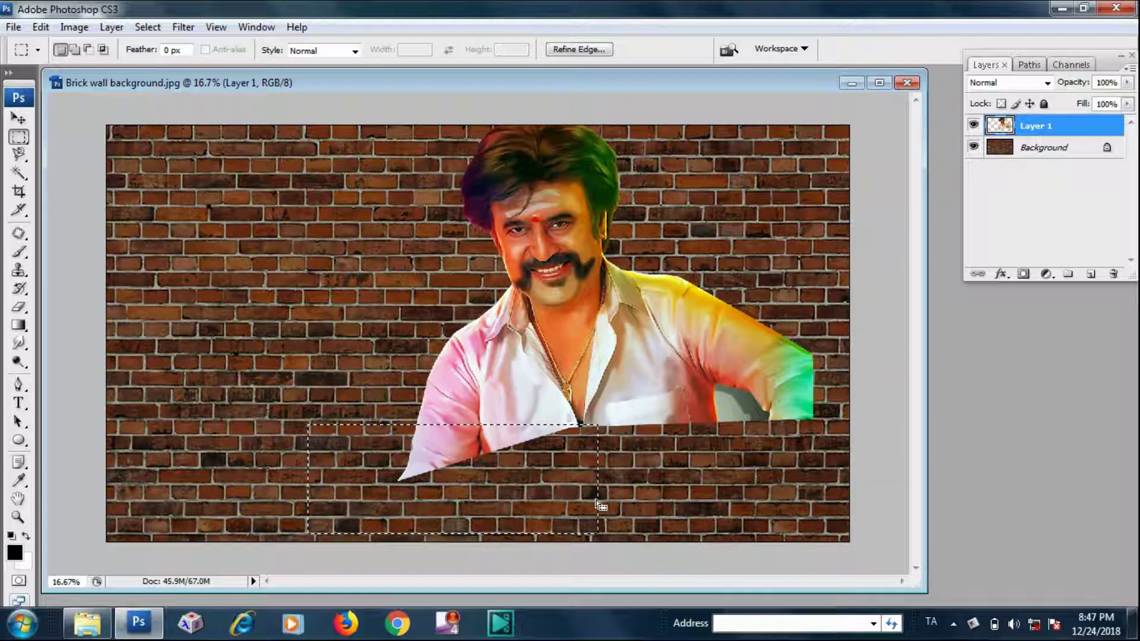
key("Delete")
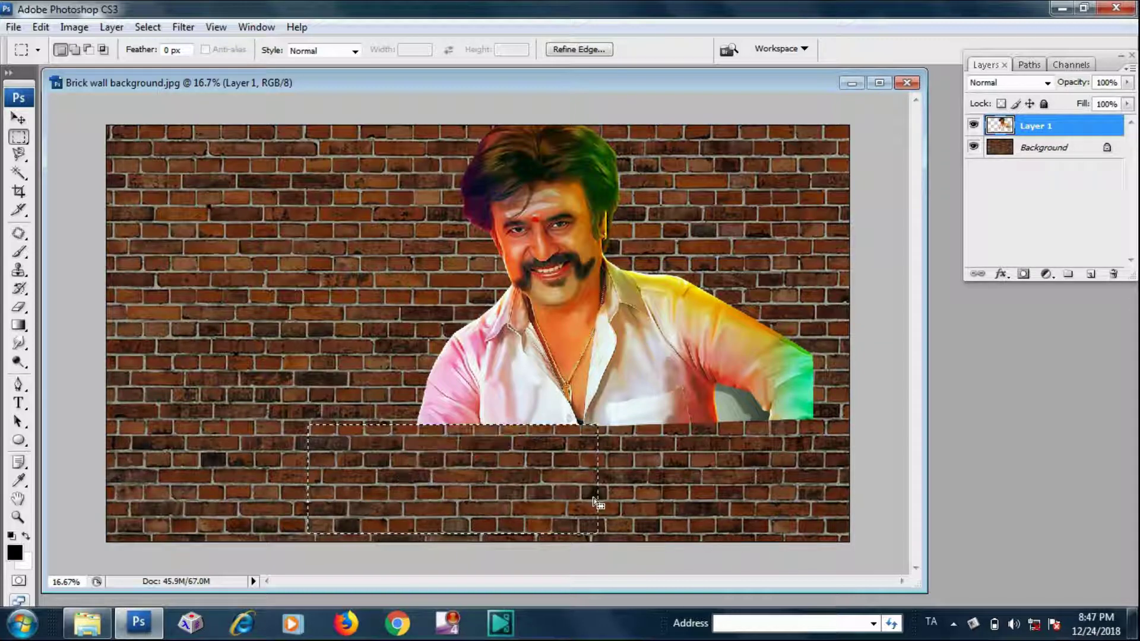
key("ctrl+d")
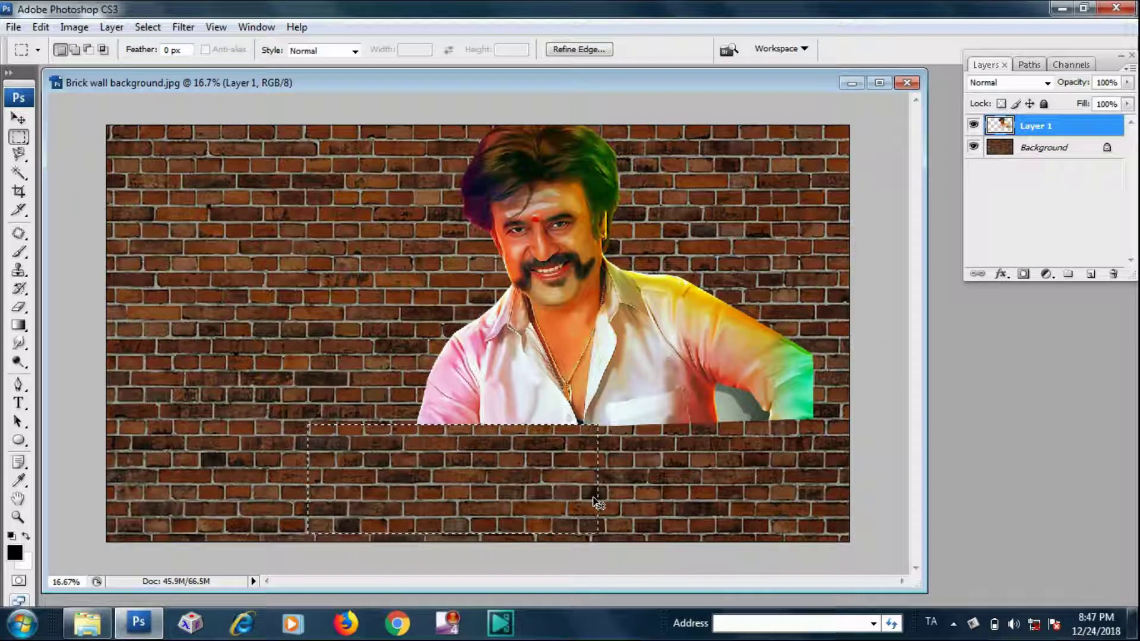
- Delete the grey background patch between the man's torso and bent arm with a Magnetic Lasso selection, and deselect
left_click(709, 411, "ctrl")
left_click(709, 410, "ctrl")
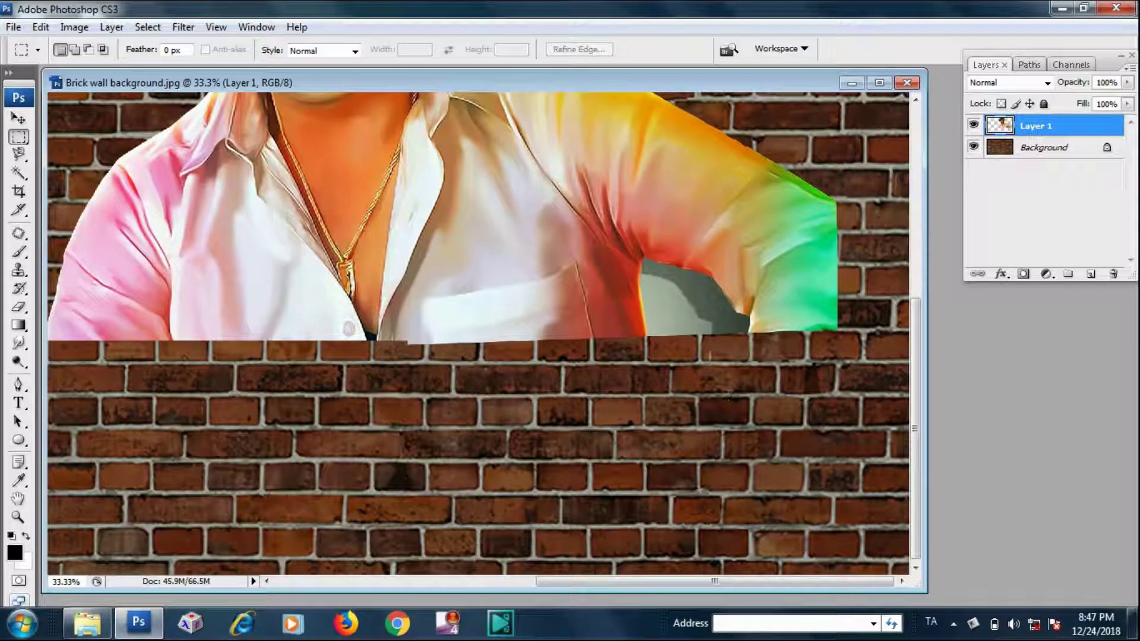
key("l")
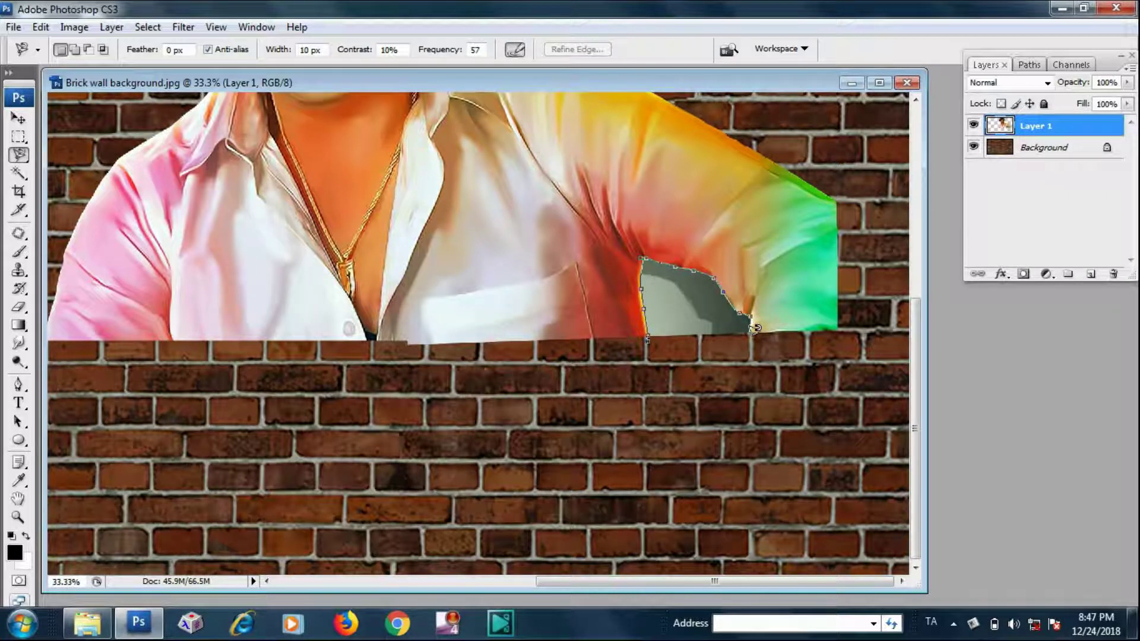
left_click(651, 349)
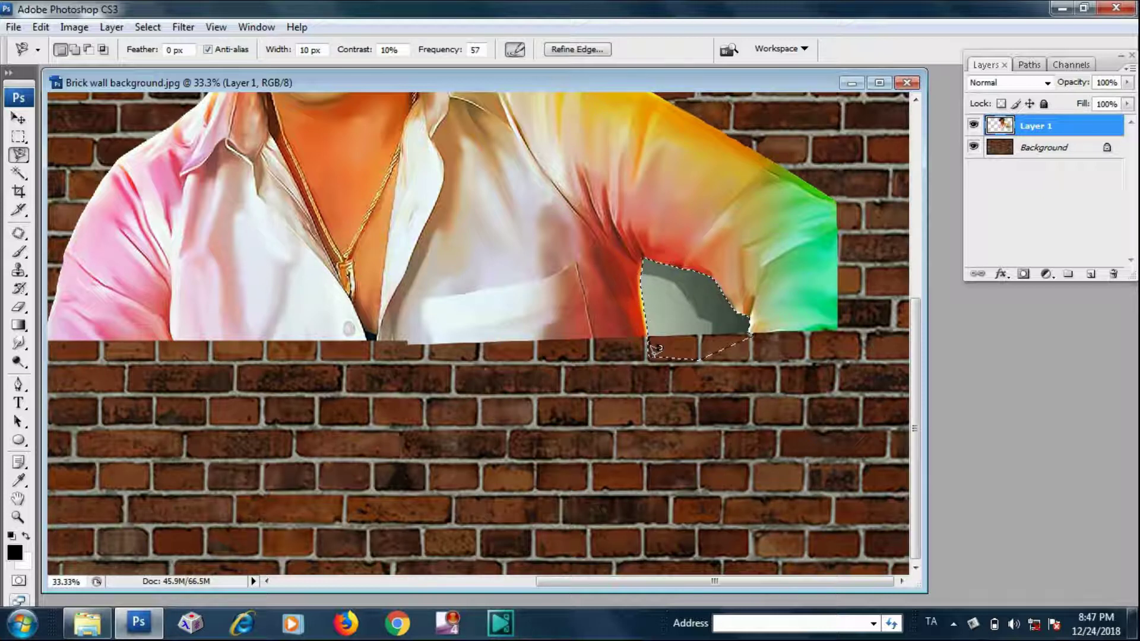
key("Delete")
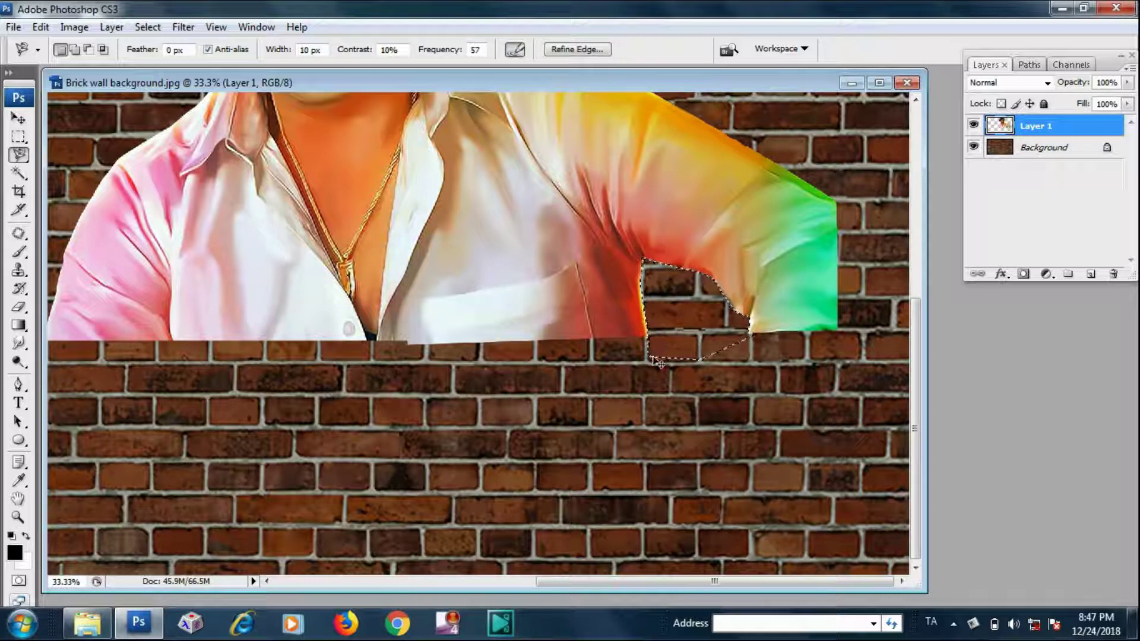
key("ctrl+d")
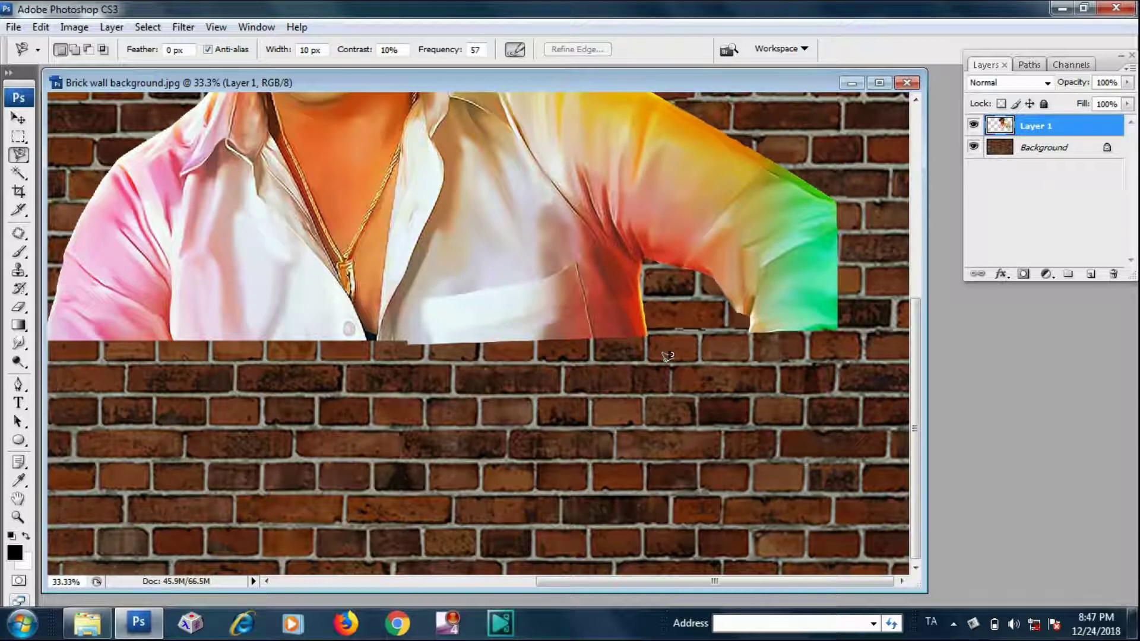
- Maximize Brick wall background.jpg and switch to full screen mode with menu bar, showing the whole canvas
key("ctrl+minus")
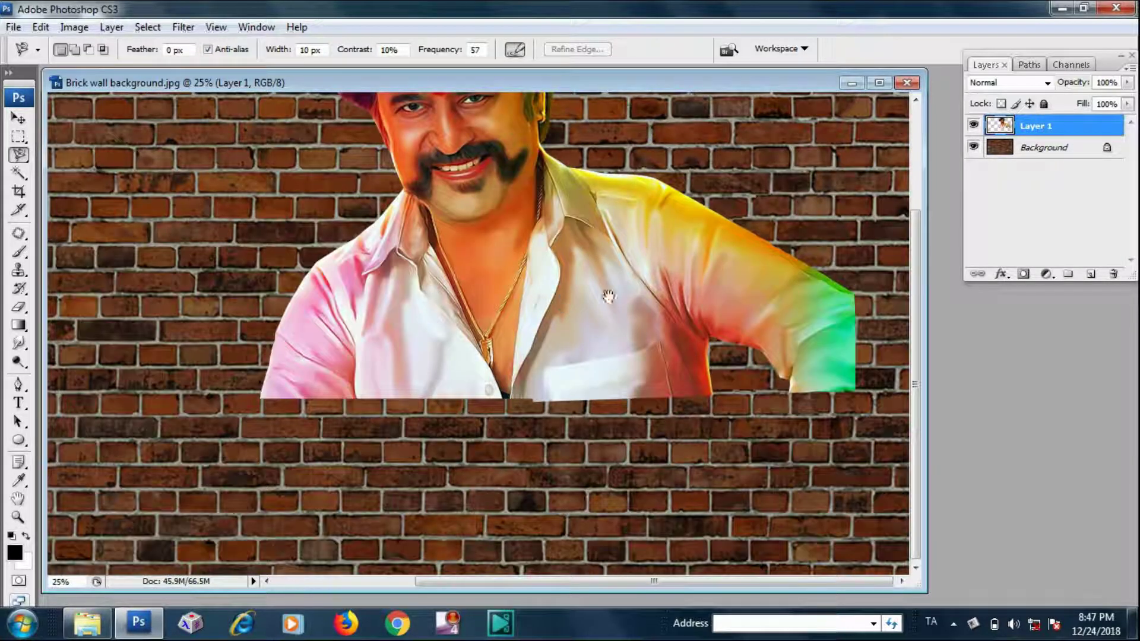
left_click(880, 83)
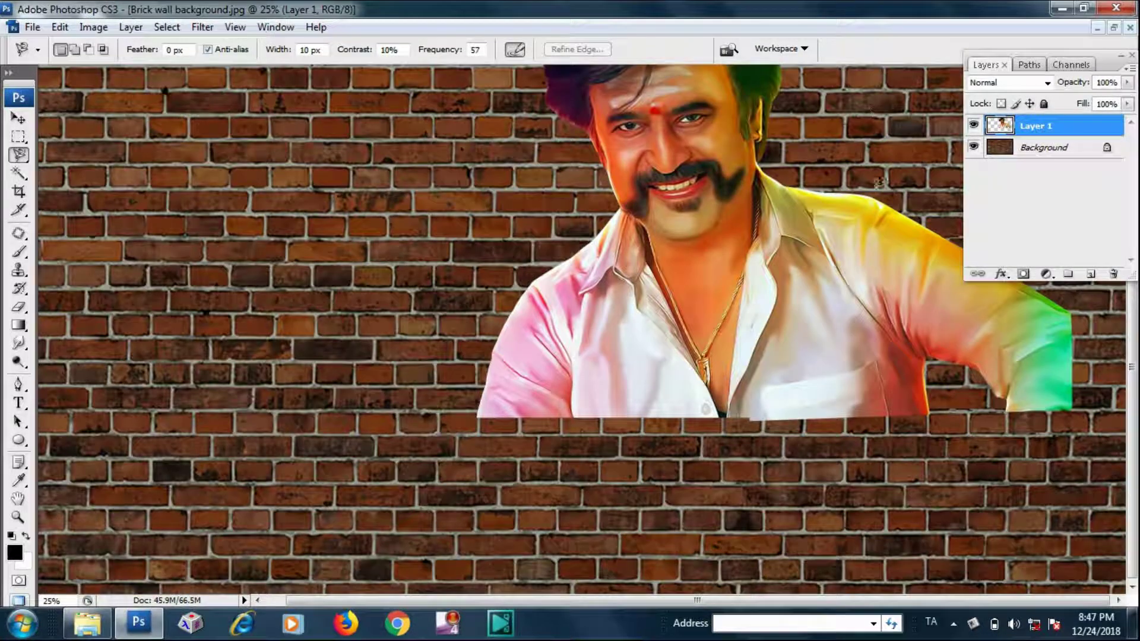
key("alt+f")
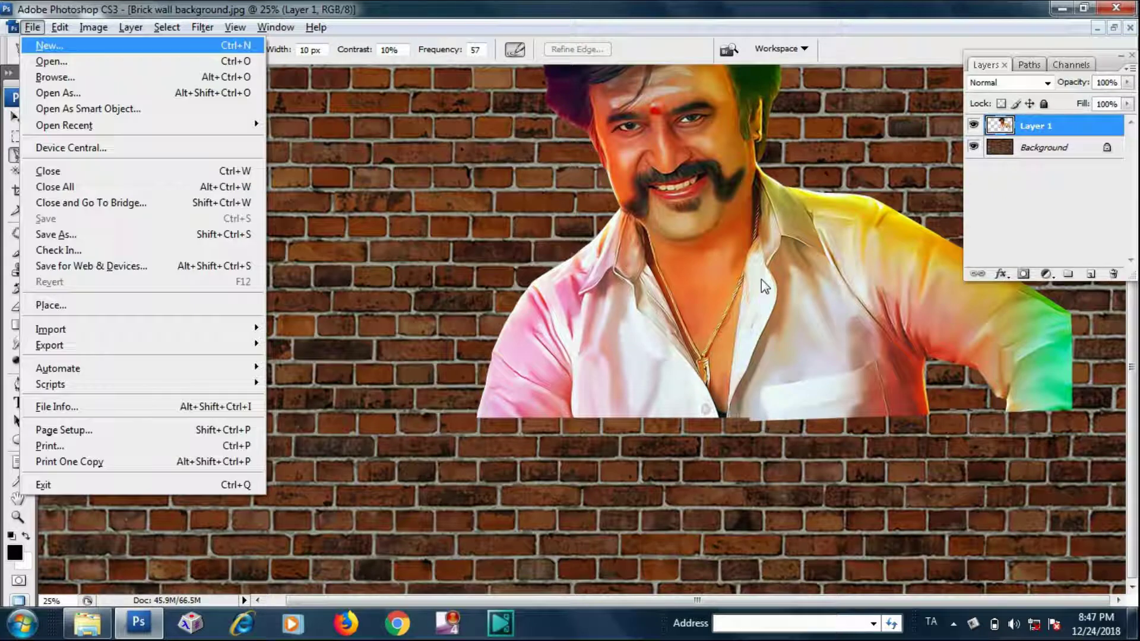
key("Escape")
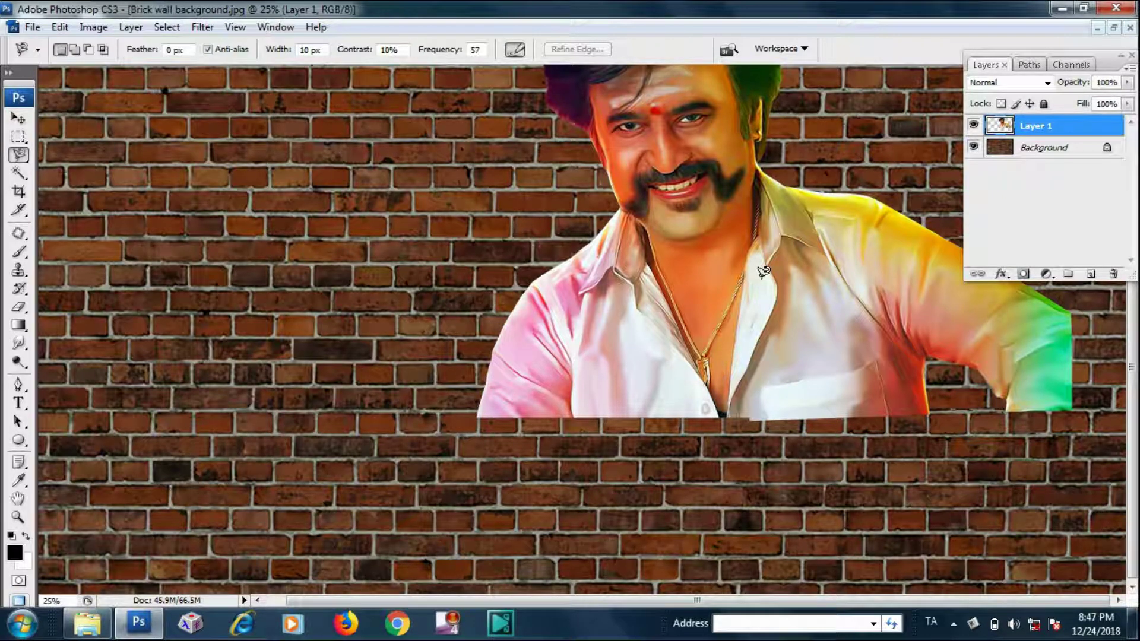
key("f")
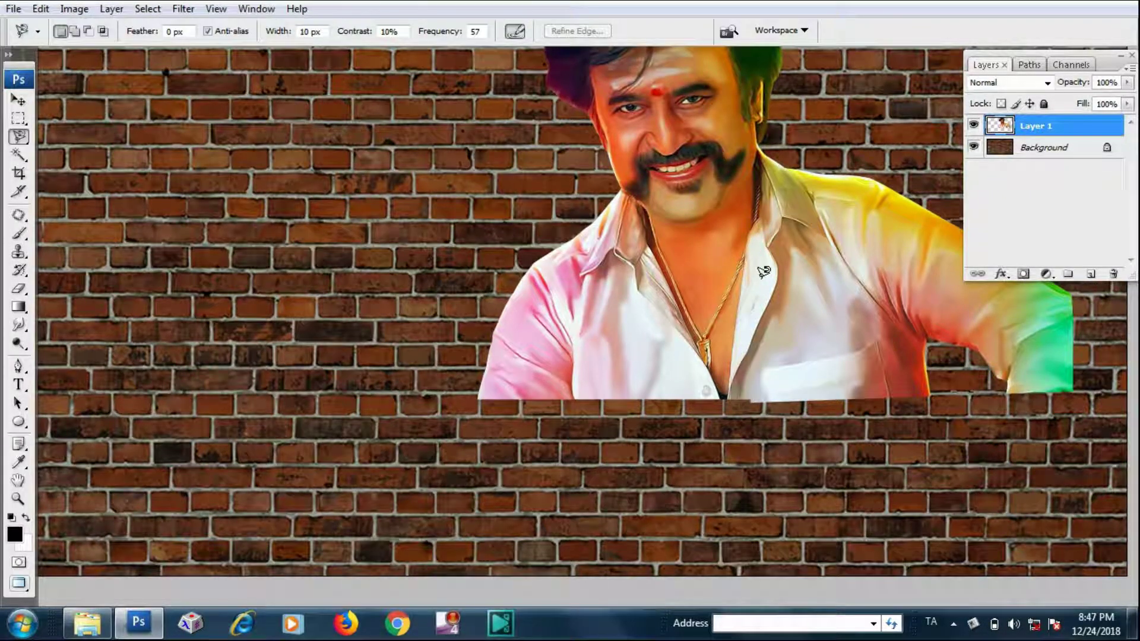
left_click(754, 257, "alt")
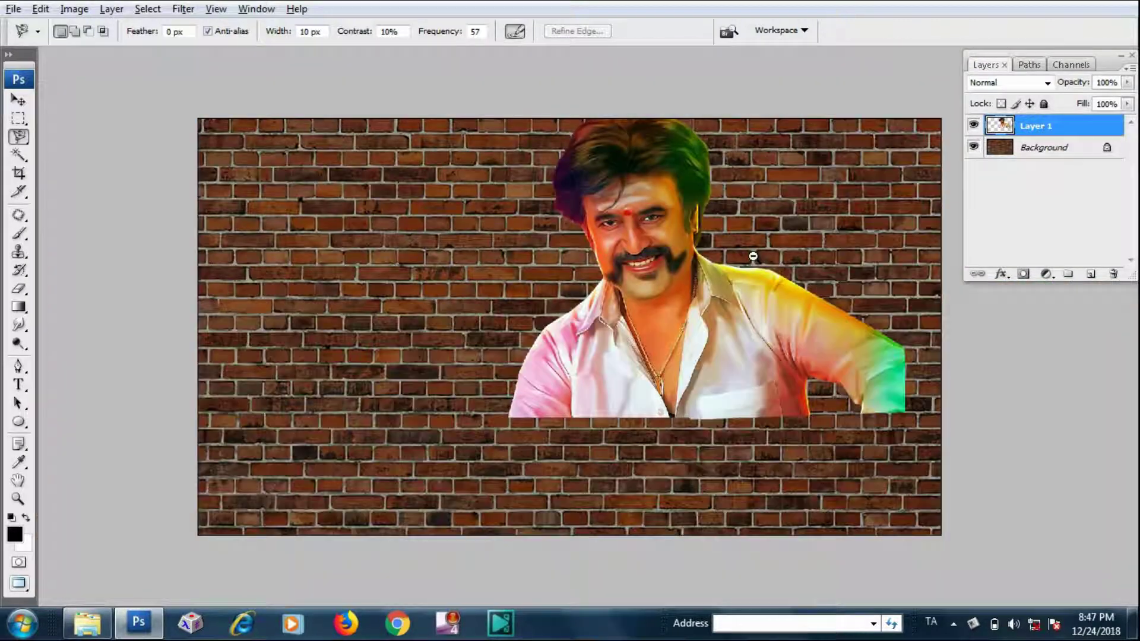
left_click(754, 258, "alt")
left_click_drag(774, 307, 733, 292)
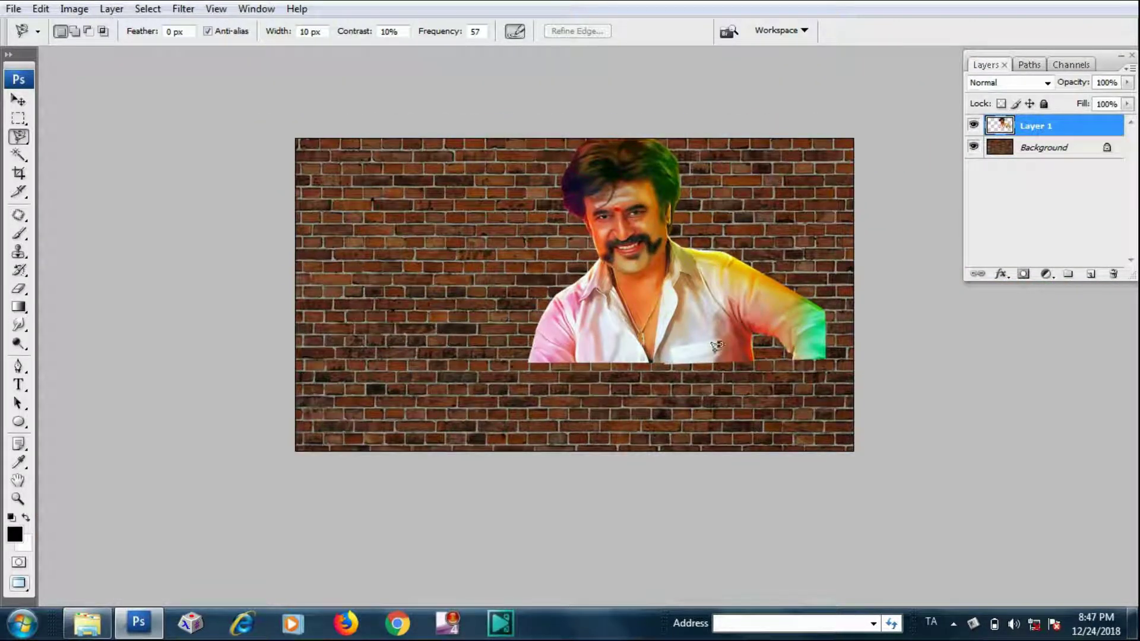
- Move the man's cut-out slightly down so his hair clears the canvas's upper edge, and convert its layer to a Smart Object
key("ctrl+t")
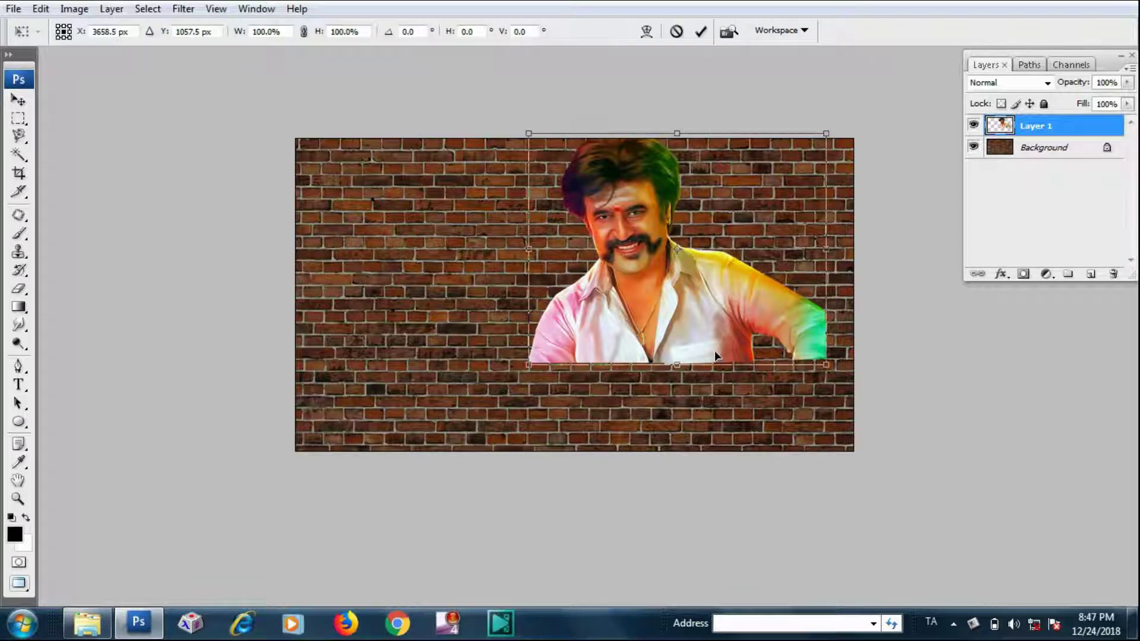
key("Return")
key("l")
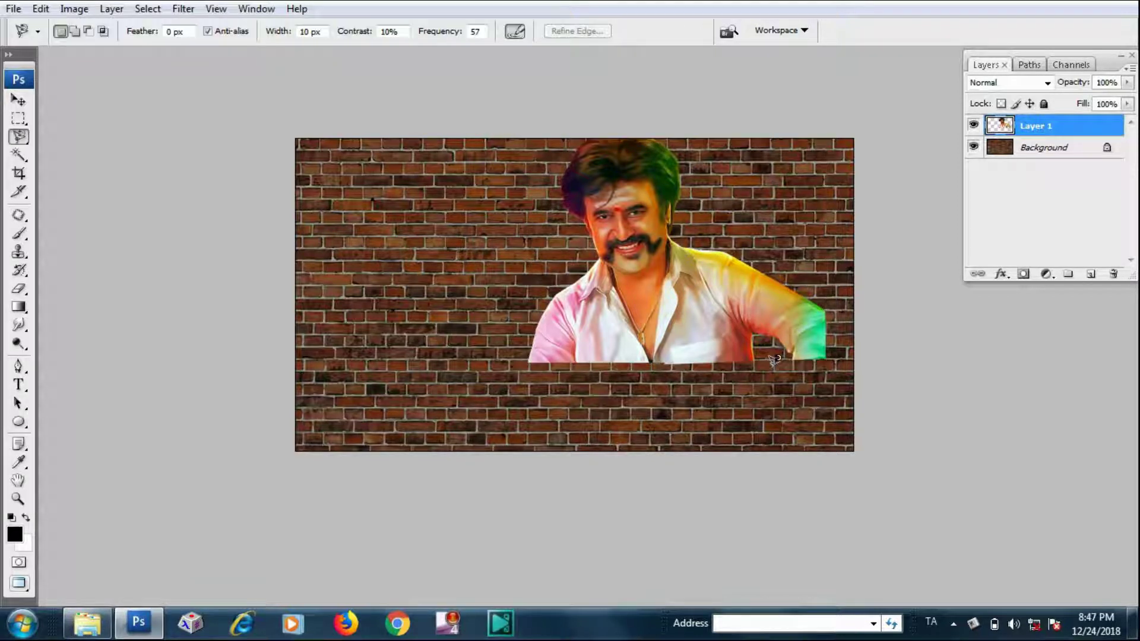
key("v")
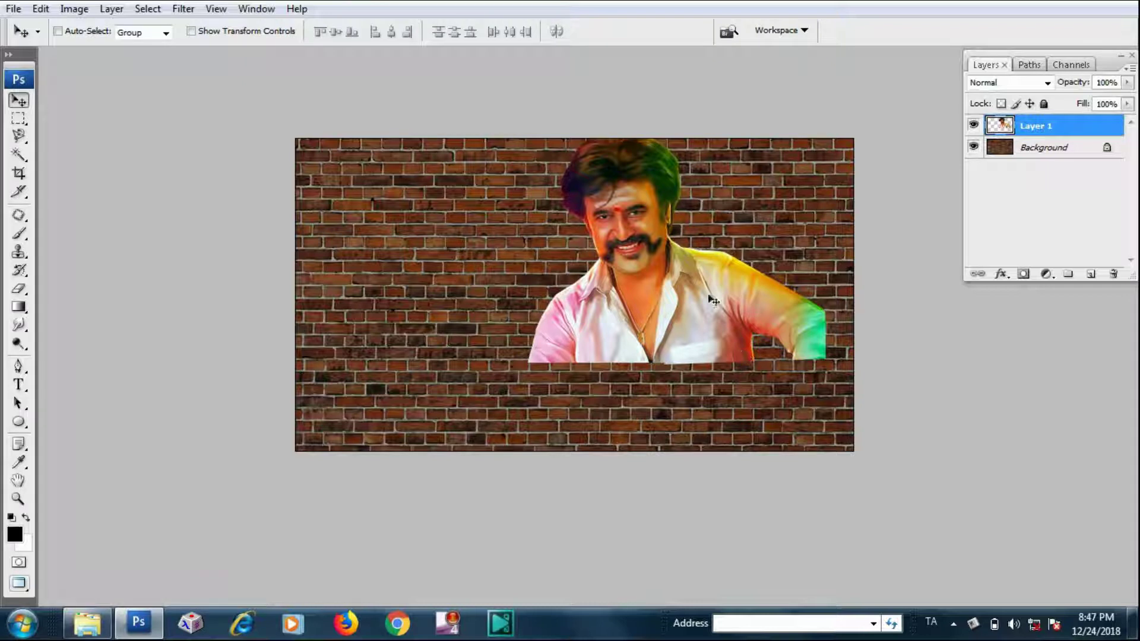
left_click_drag(712, 300, 709, 321)
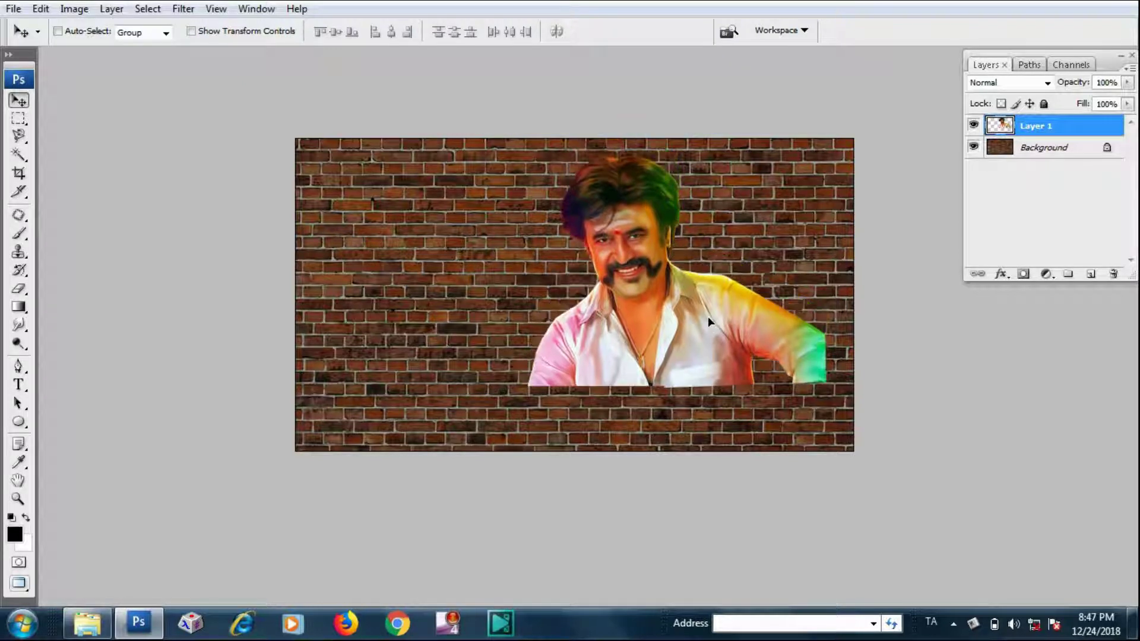
right_click(1045, 126)
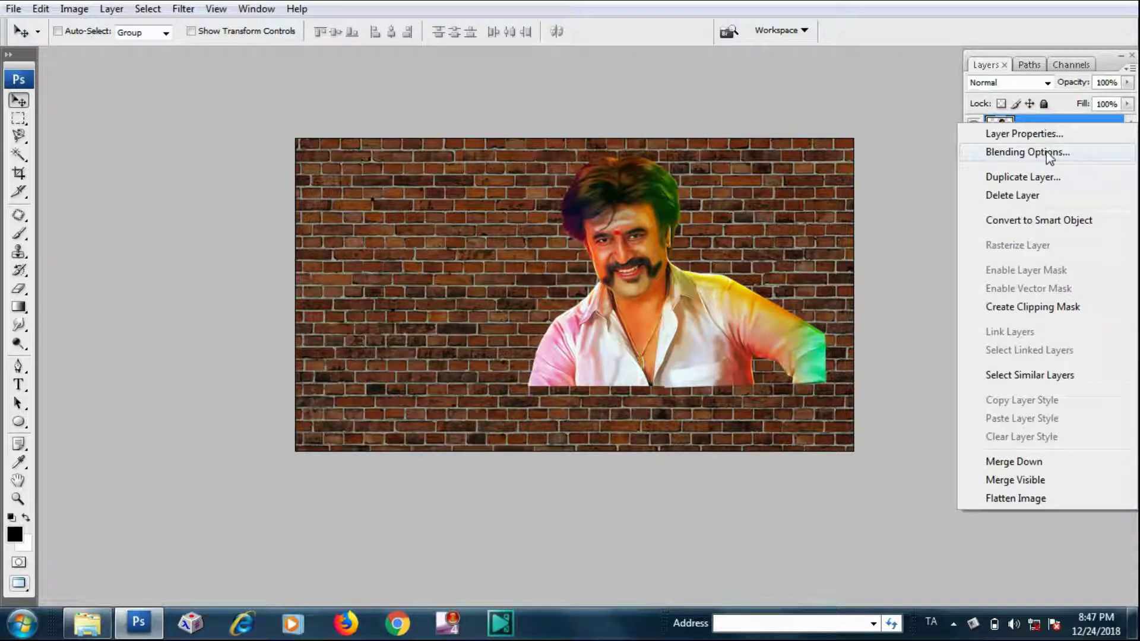
left_click(1052, 221)
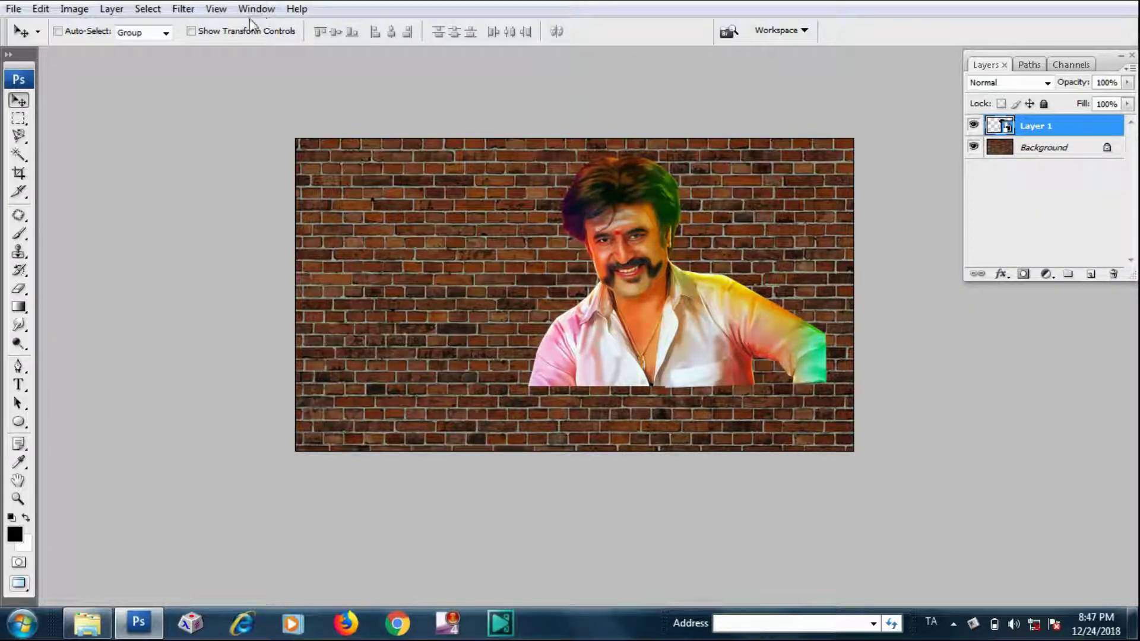
left_click(183, 9)
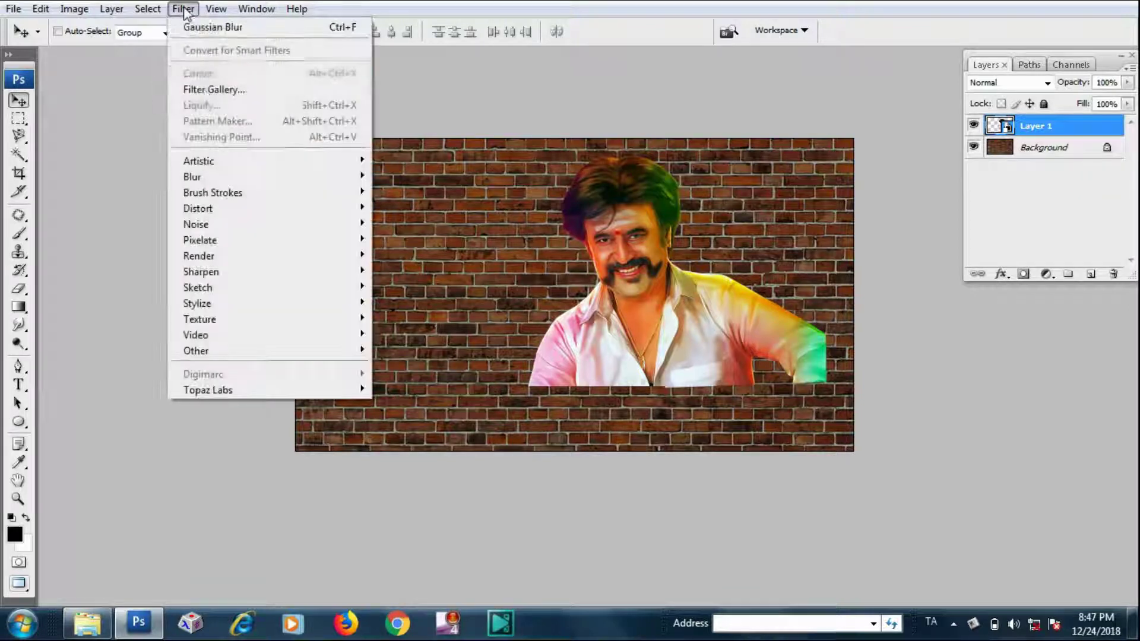
left_click(213, 89)
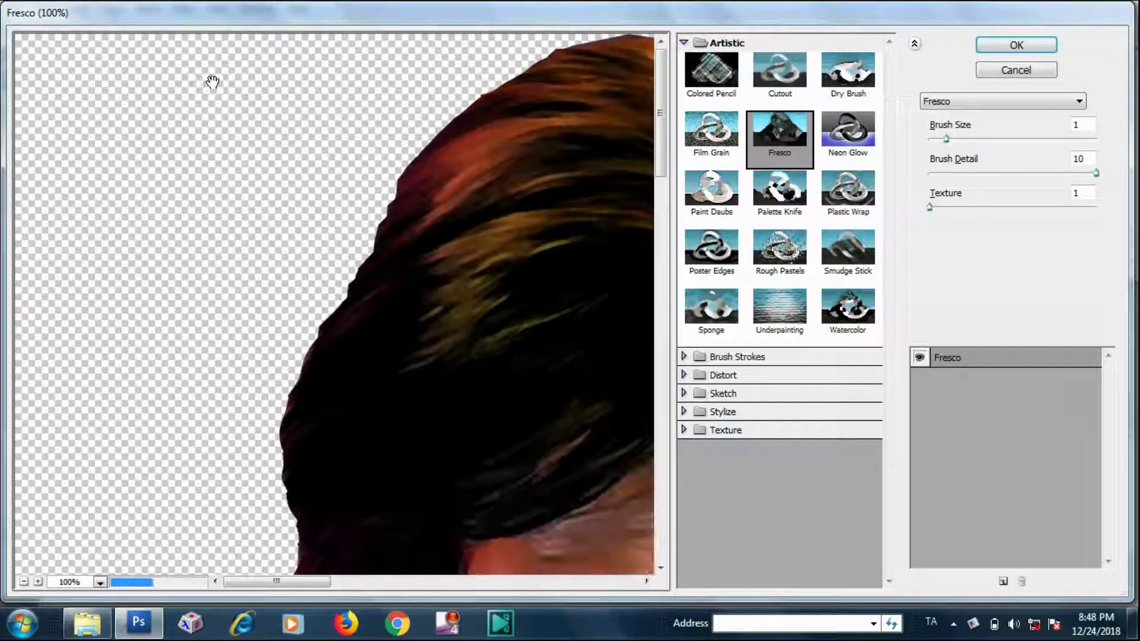
left_click(1011, 75)
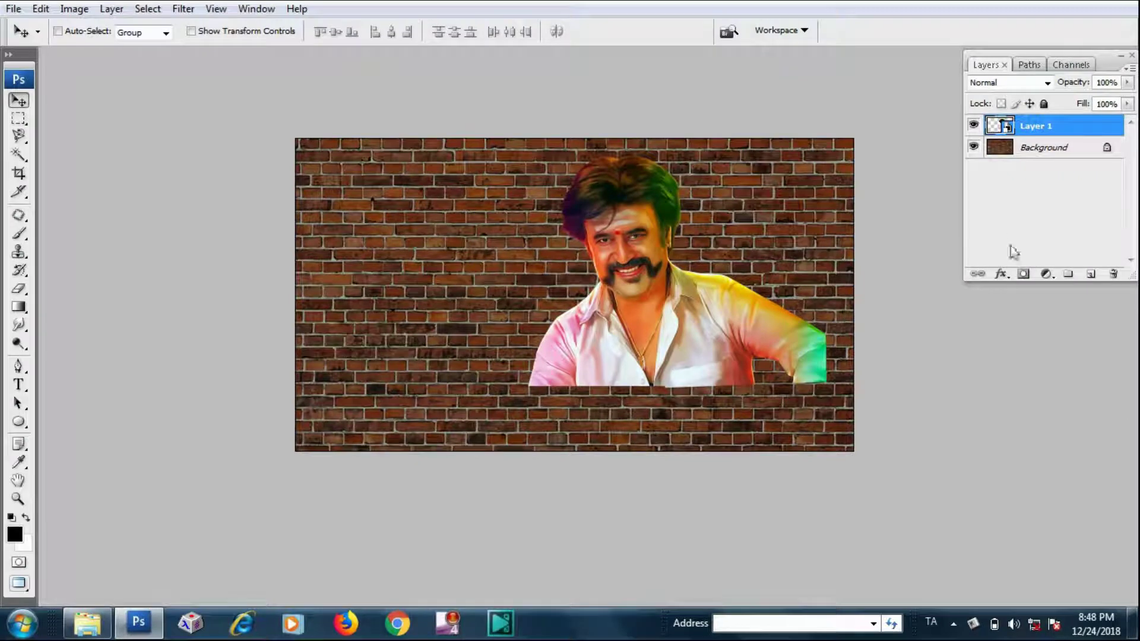
- Add a black Stroke effect of 16 px, positioned outside, around the man's cut-out layer
left_click(1000, 278)
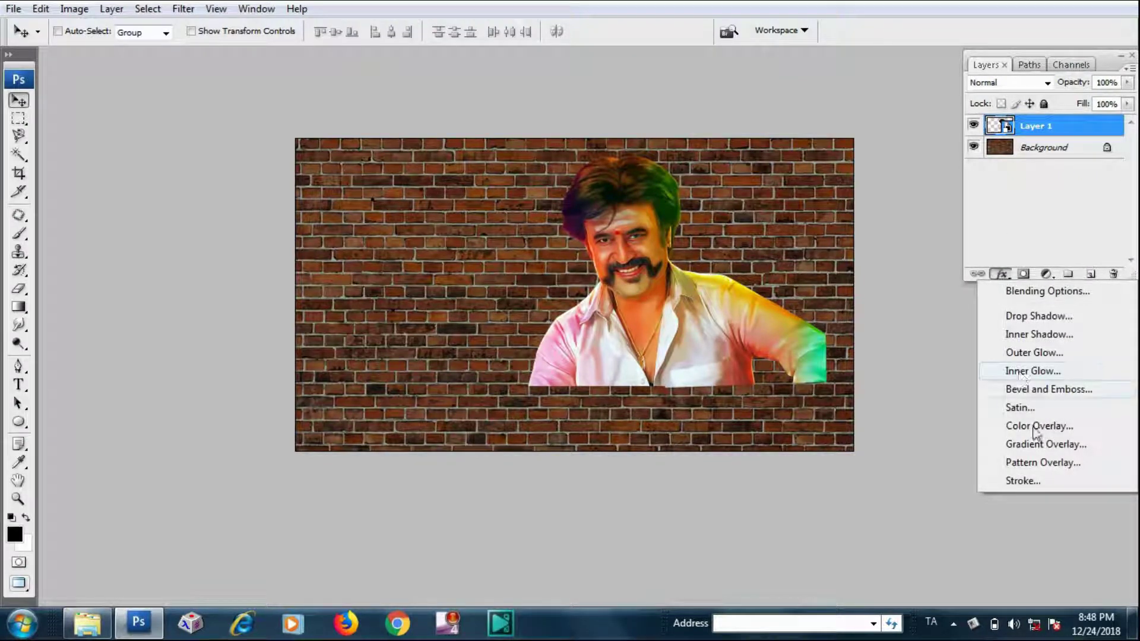
left_click(1022, 481)
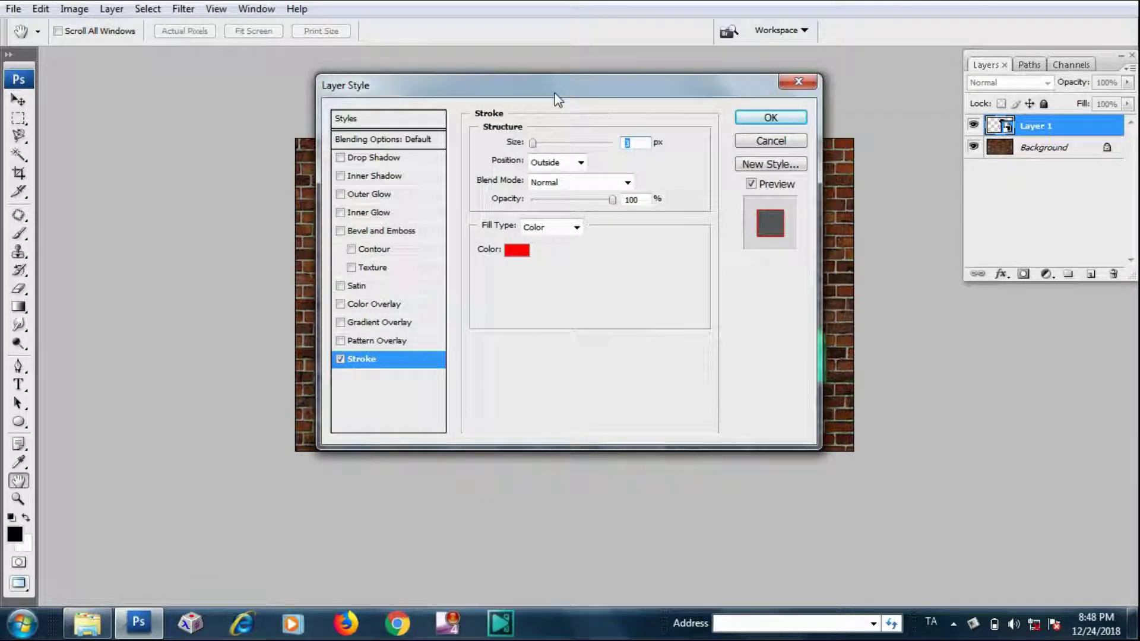
left_click_drag(555, 92, 962, 167)
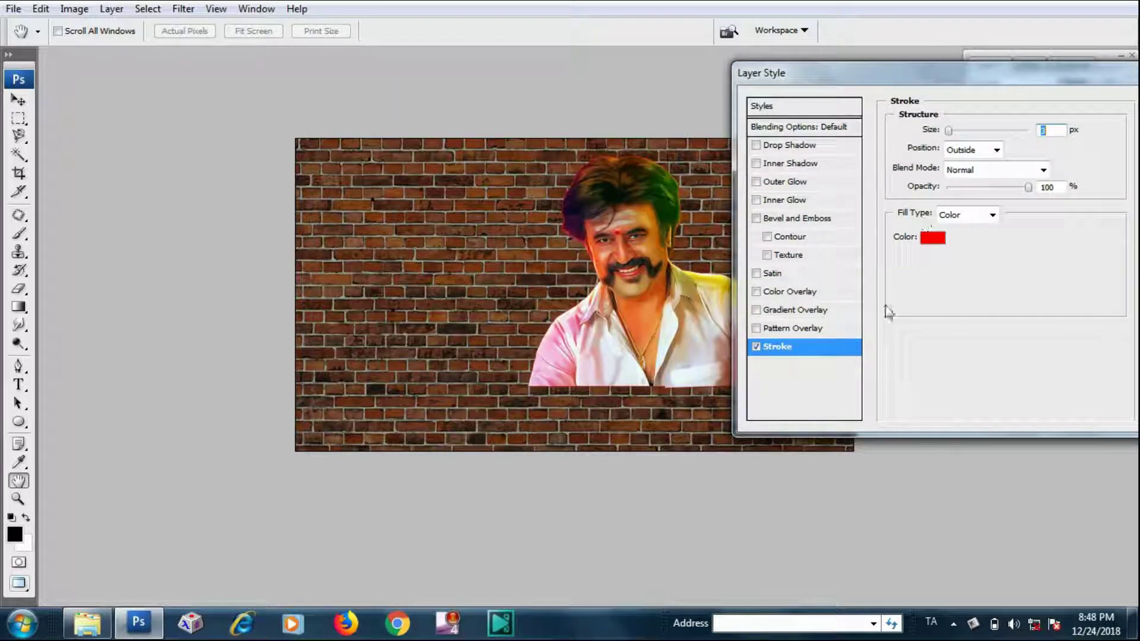
left_click(933, 237)
type("0")
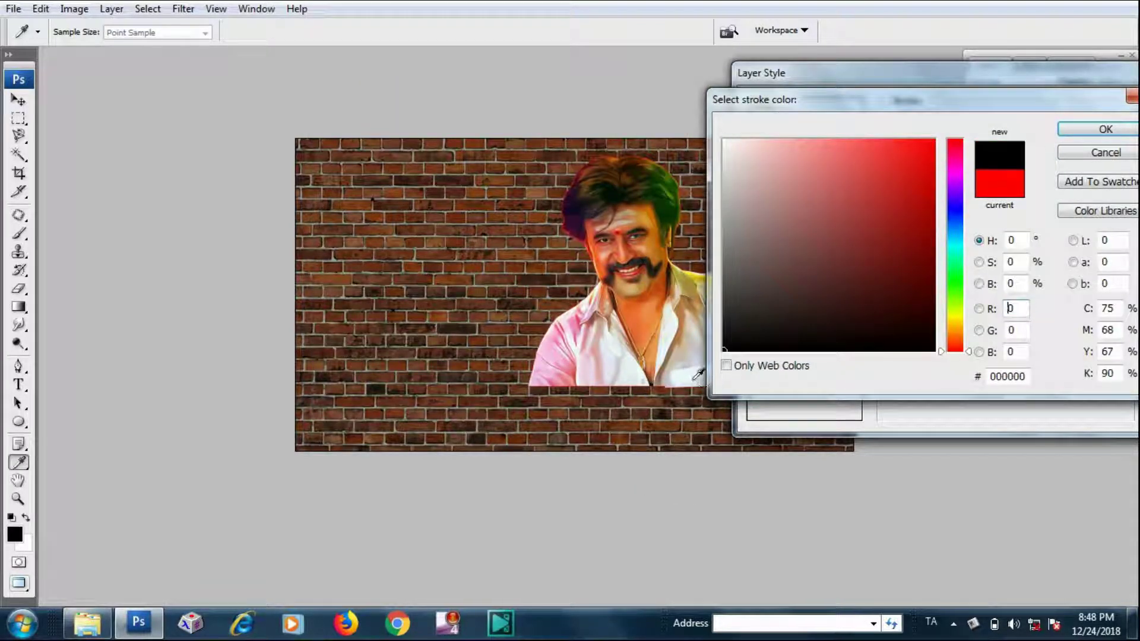
left_click(1069, 130)
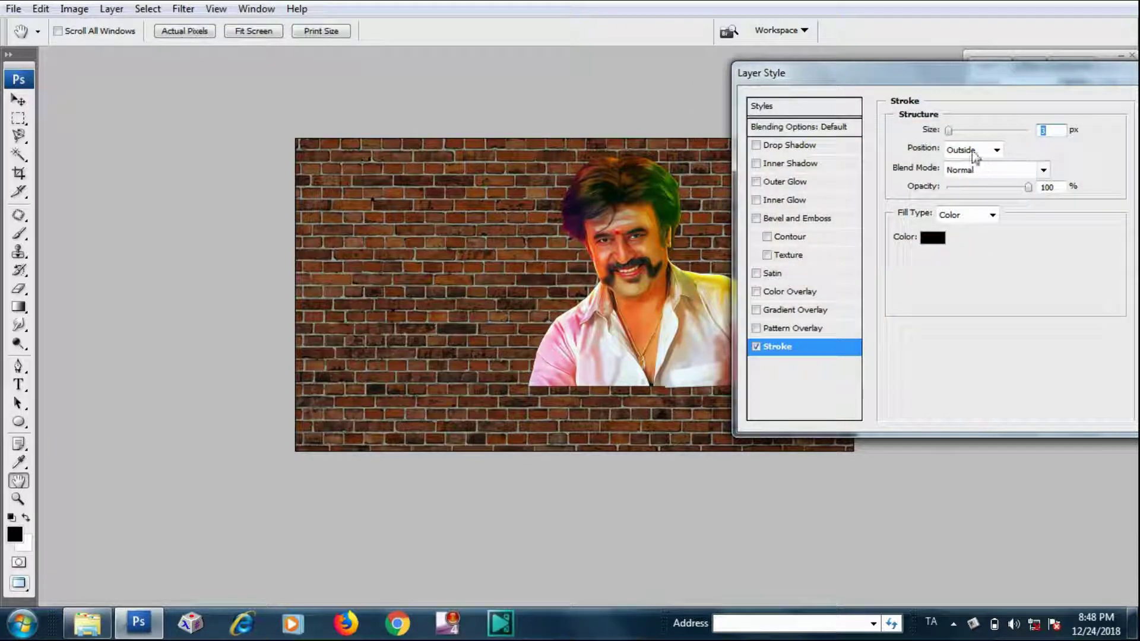
left_click_drag(949, 130, 956, 132)
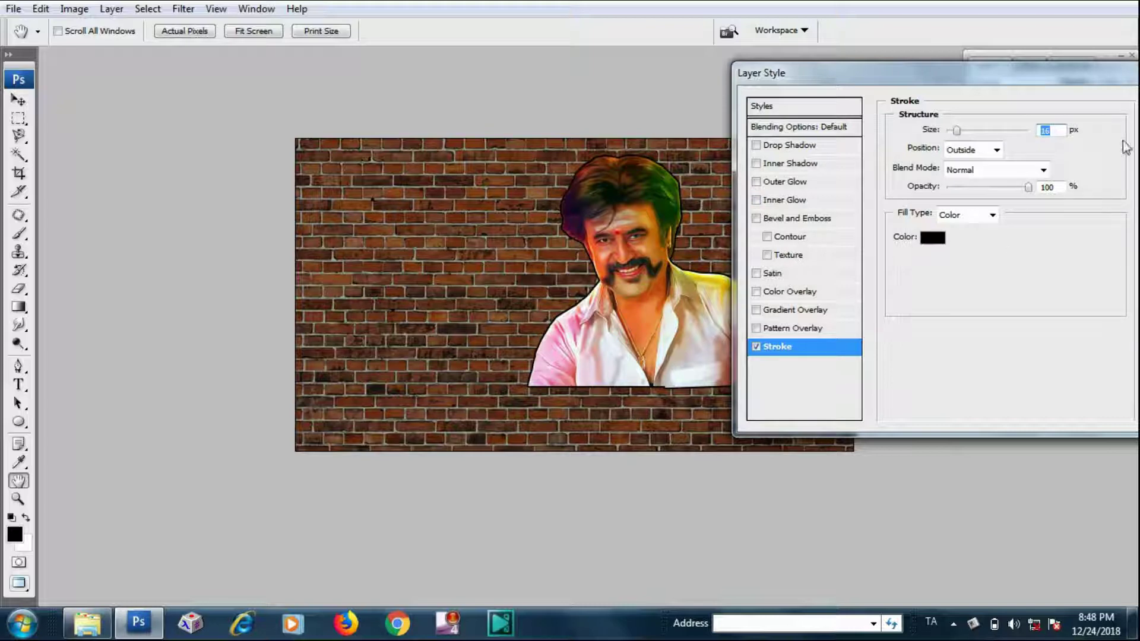
left_click_drag(1096, 82, 820, 128)
left_click(911, 158)
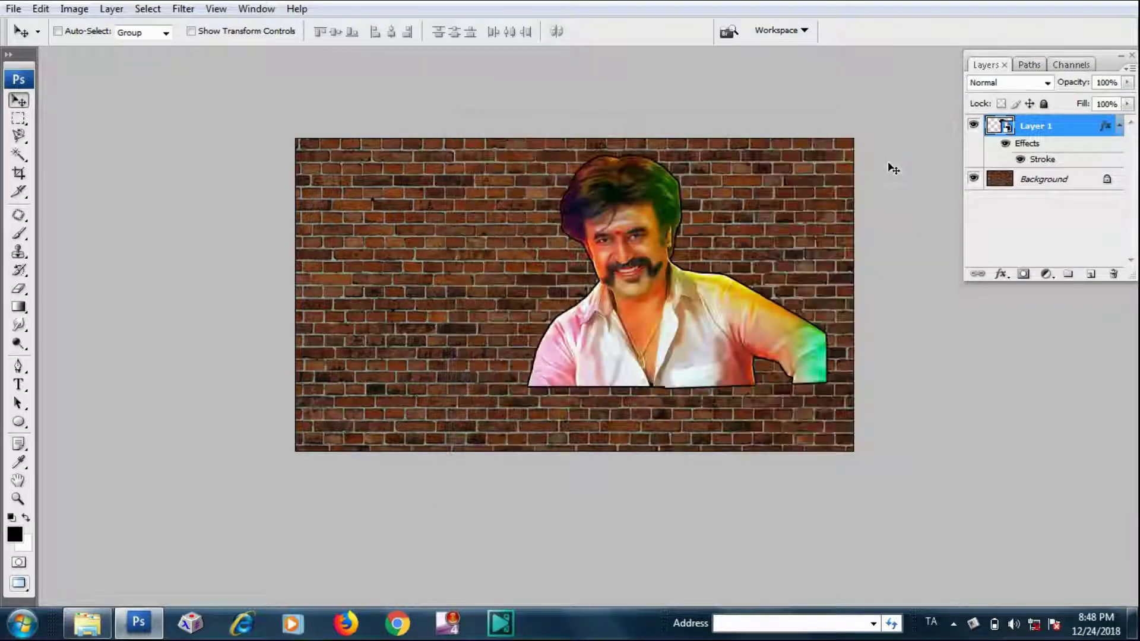
scroll(618, 233, "up", 3)
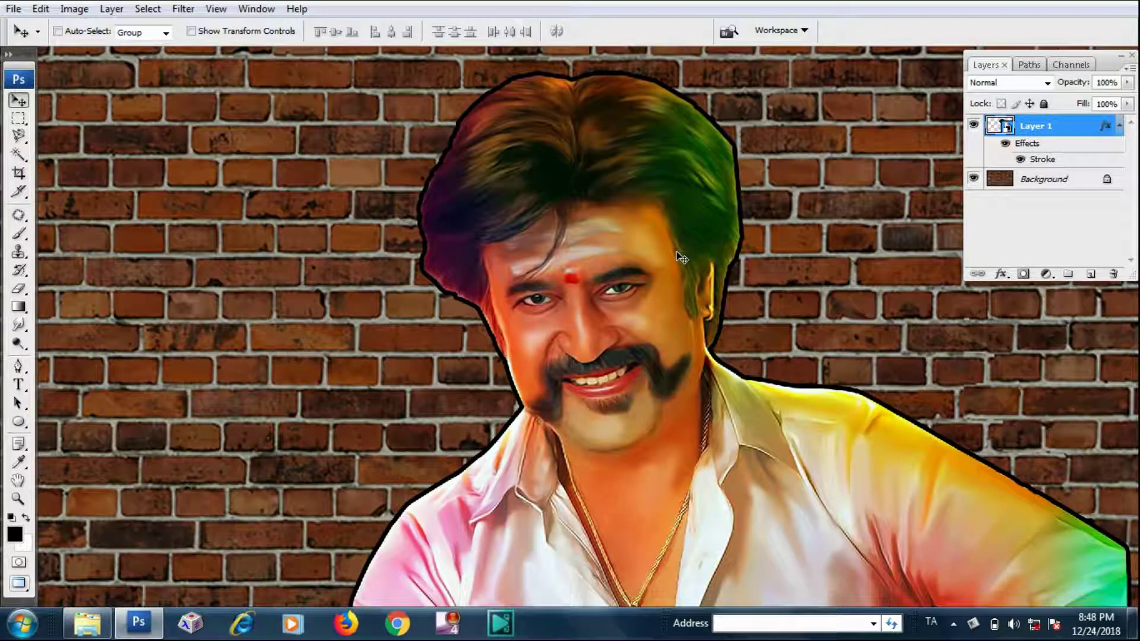
scroll(673, 249, "up", 2)
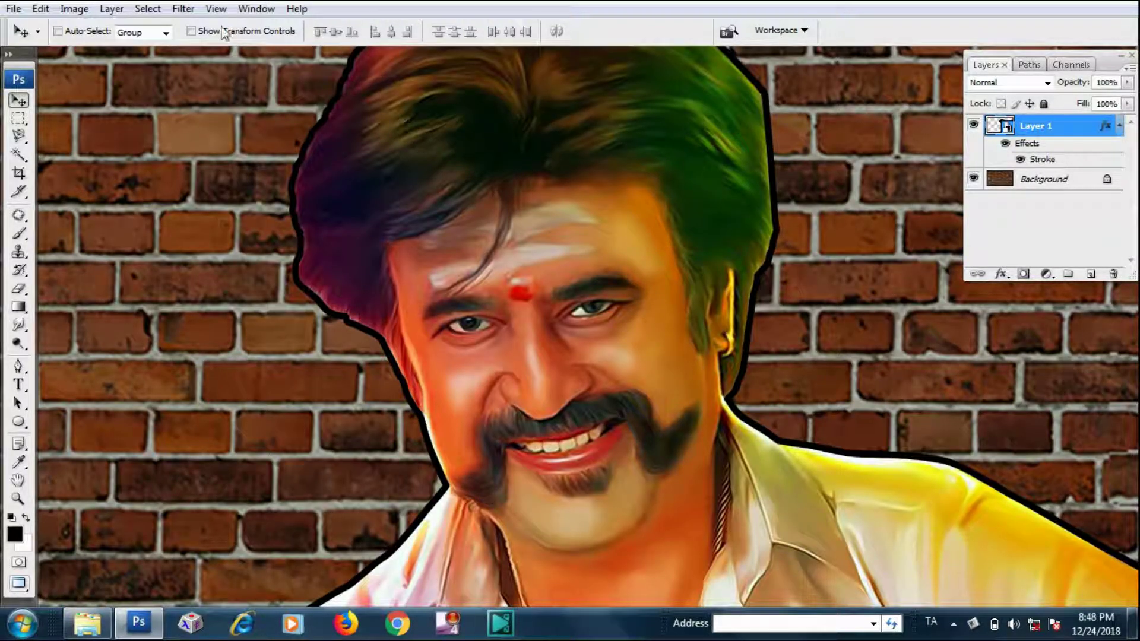
left_click(184, 8)
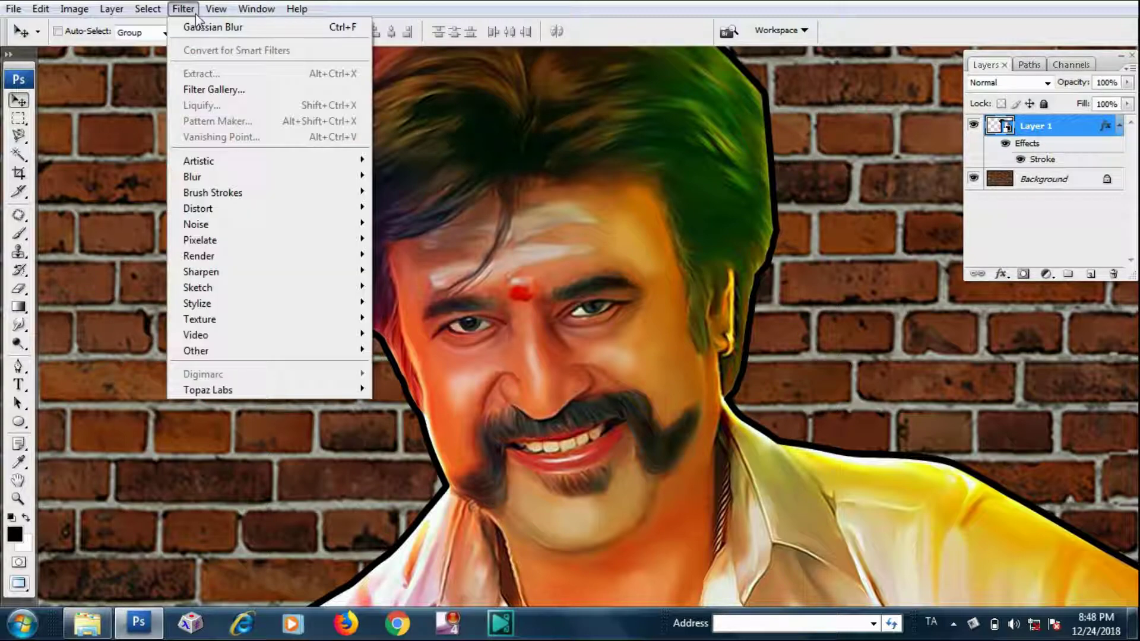
left_click(212, 90)
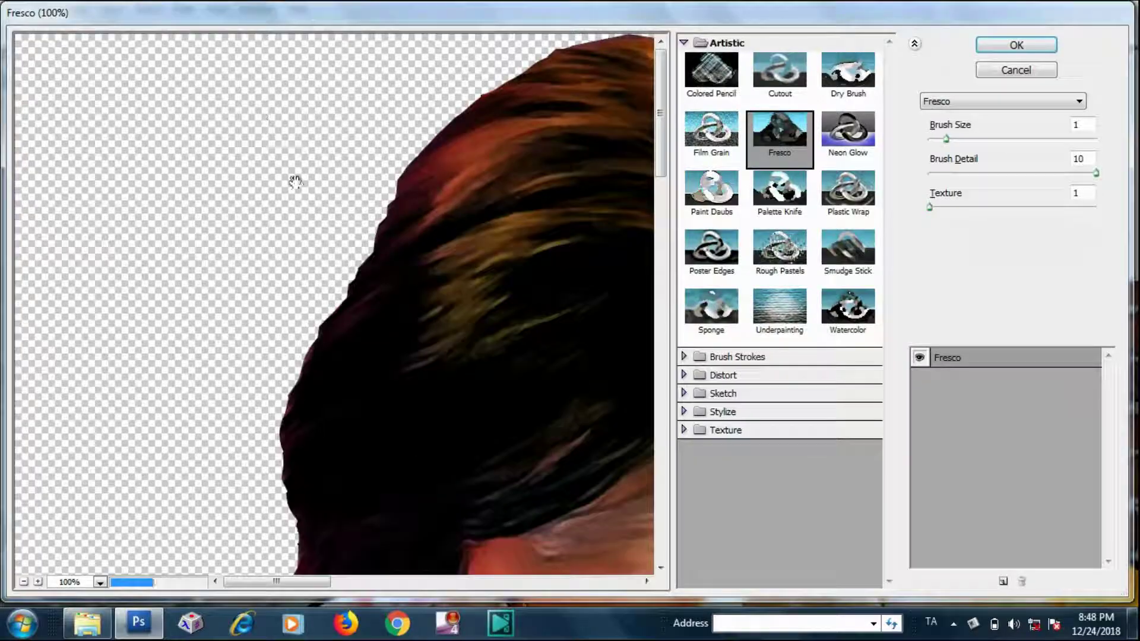
left_click_drag(386, 356, 359, 229)
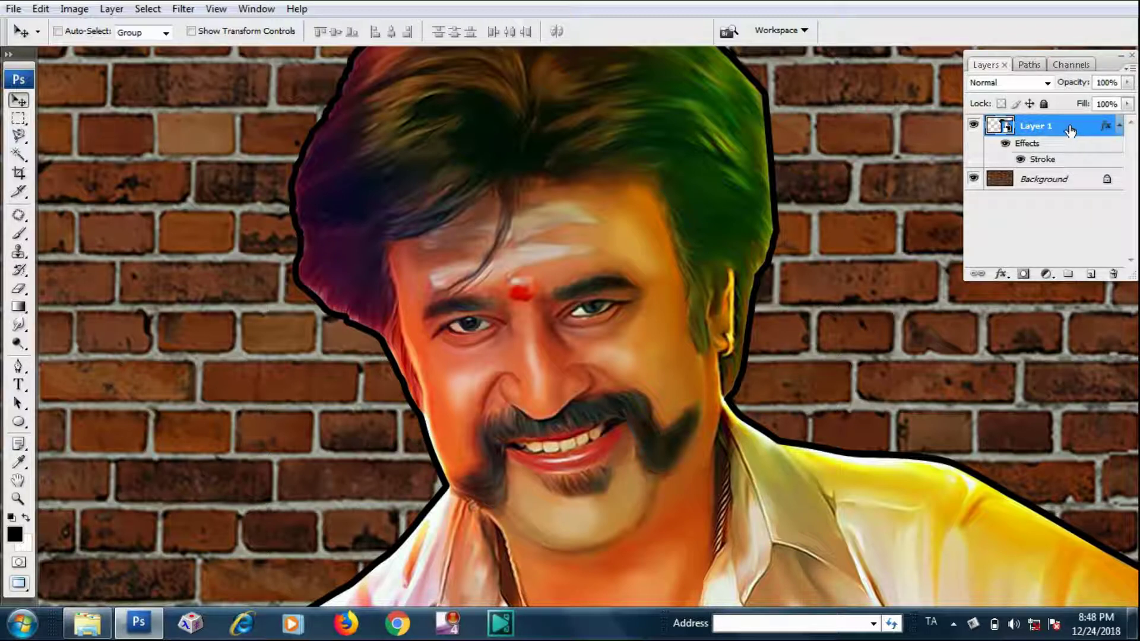
- Duplicate the stroked cut-out layer and merge the duplicate with the original into one regular pixel layer
mouse_move(1071, 131)
left_mouse_down()
mouse_move(1063, 190)
mouse_move(1091, 273)
left_mouse_up()
left_click(1044, 186, "shift")
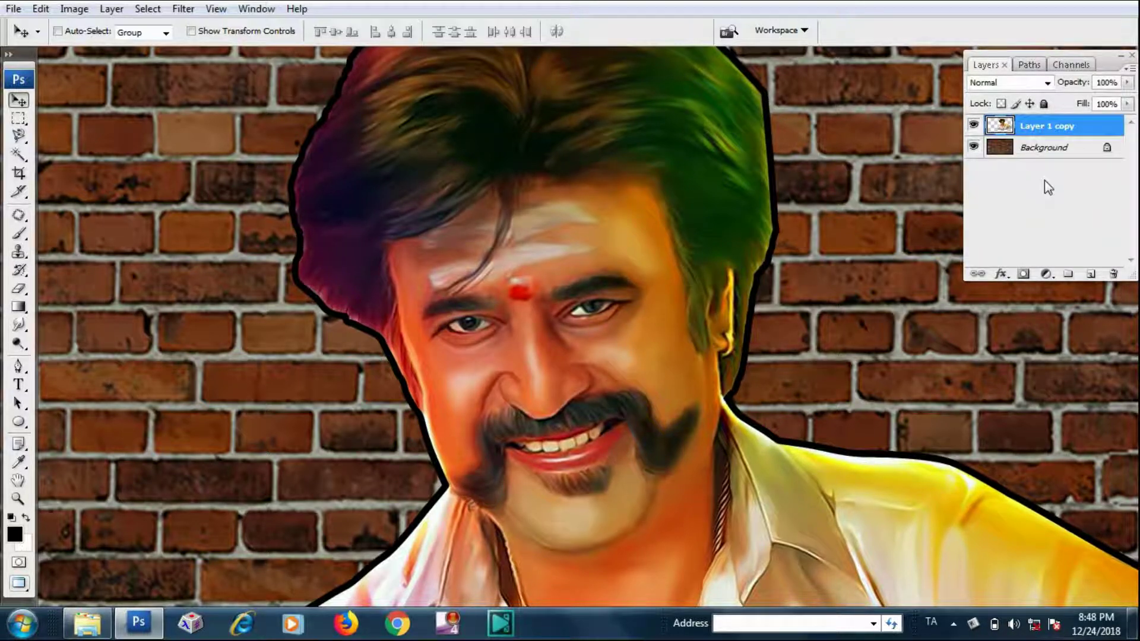
- Convert the merged cut-out layer to a Smart Object and apply the Fresco filter with Brush Size 1, Brush Detail 10 and Texture 1
right_click(1029, 132)
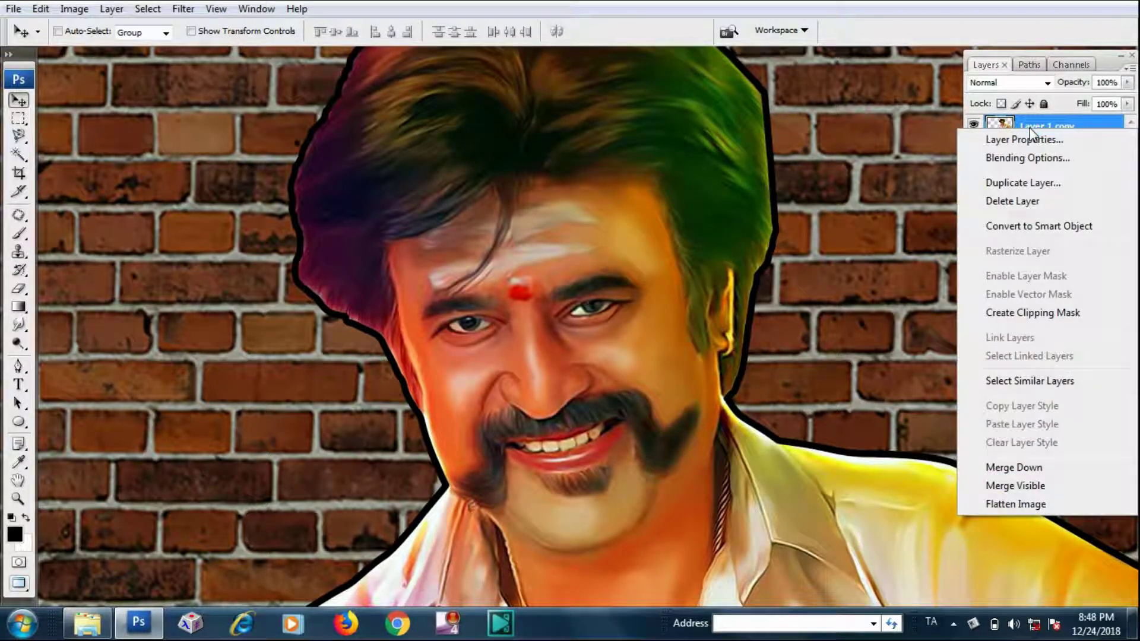
left_click(1039, 226)
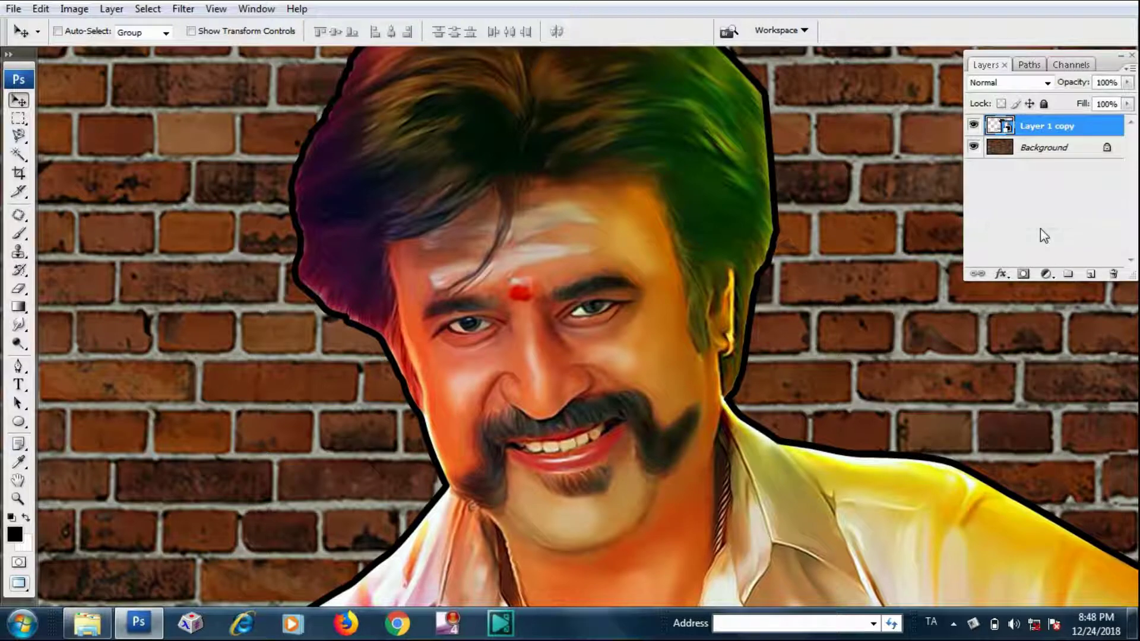
left_click(185, 10)
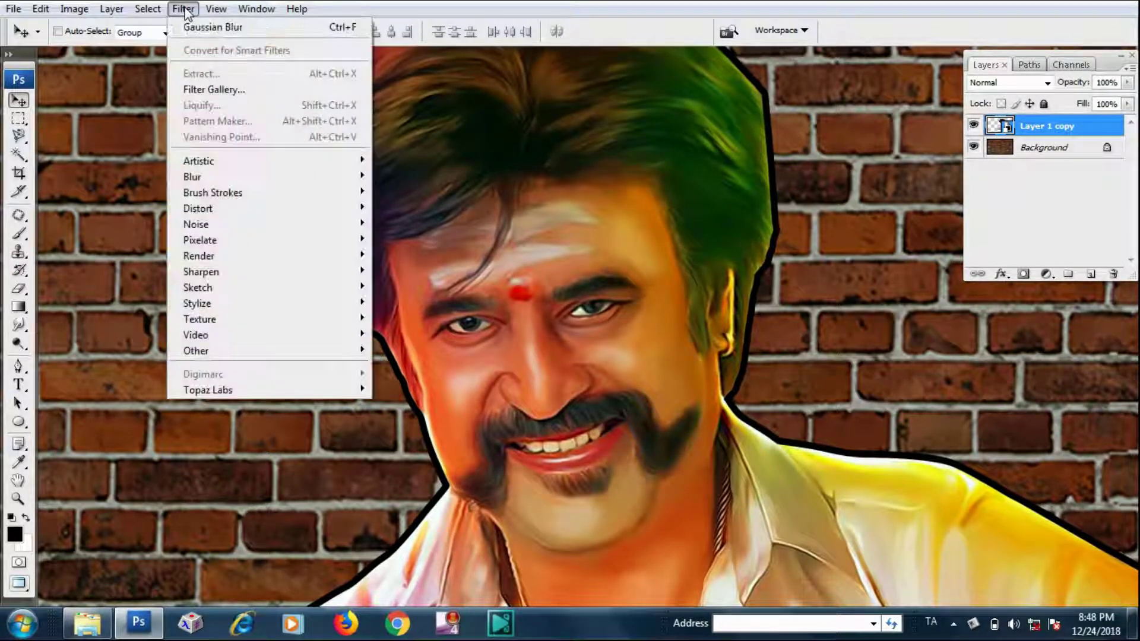
left_click(218, 86)
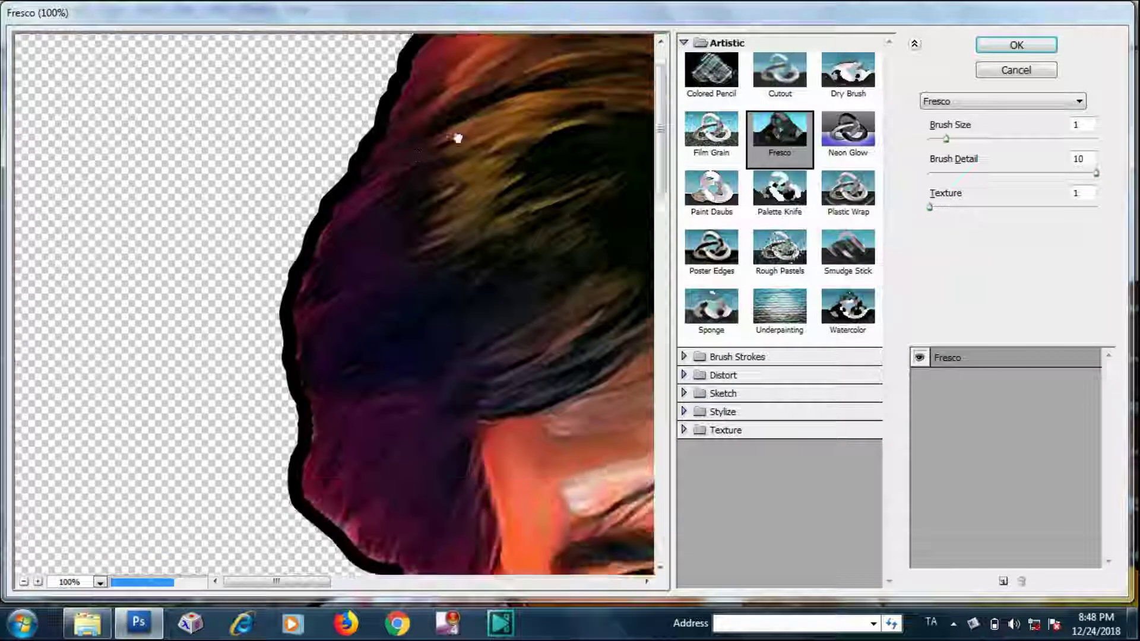
left_click_drag(457, 137, 463, 56)
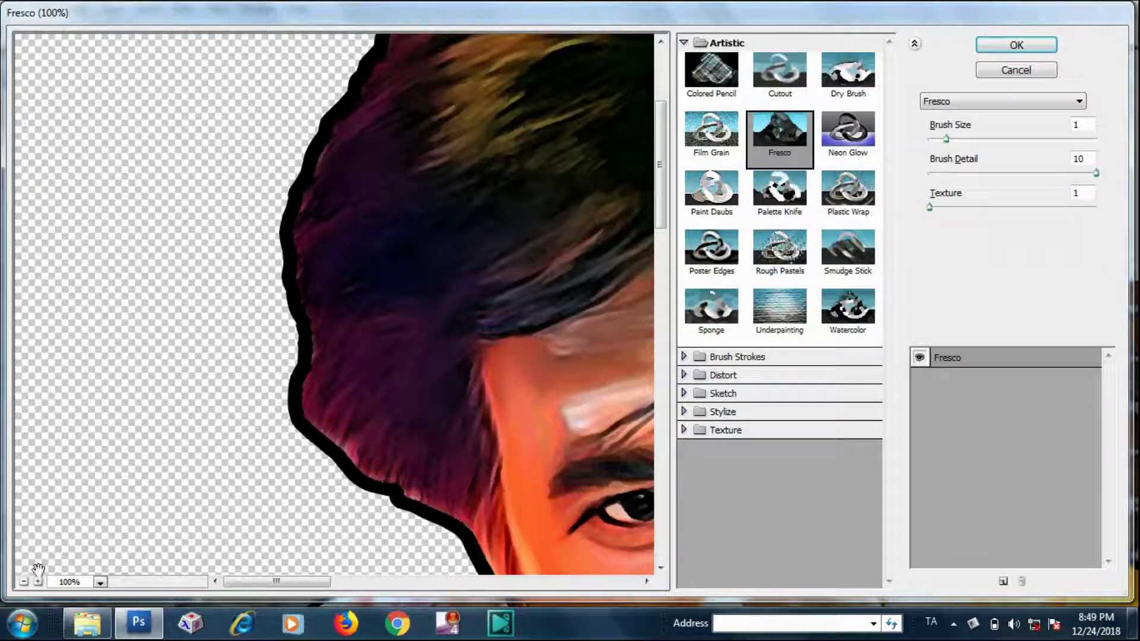
left_click(24, 581)
mouse_move(308, 441)
left_mouse_down()
mouse_move(162, 308)
mouse_move(170, 220)
mouse_move(144, 198)
left_mouse_up()
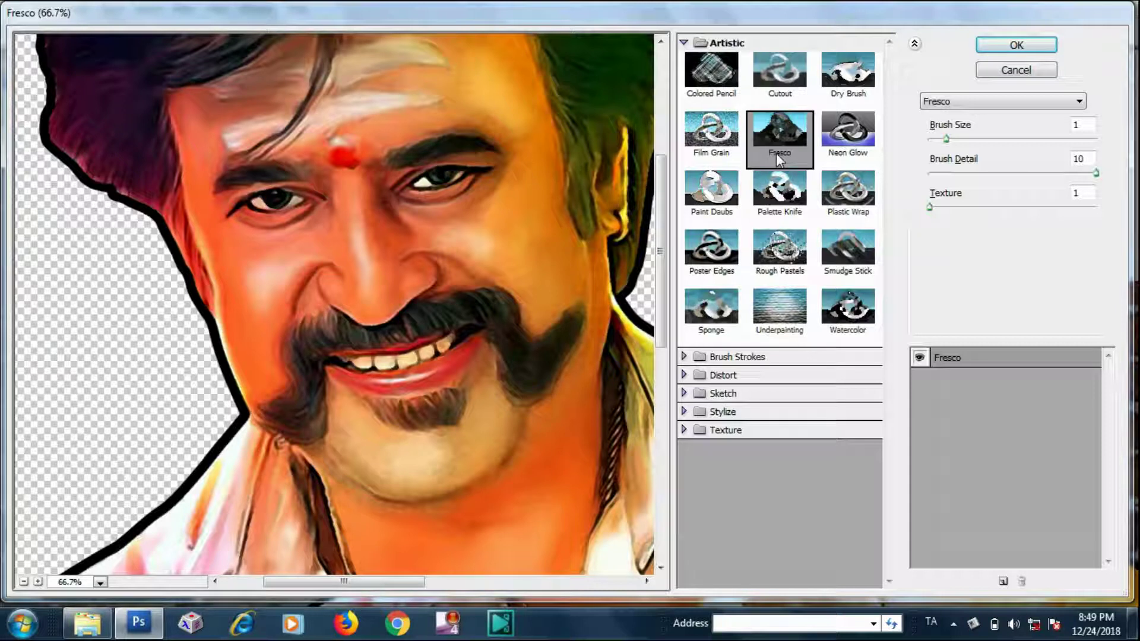
left_click(1082, 125)
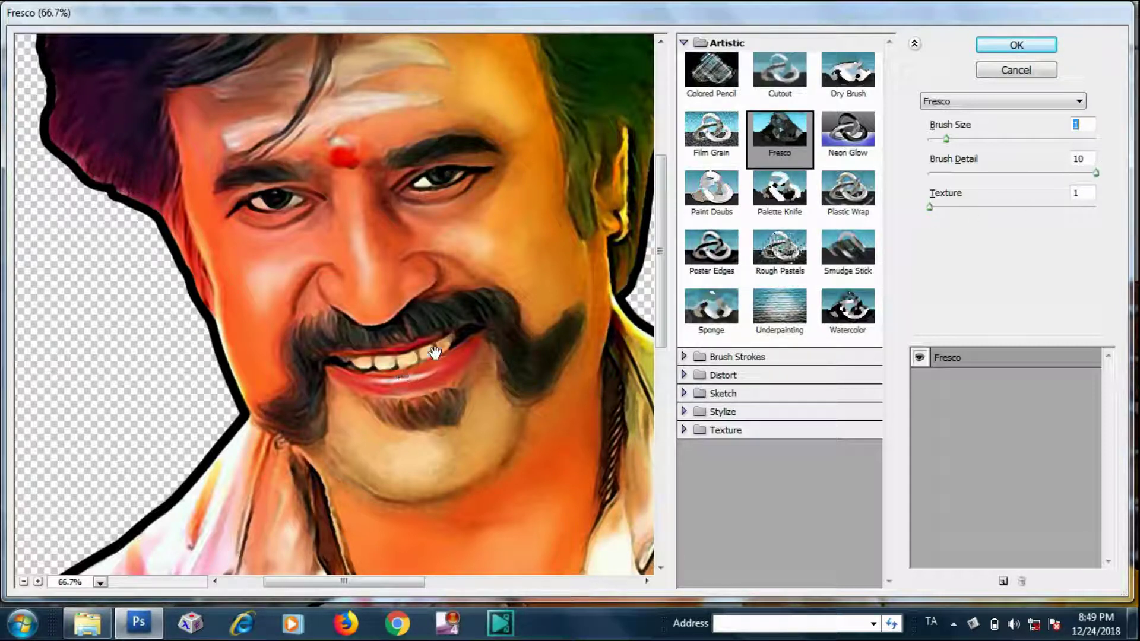
left_click(1015, 47)
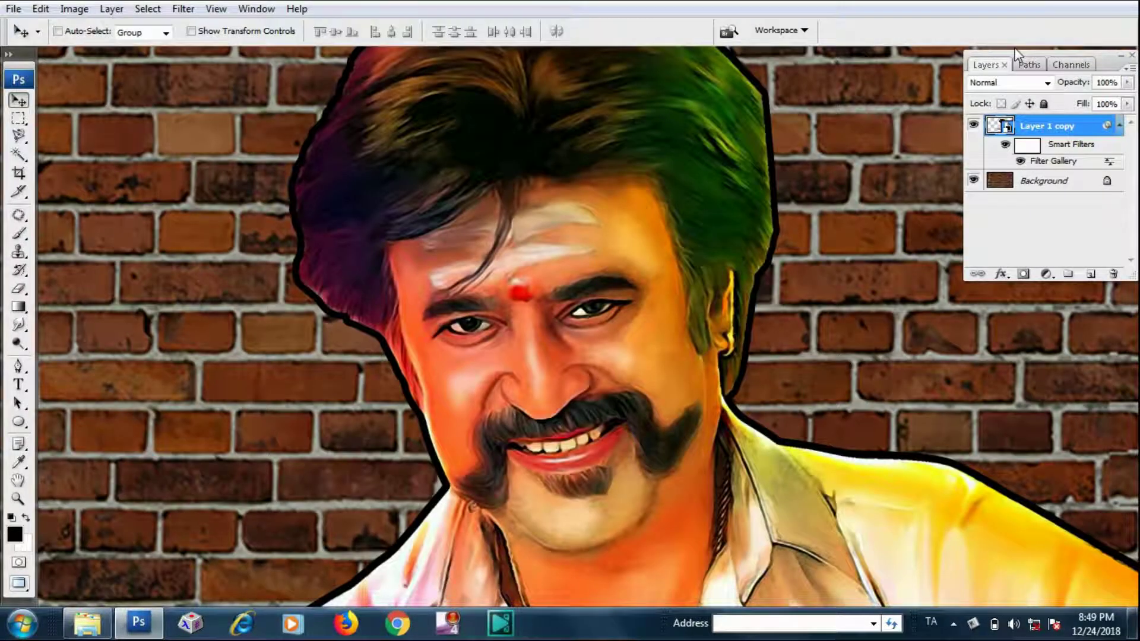
- Scale the man's cut-out proportionally to about 112% and move it into the canvas's lower-right corner, pushing its cut-off lower and arm edges outside
left_click(661, 264, "alt")
left_click(660, 263, "alt")
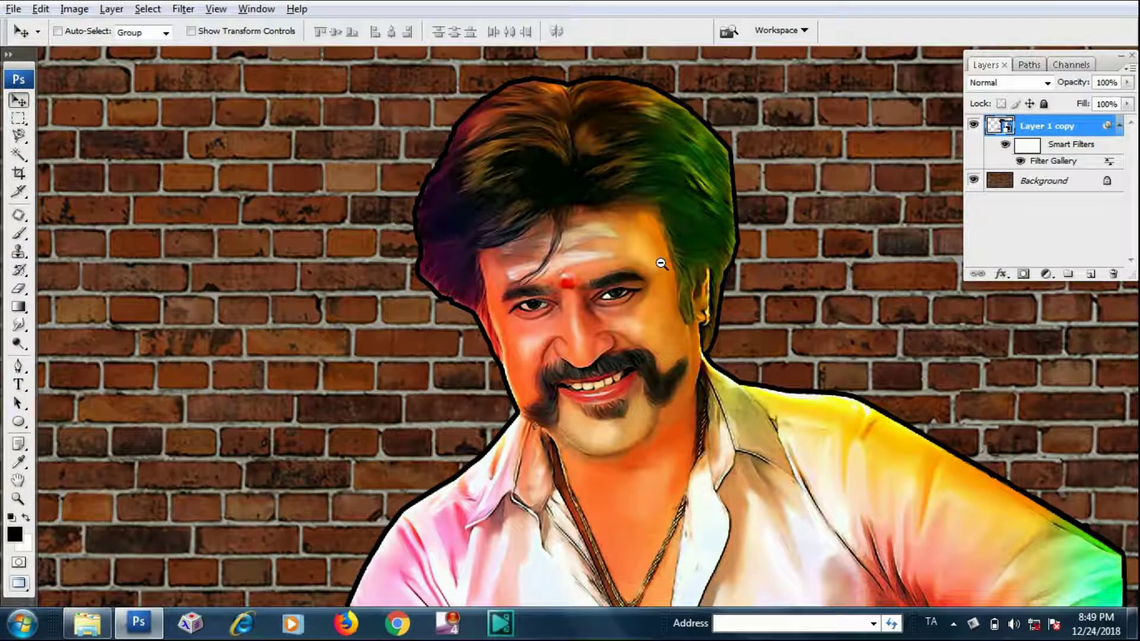
left_click(661, 262, "alt")
scroll(722, 315, "down", 3)
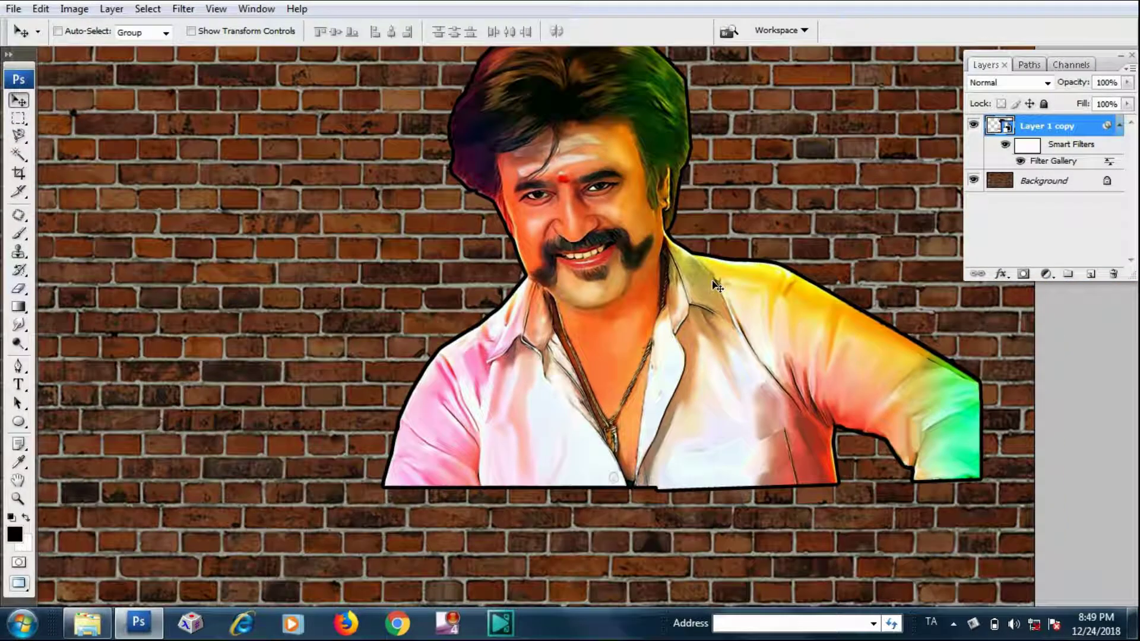
key("ctrl+minus")
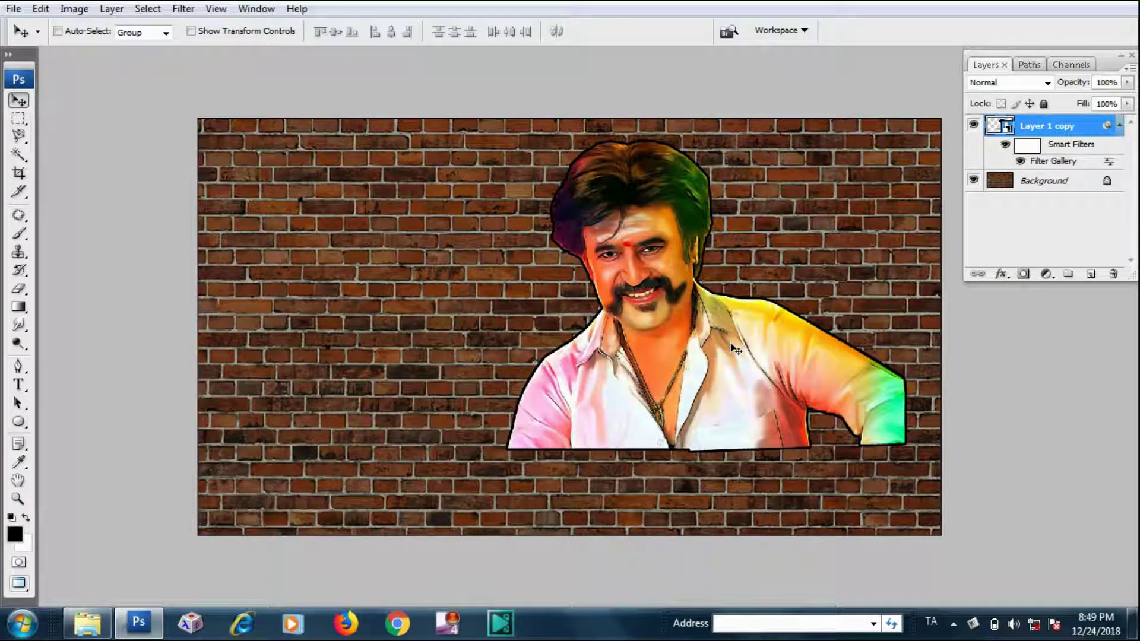
key("ctrl+t")
left_click(600, 246)
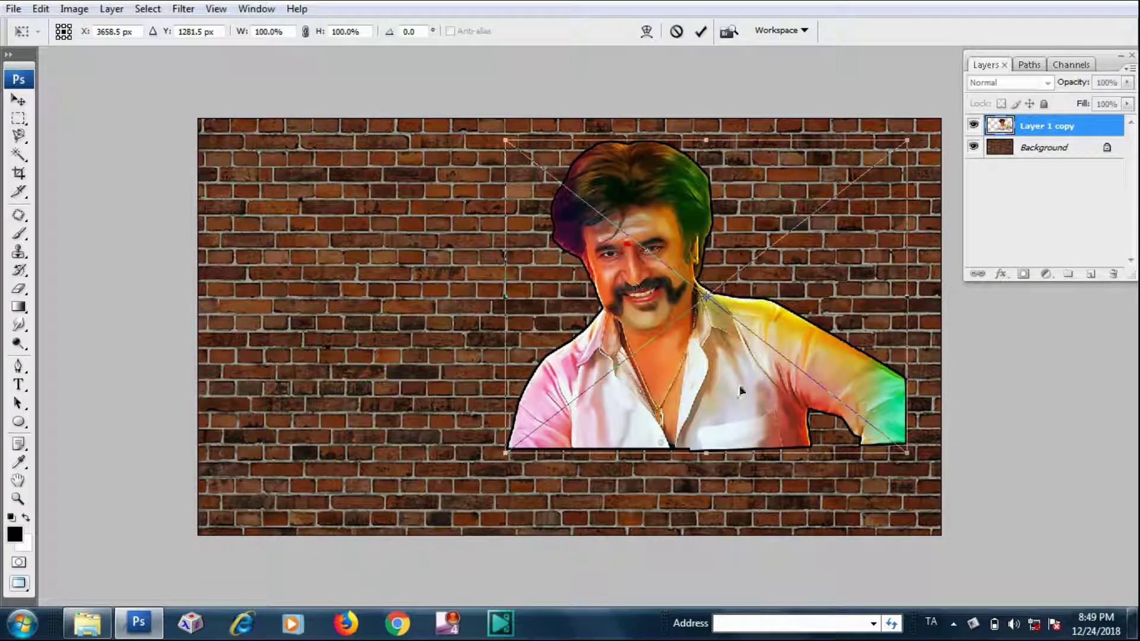
left_click_drag(906, 453, 940, 499)
left_click_drag(845, 390, 868, 433)
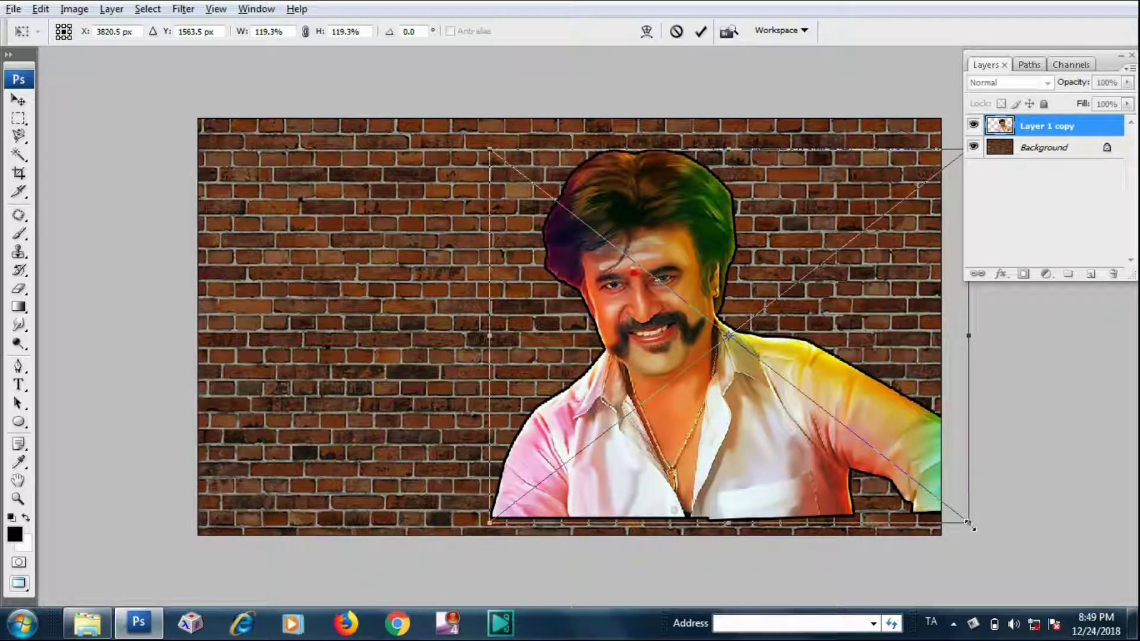
mouse_move(966, 522)
left_mouse_down()
mouse_move(1001, 546)
mouse_move(959, 523)
left_mouse_up()
left_click_drag(904, 459, 912, 480)
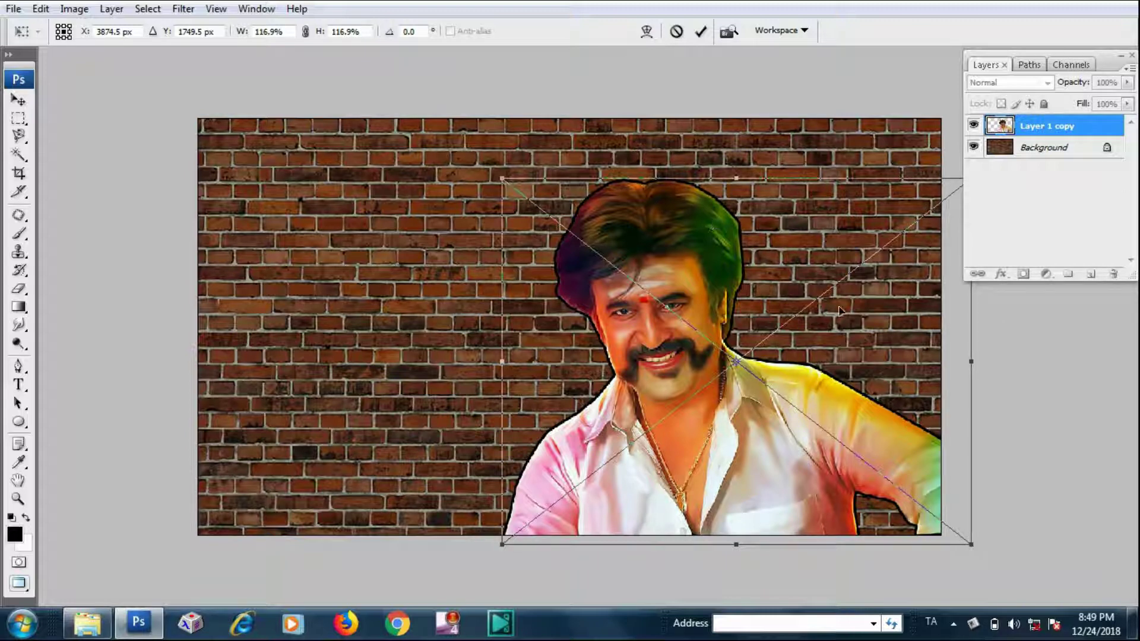
left_click_drag(970, 543, 960, 535)
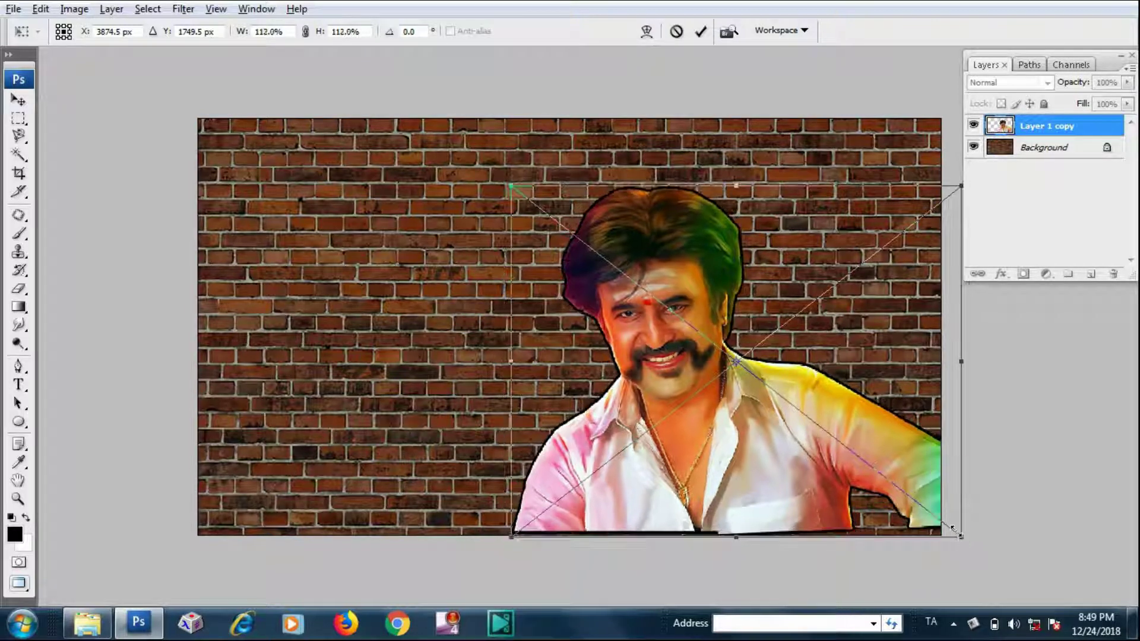
left_click_drag(868, 438, 871, 441)
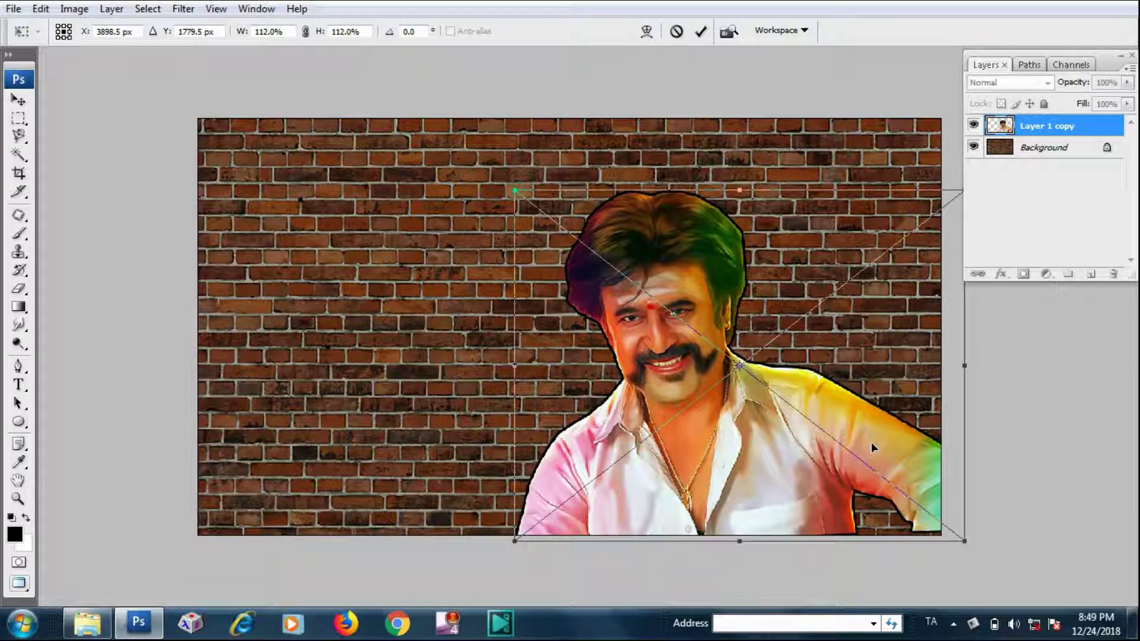
left_click_drag(872, 443, 873, 448)
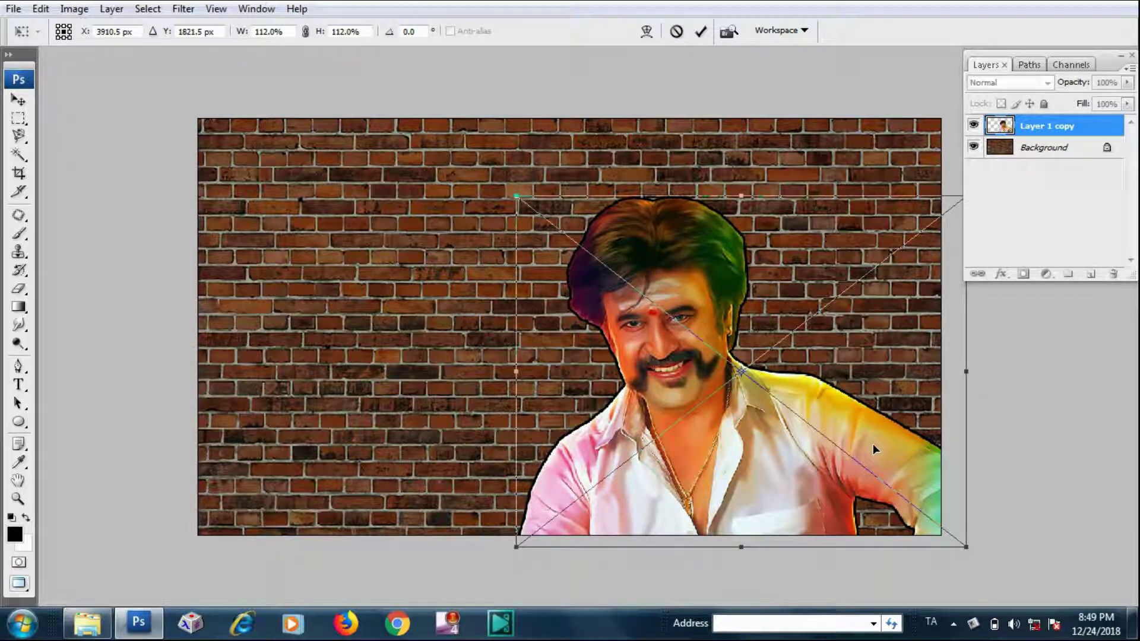
key("Return")
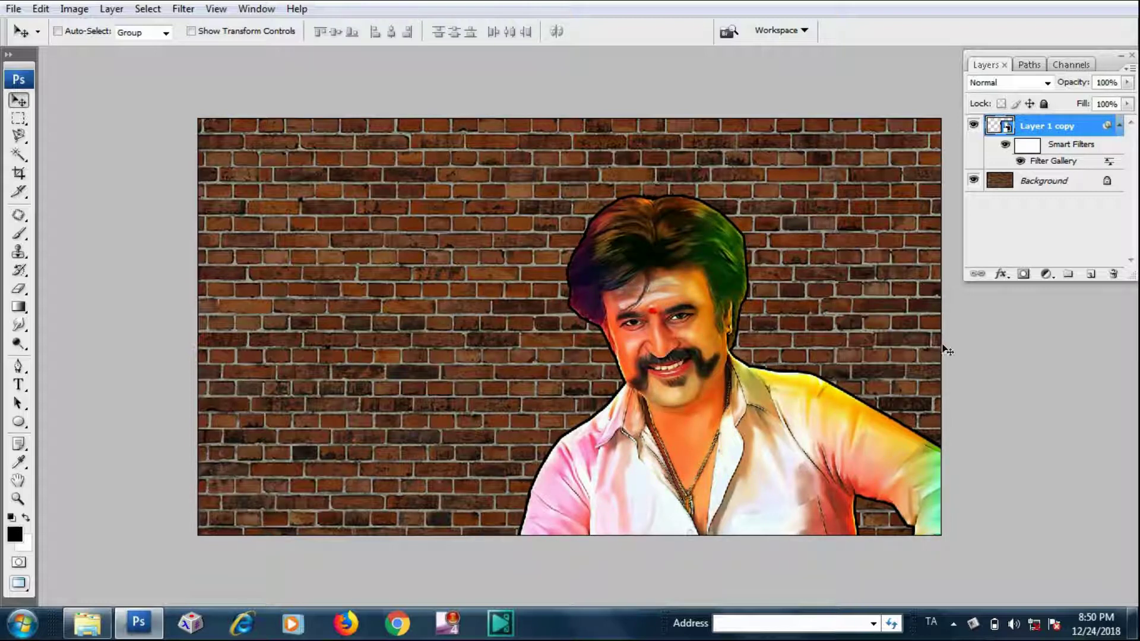
- Set the cut-out layer's blend mode to Overlay and its opacity to 80%
left_click(1045, 83)
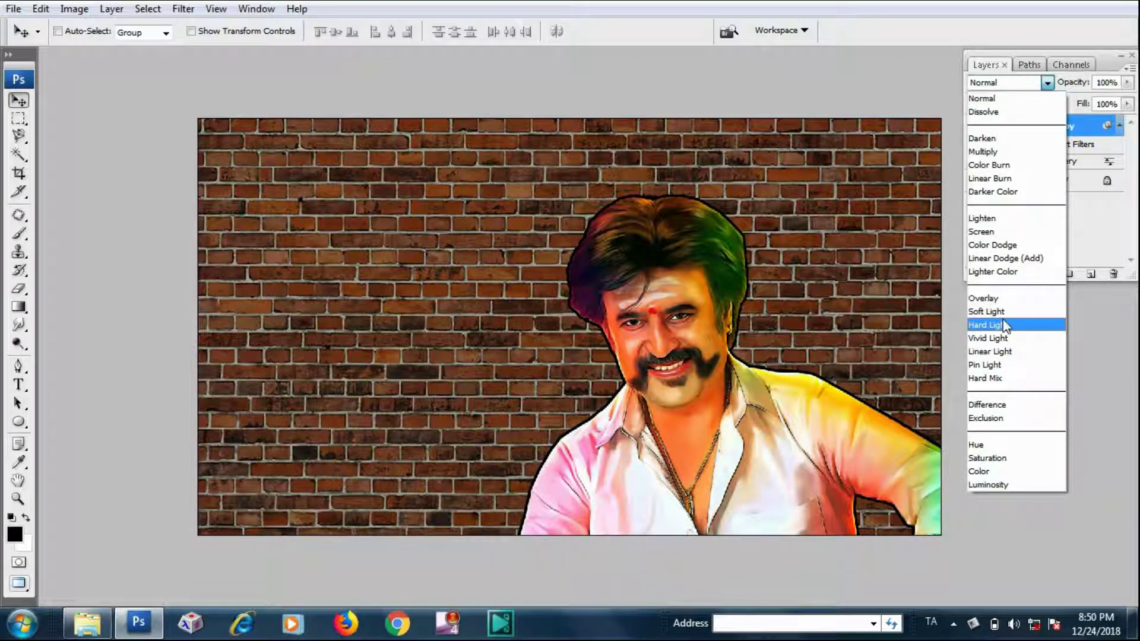
left_click(991, 298)
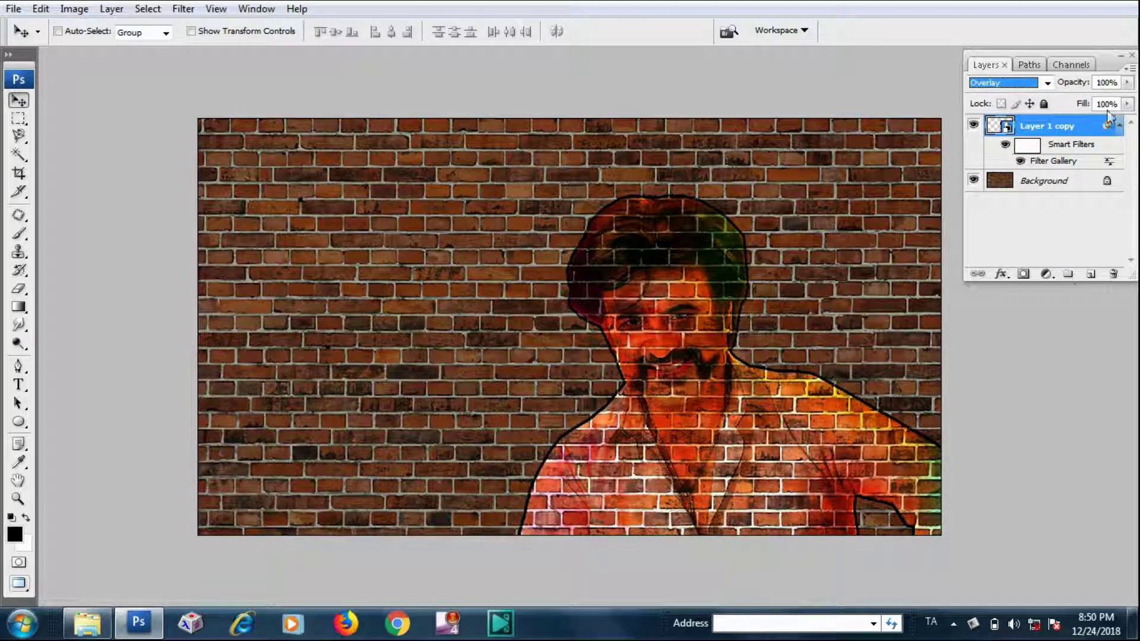
left_click(1126, 83)
left_click_drag(1126, 102, 1116, 104)
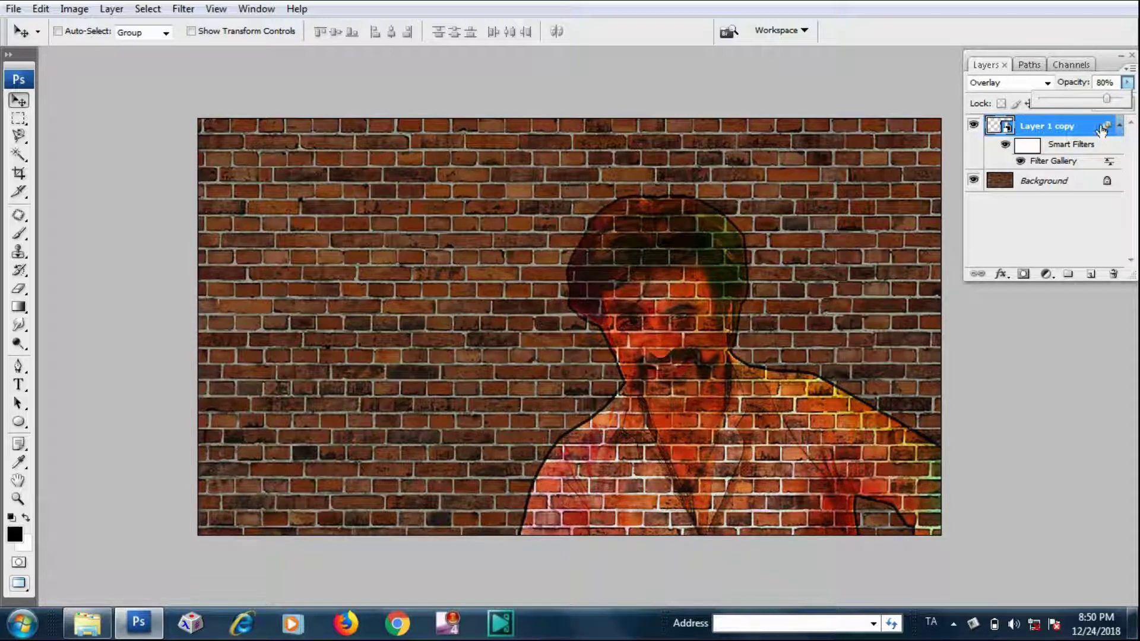
left_click(1067, 127)
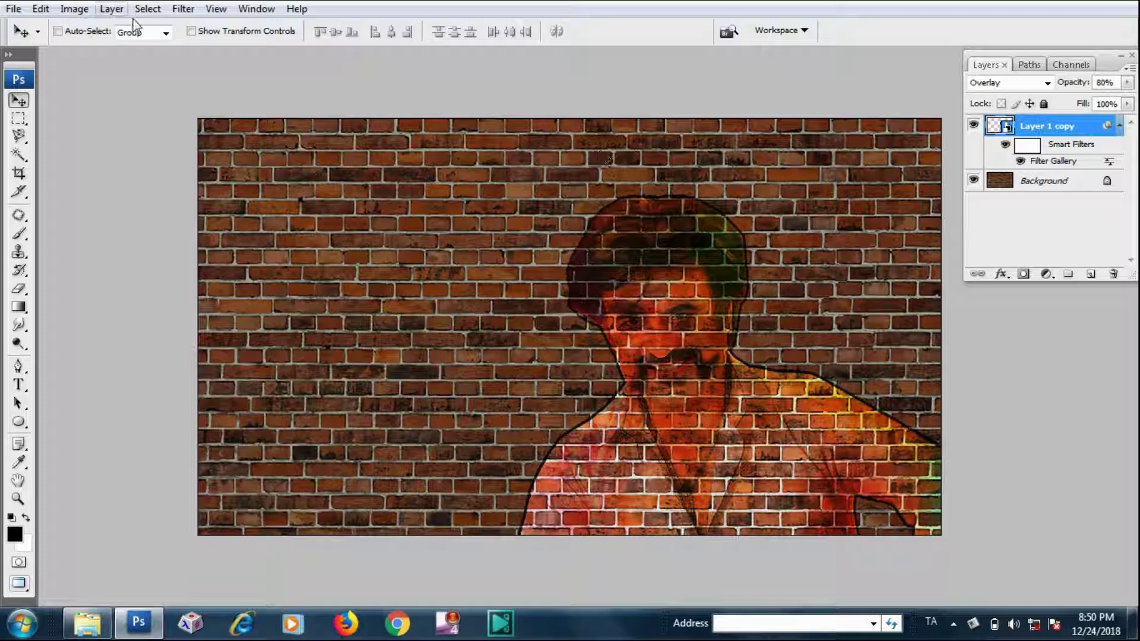
- Apply a Displace filter to the cut-out with vertical scale 5, Stretch To Fit and Repeat Edge Pixels, using brick.psd as the displacement map
left_click(190, 10)
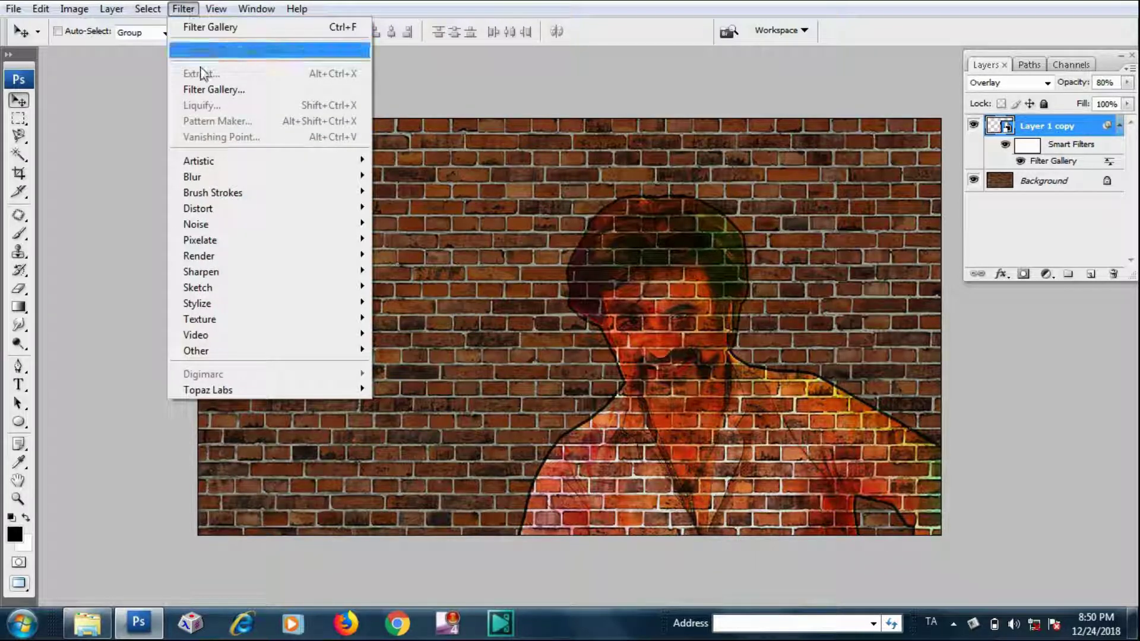
mouse_move(233, 212)
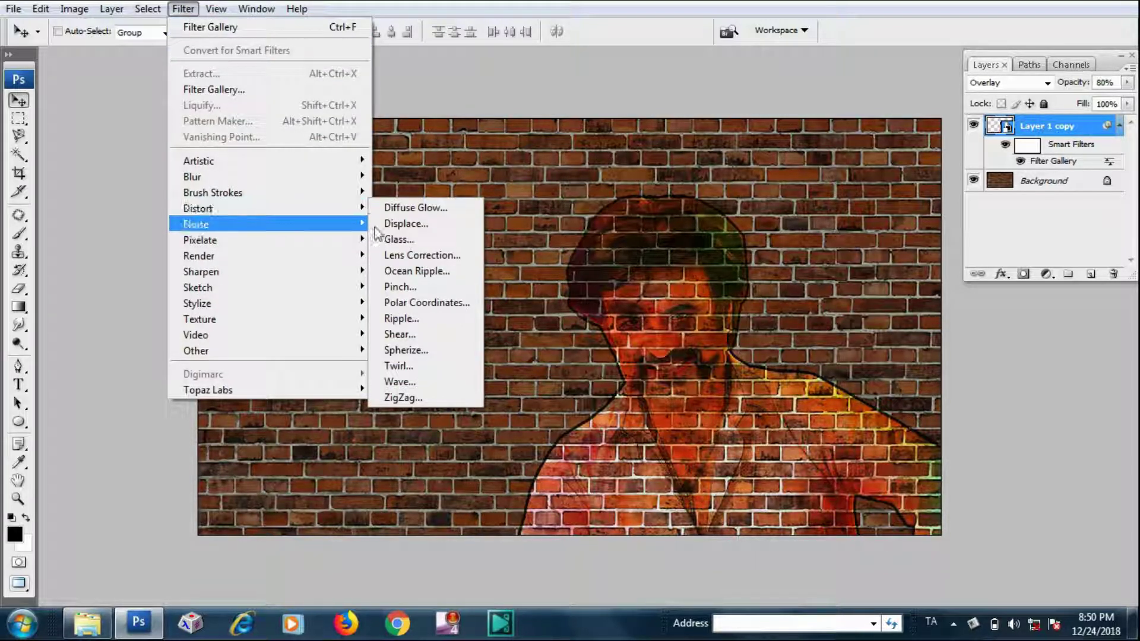
left_click(422, 225)
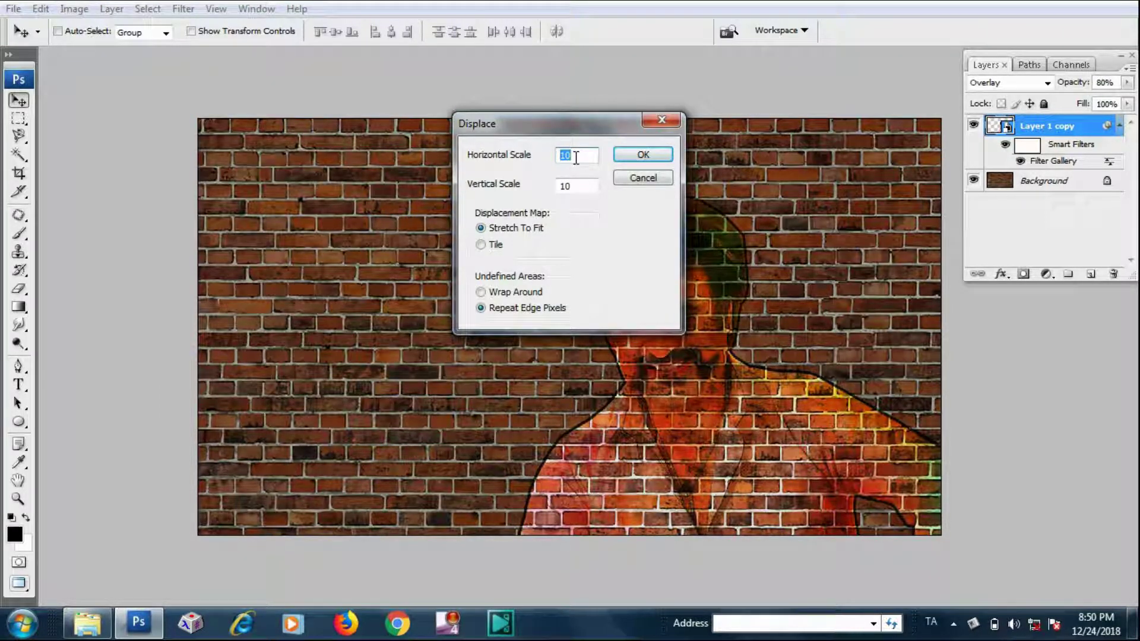
key("Tab")
type("5")
left_click(658, 154)
left_click_drag(348, 102, 350, 168)
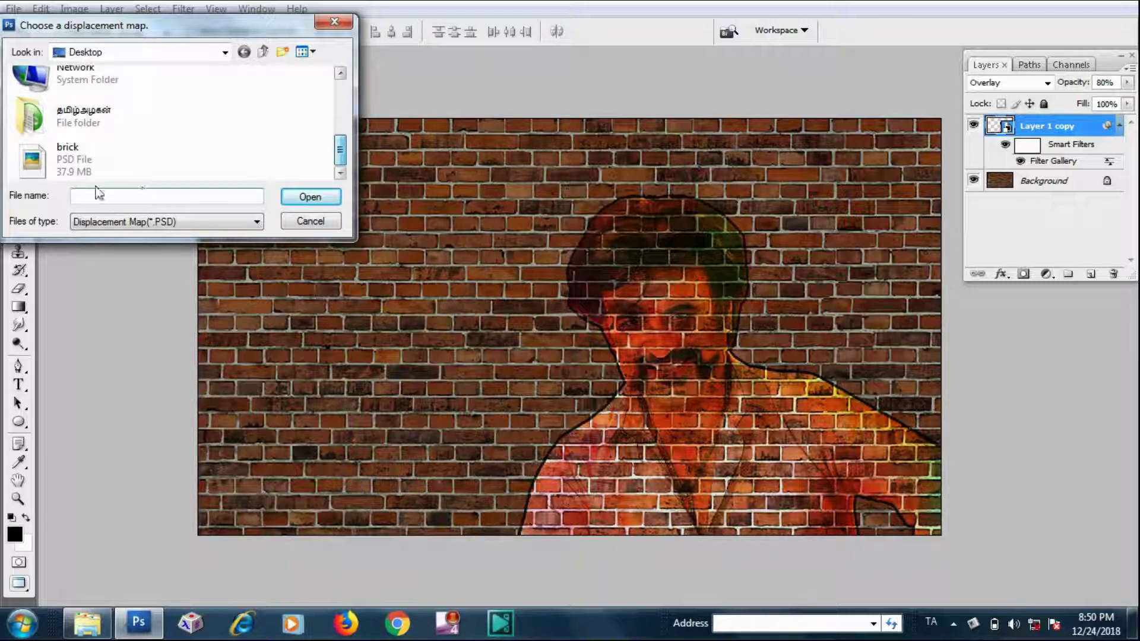
left_click(64, 158)
left_click(313, 201)
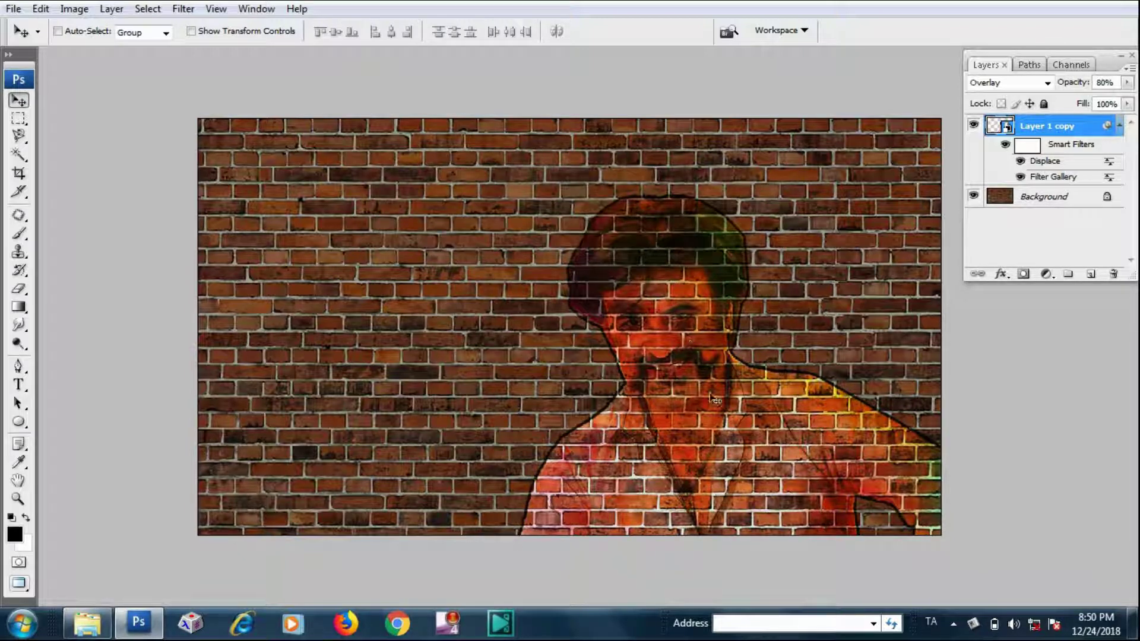
- Duplicate the displaced cut-out layer and set the duplicate's blend mode to Soft Light
scroll(697, 303, "up", 2)
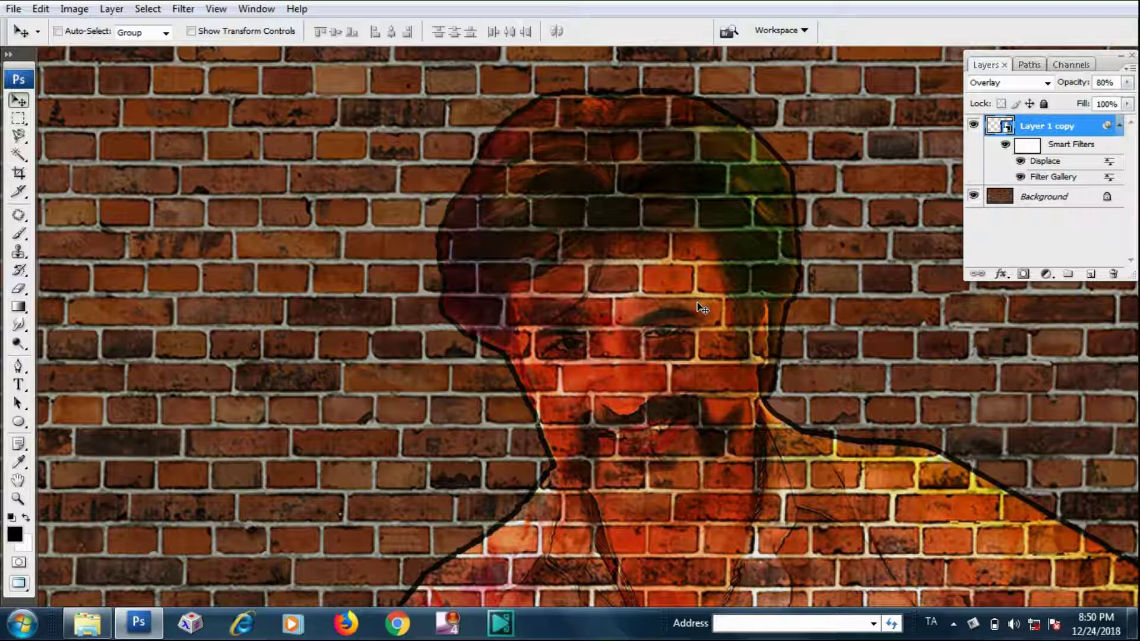
scroll(699, 306, "down", 2)
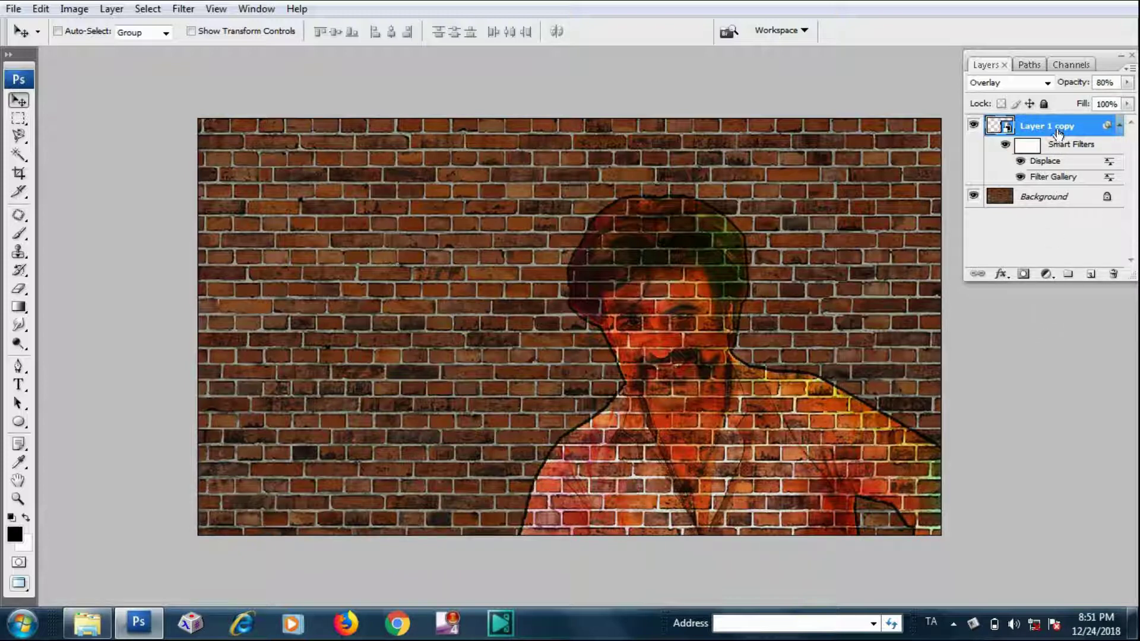
left_click_drag(1058, 134, 1088, 272)
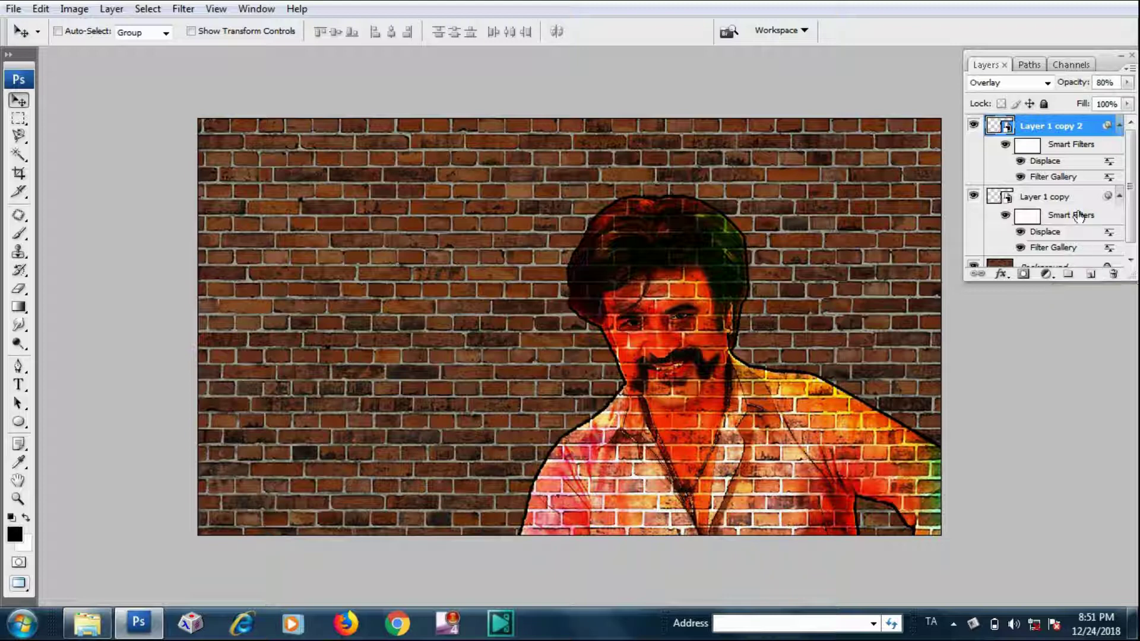
left_click(1028, 85)
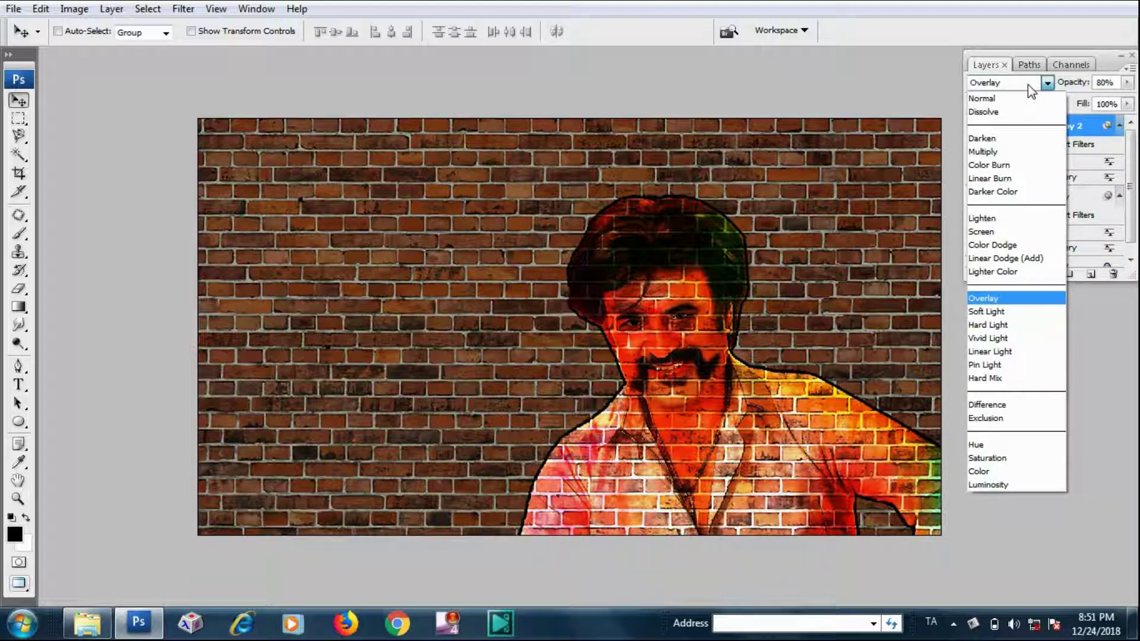
left_click(982, 311)
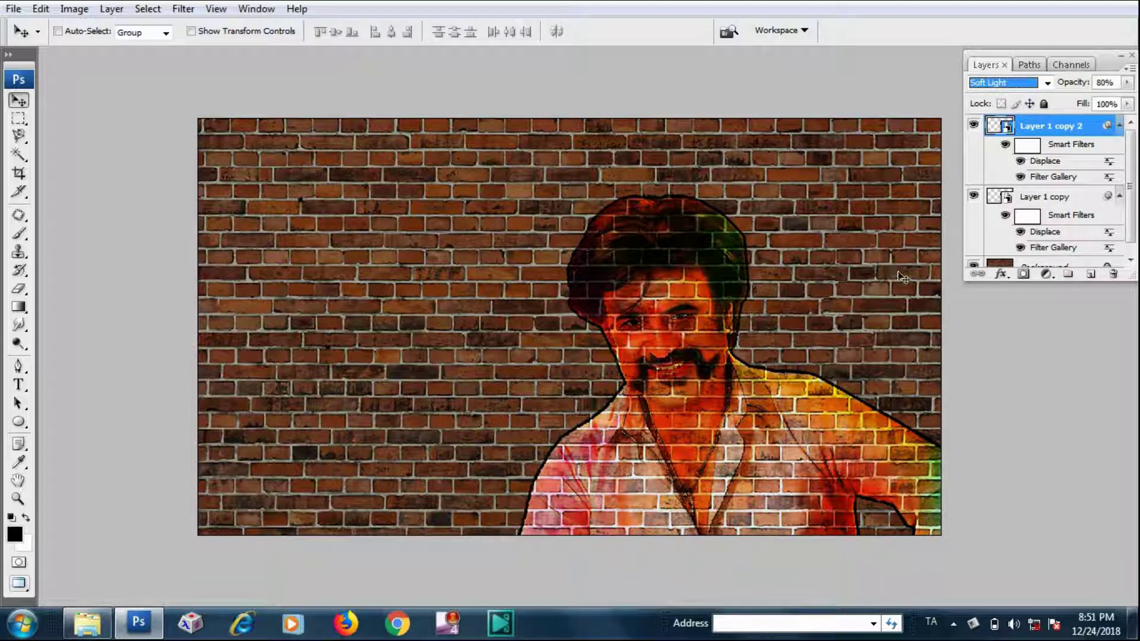
- Stamp all visible layers into a new merged layer above the two cut-out layers
scroll(663, 286, "up", 2)
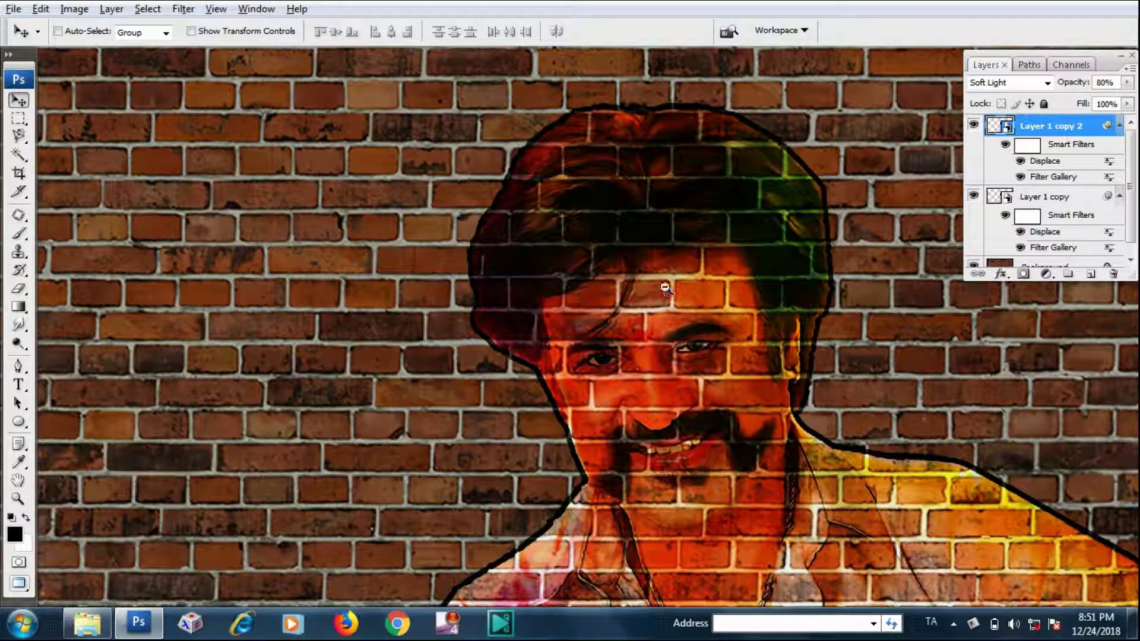
left_click(665, 287, "alt")
left_click(665, 287, "alt")
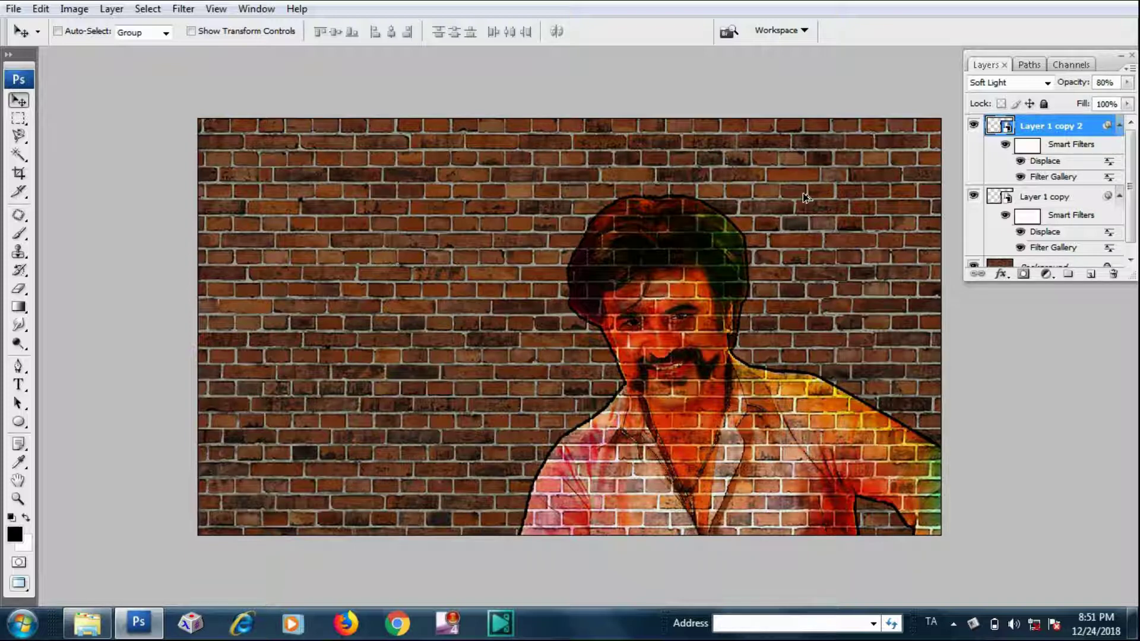
key("ctrl+shift+alt+e")
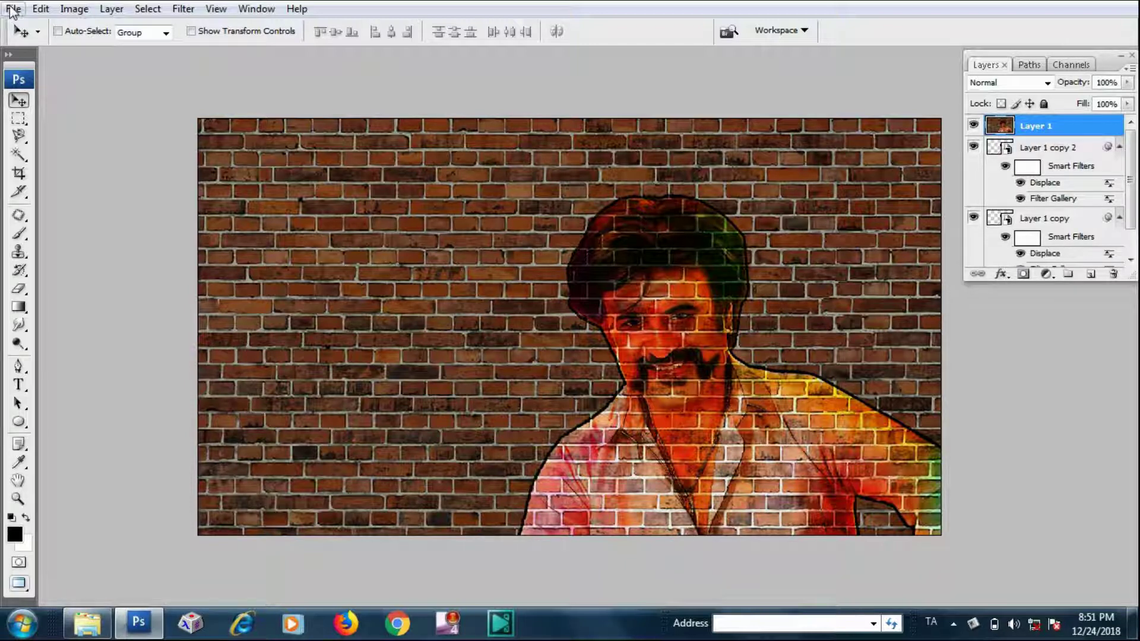
- Apply a Perspective transform to the merged layer, flaring its right edge vertically to a height of about 141.6%
left_click(49, 9)
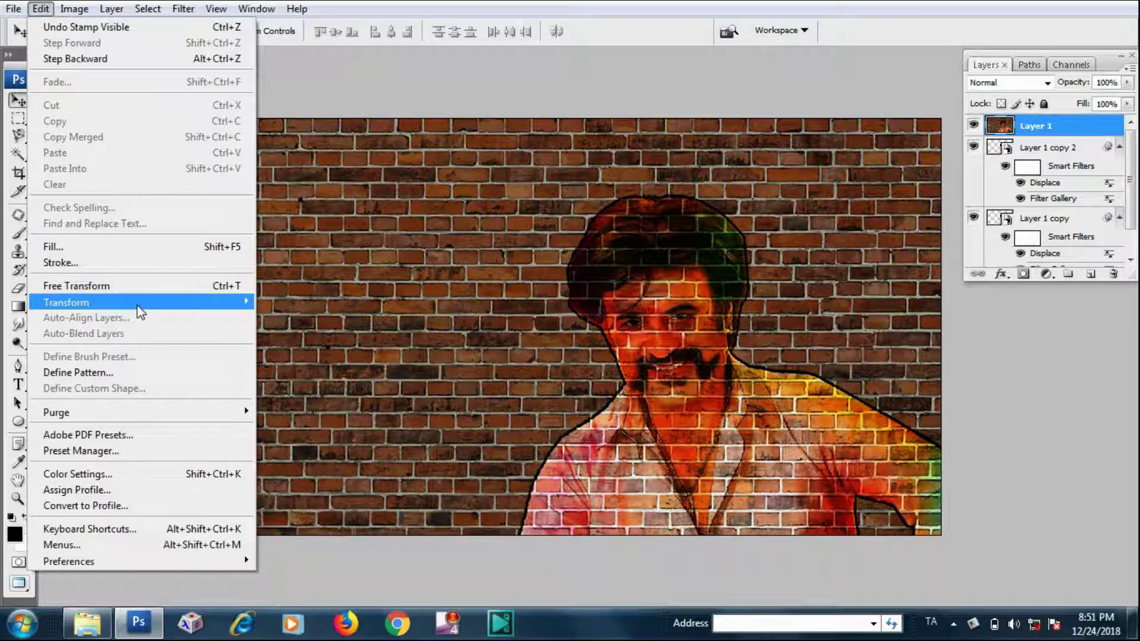
mouse_move(137, 303)
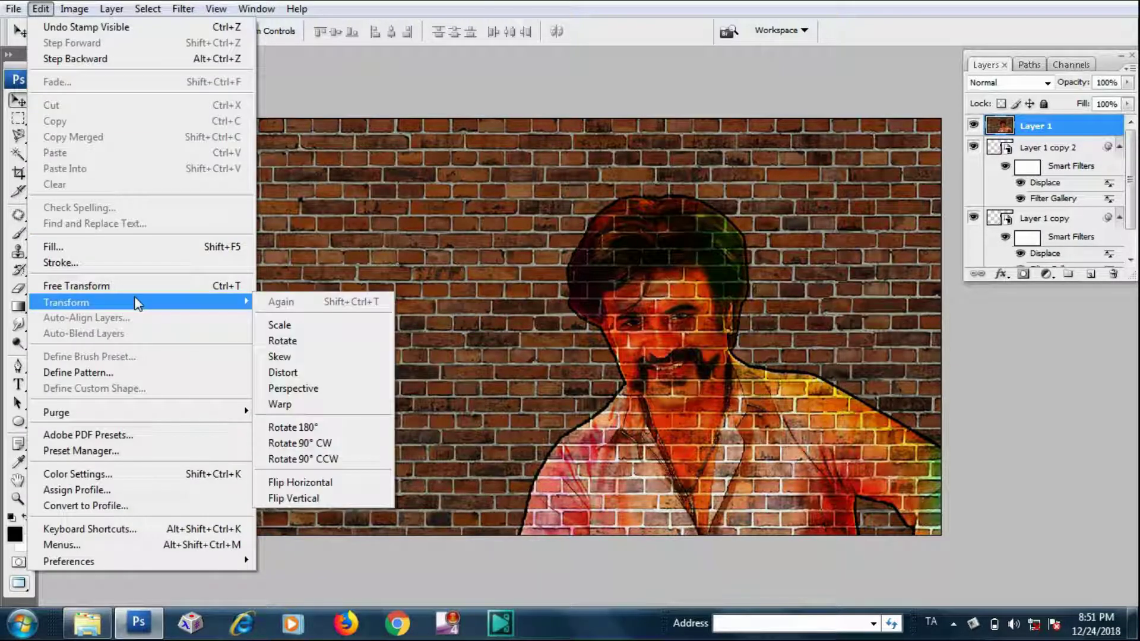
left_click(303, 388)
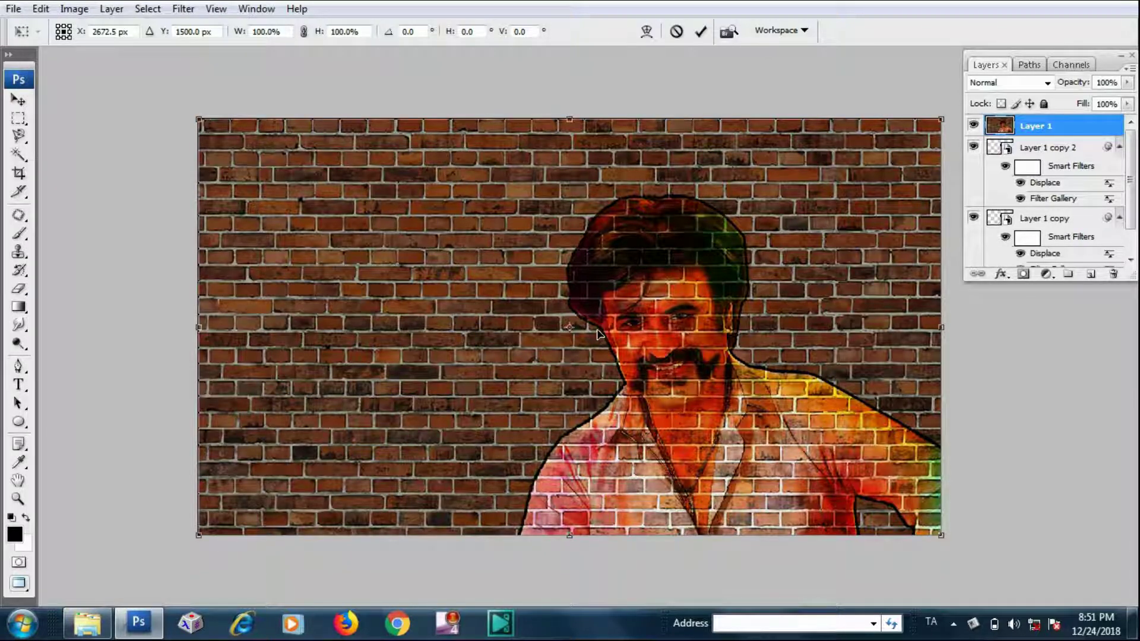
scroll(612, 330, "down", 1)
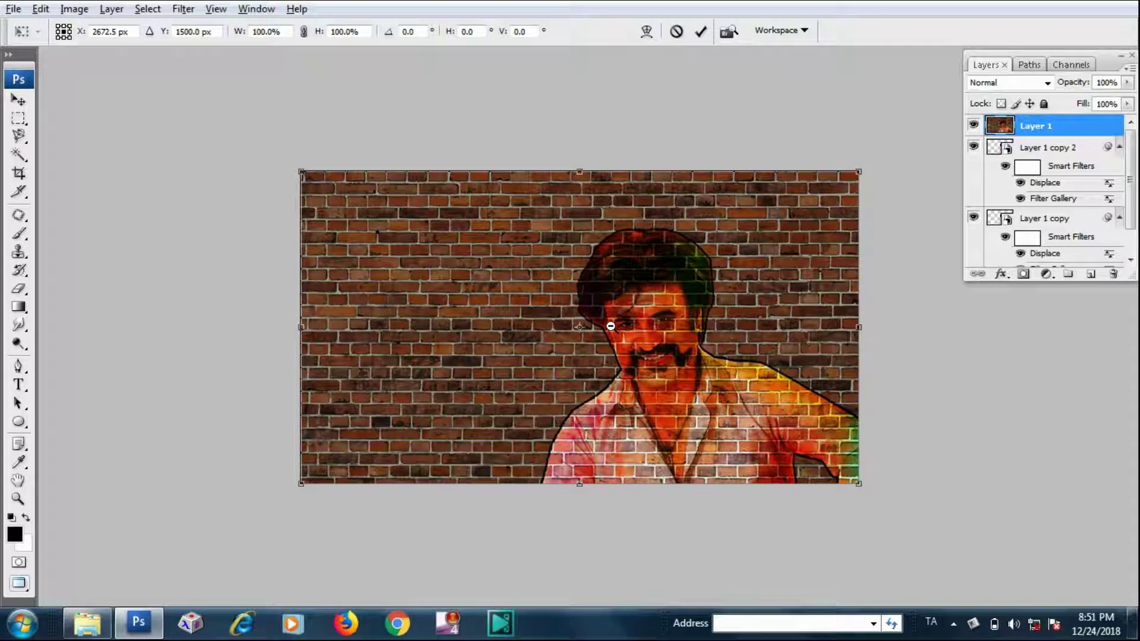
left_click_drag(692, 364, 629, 347)
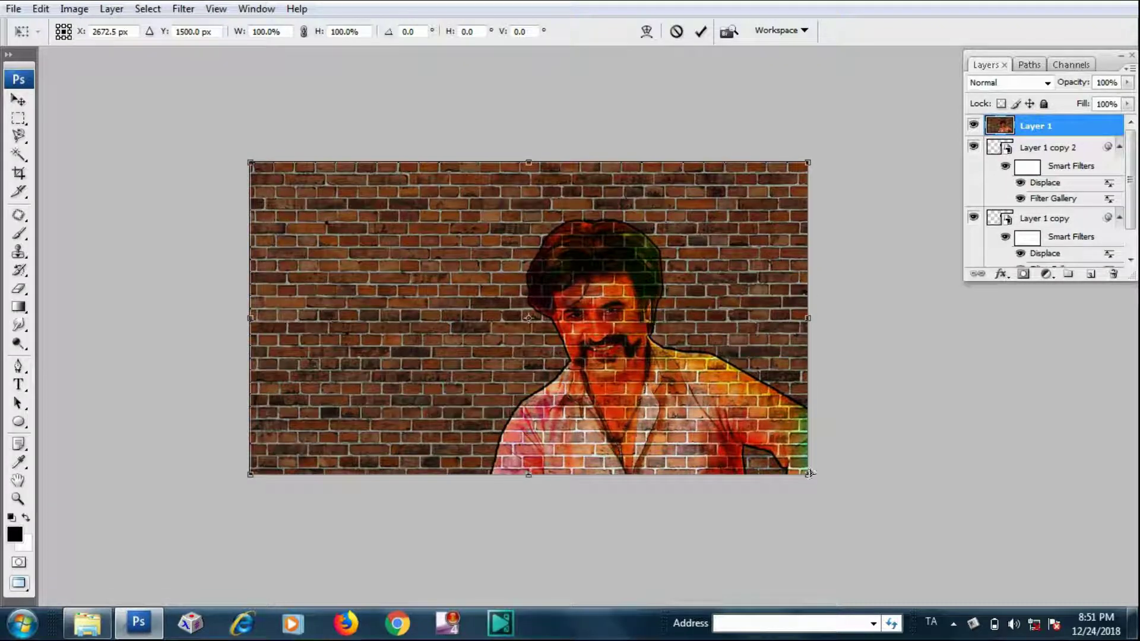
left_click_drag(809, 477, 825, 507)
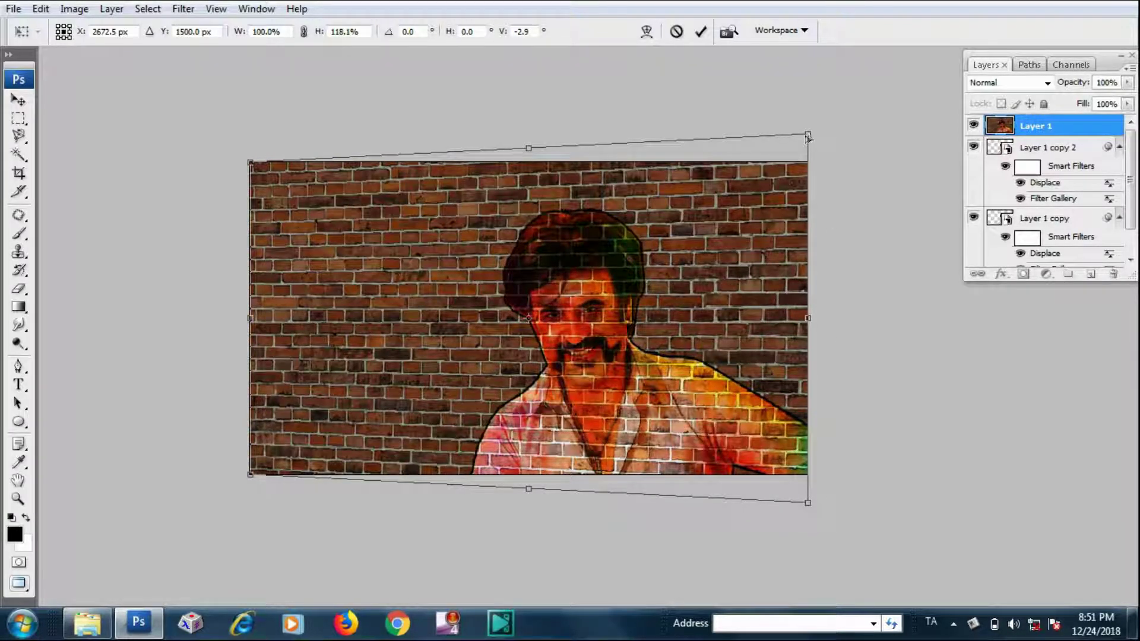
left_click_drag(808, 136, 822, 92)
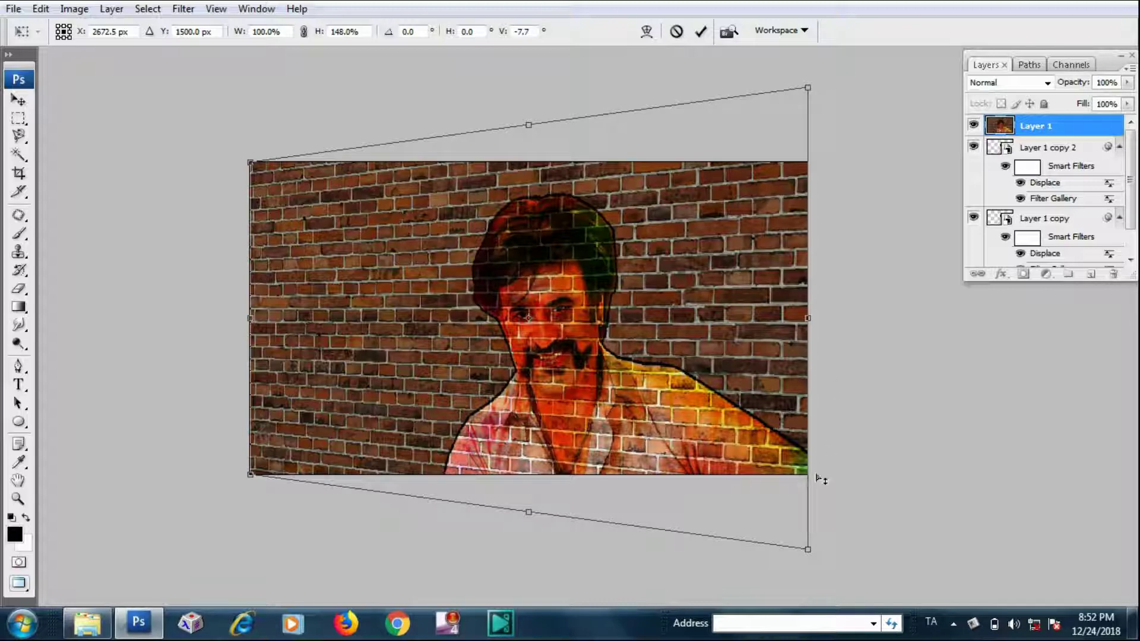
left_click_drag(809, 552, 811, 544)
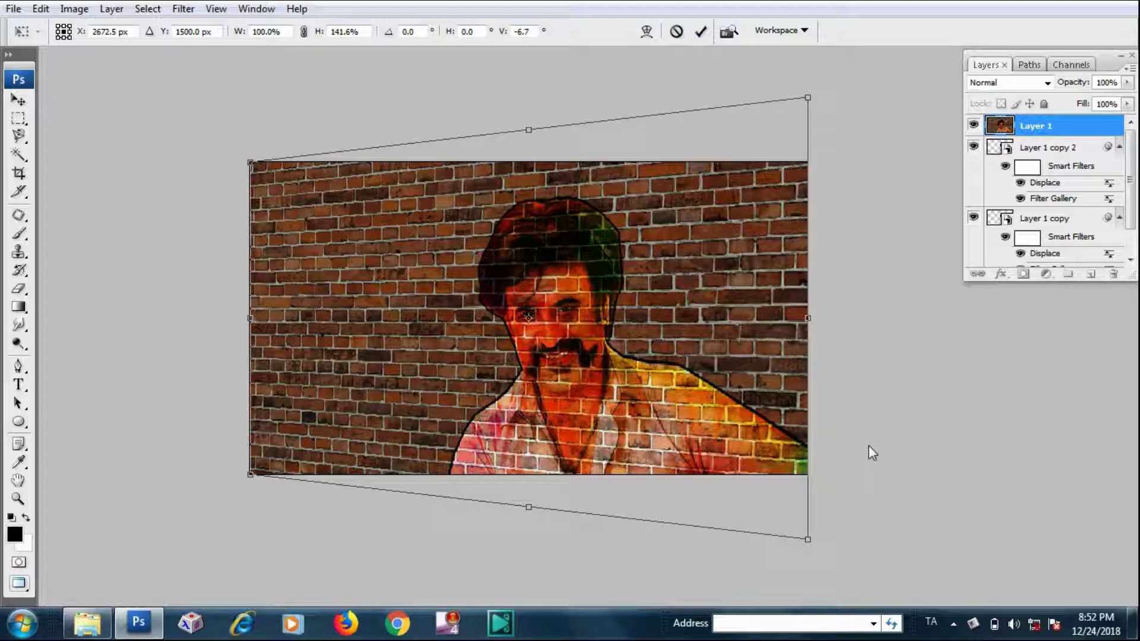
key("Return")
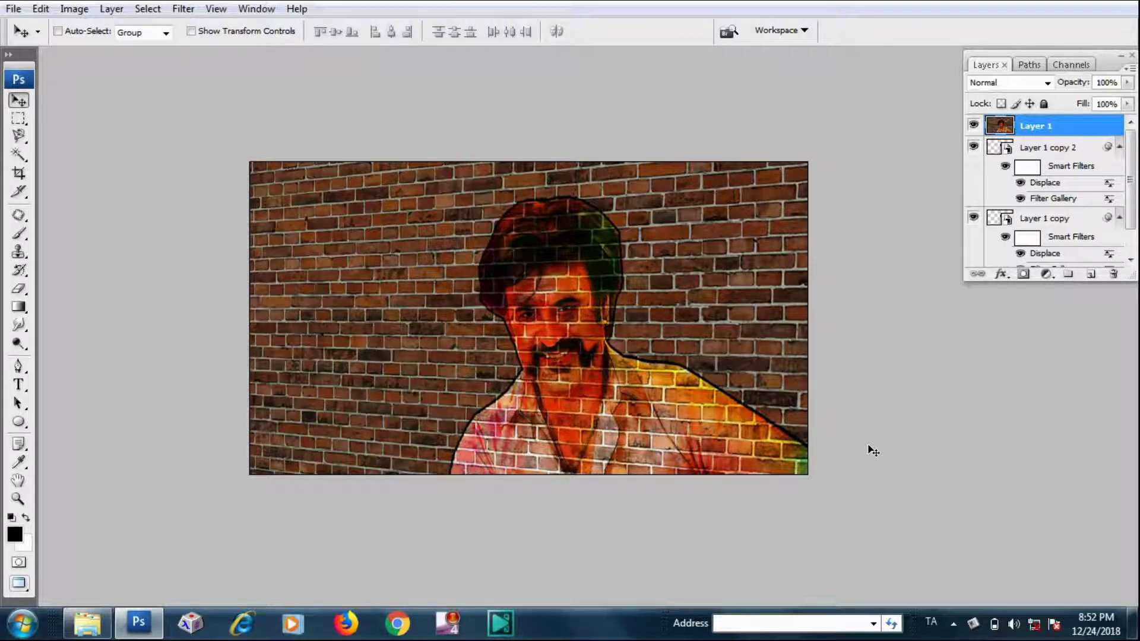
- Add a new layer above the merged layer and load the FadetoLight_CC preset for the Gradient tool
left_click(1091, 275)
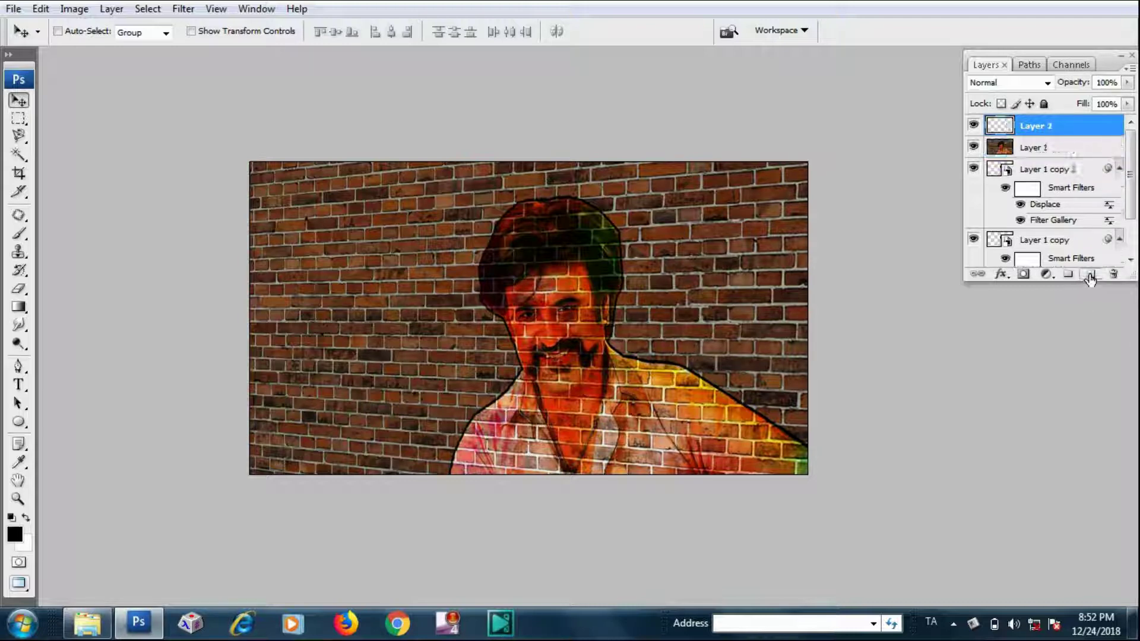
left_click(19, 308)
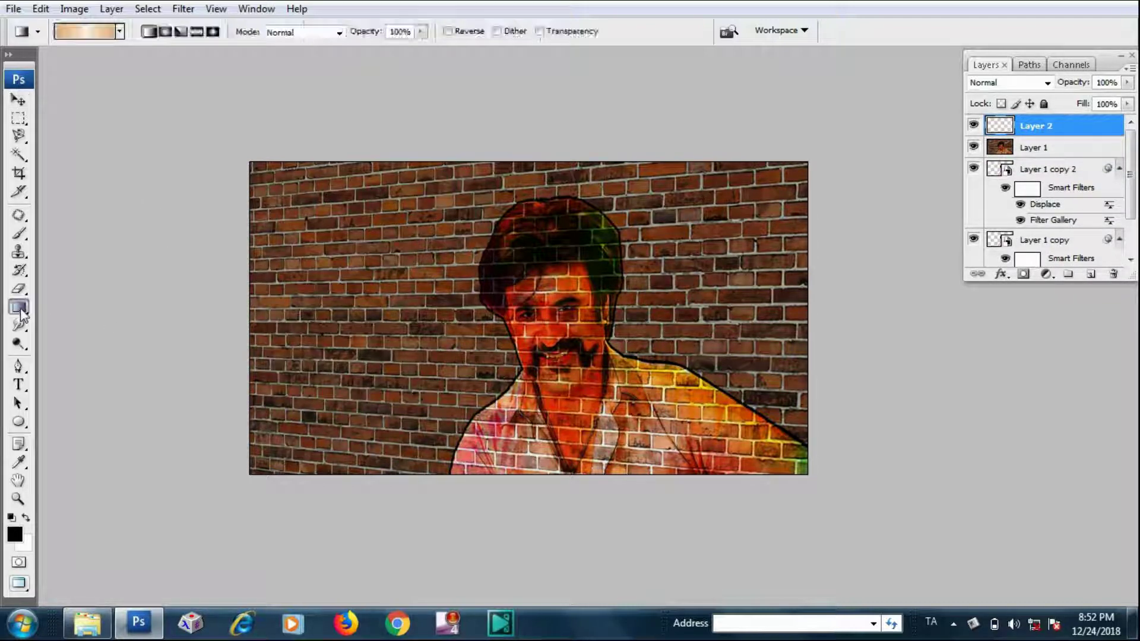
left_click(113, 33)
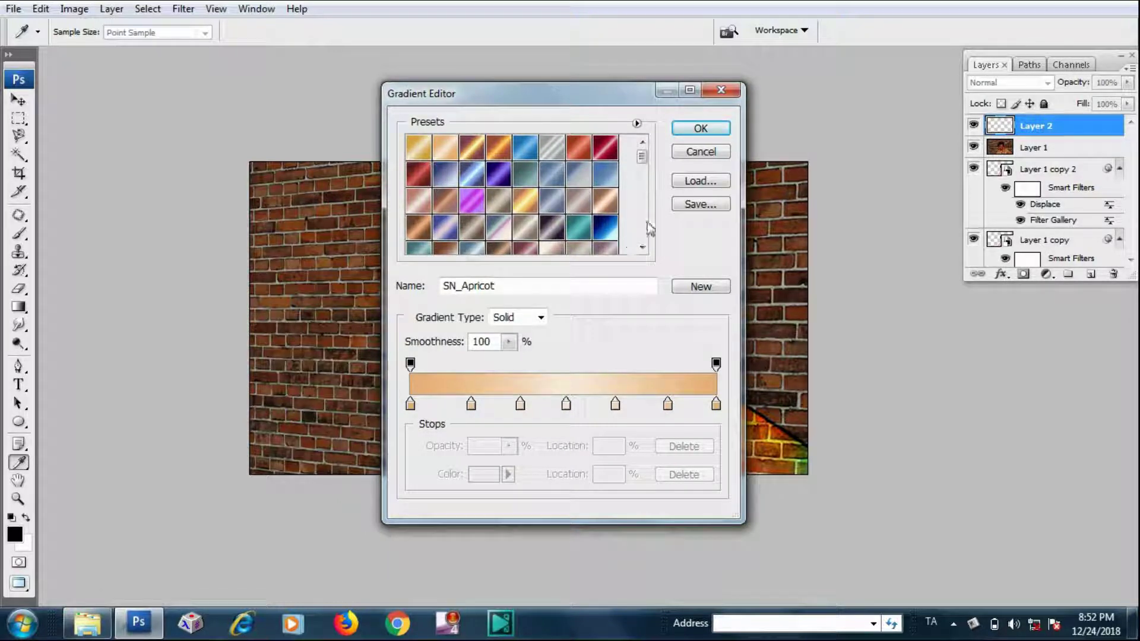
left_click_drag(641, 161, 641, 175)
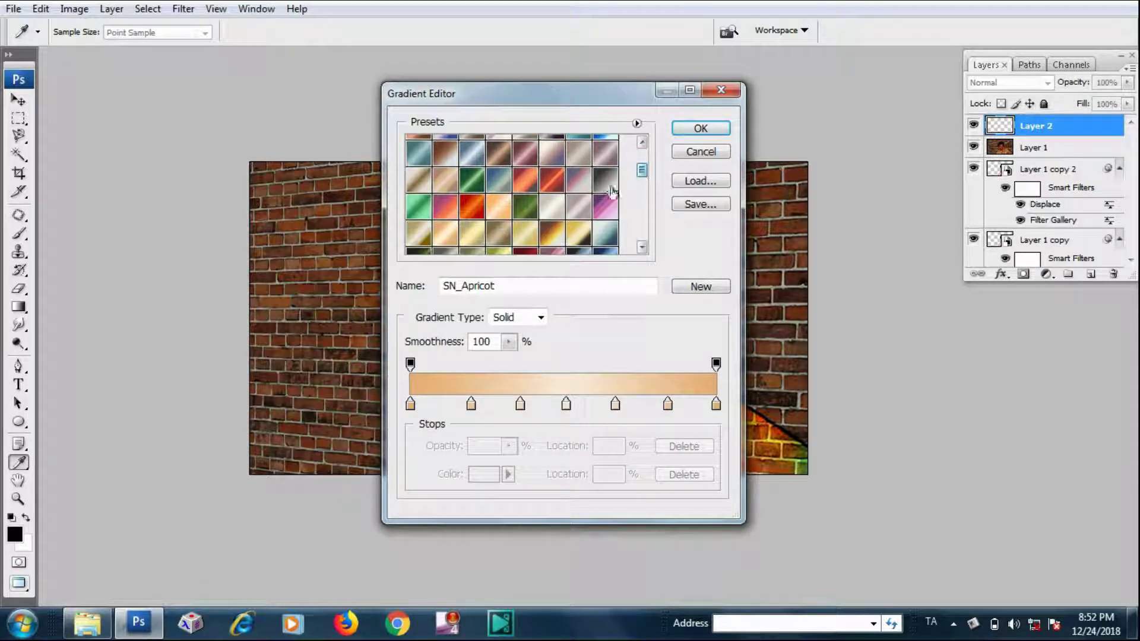
left_click(605, 183)
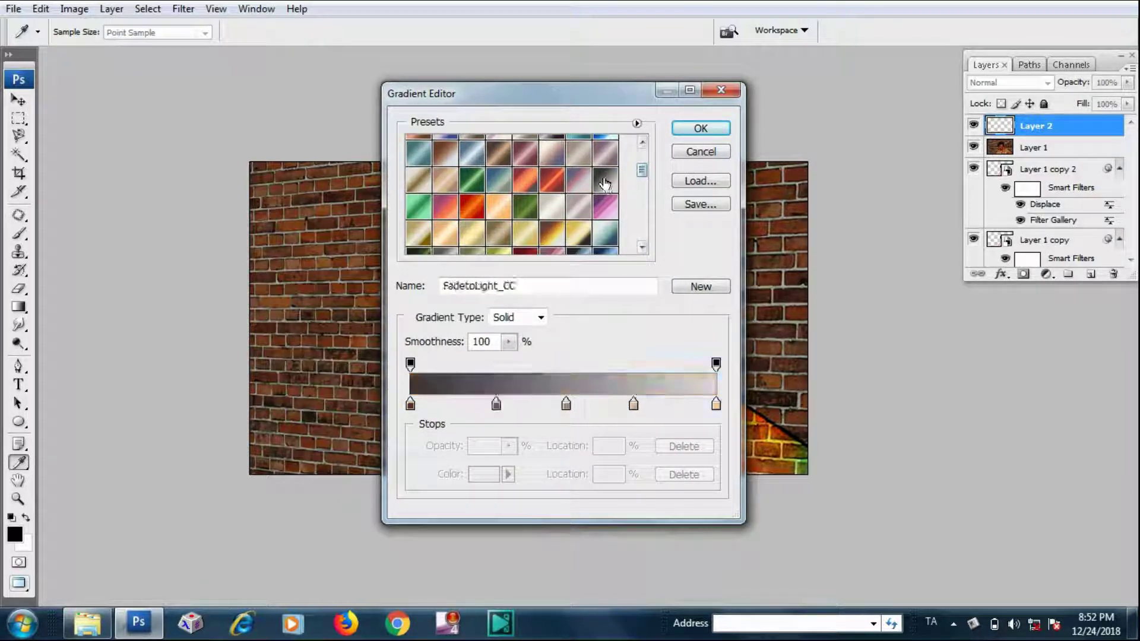
- Delete the three middle colour stops from the gradient, leaving only the two end stops
left_click(496, 404)
left_click(682, 475)
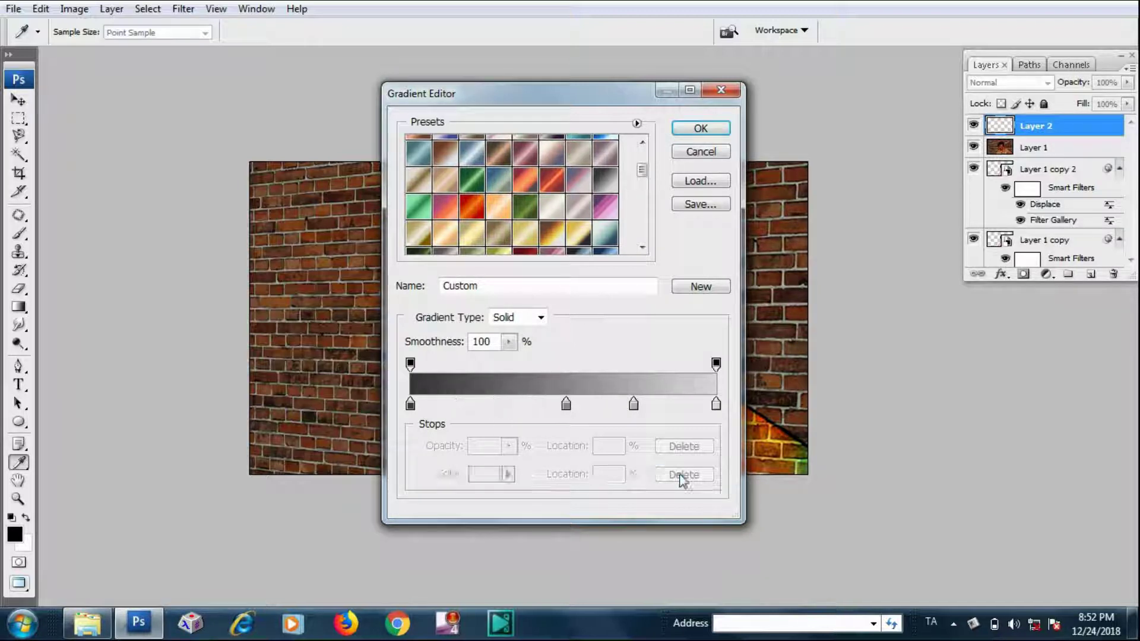
left_click(566, 405)
left_click(659, 475)
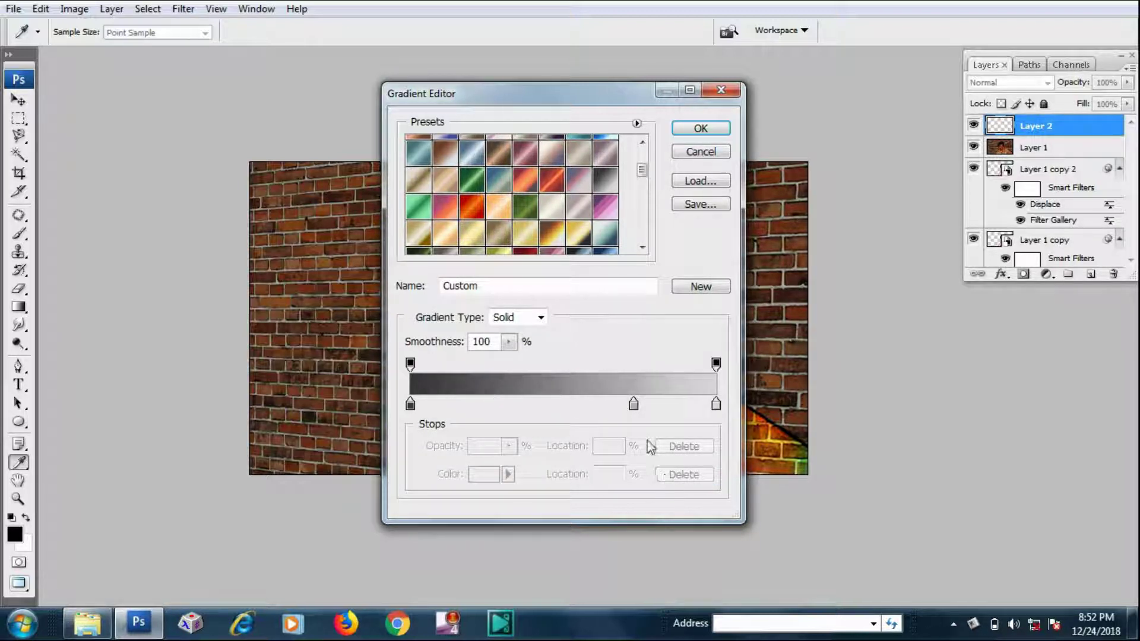
left_click(634, 406)
left_click(683, 475)
- Set the gradient's light end stop to white at 99% location and shift the midpoint slightly toward the dark end
mouse_move(716, 404)
left_mouse_down()
mouse_move(612, 414)
mouse_move(714, 407)
left_mouse_up()
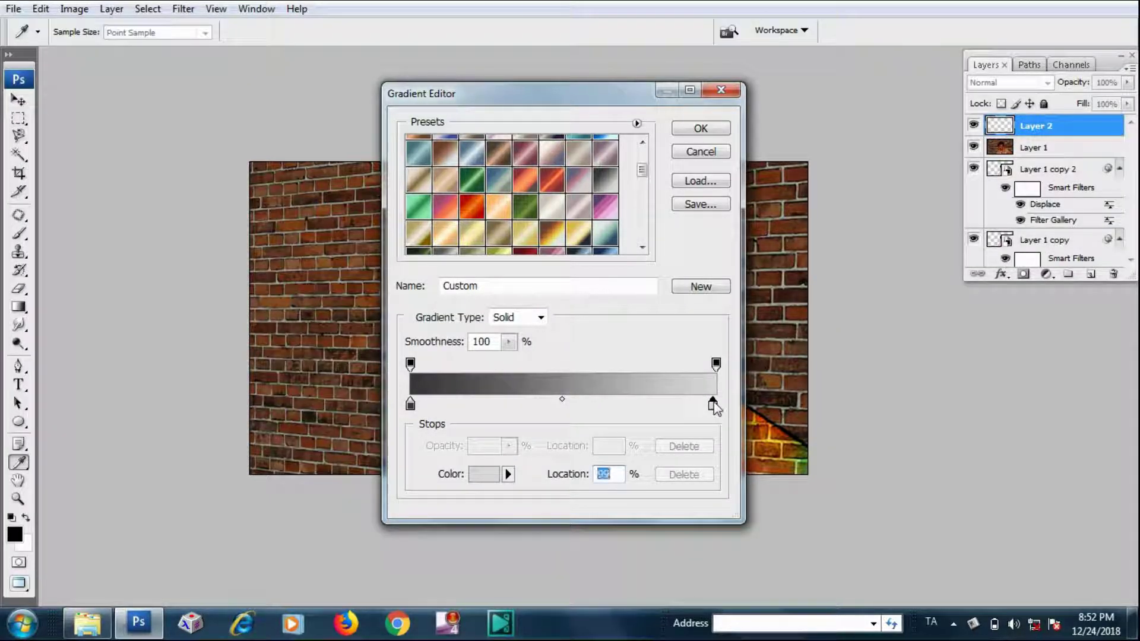
double_click(713, 405)
left_click_drag(726, 171, 724, 140)
left_click(1106, 129)
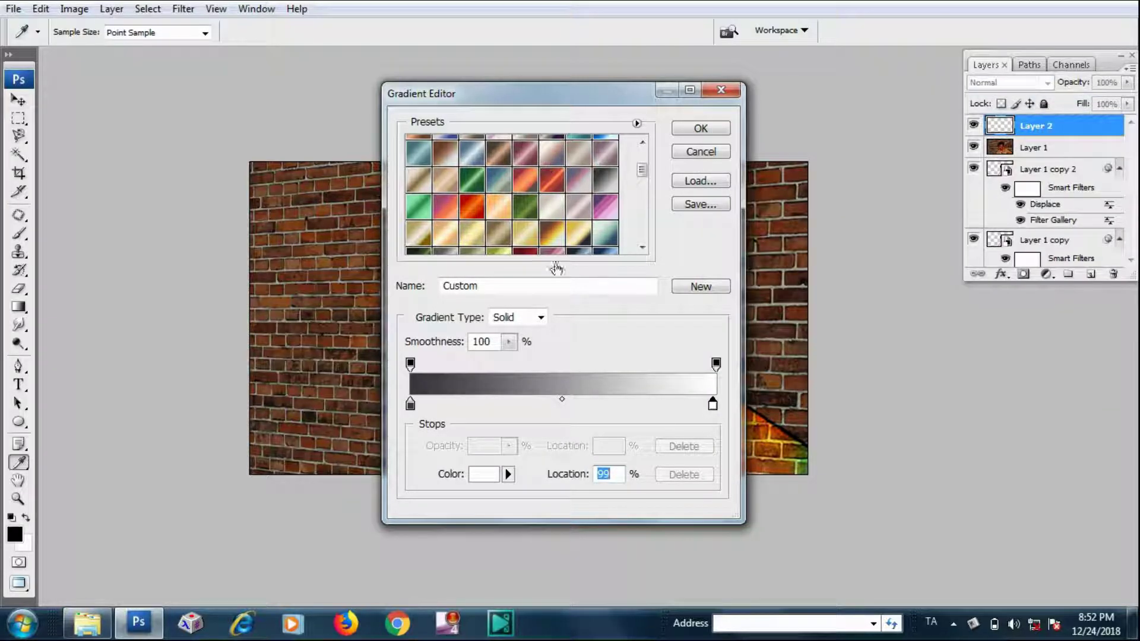
left_click_drag(561, 400, 553, 401)
- Set the gradient's dark end stop to colour 808080 and accept the custom gradient
double_click(410, 405)
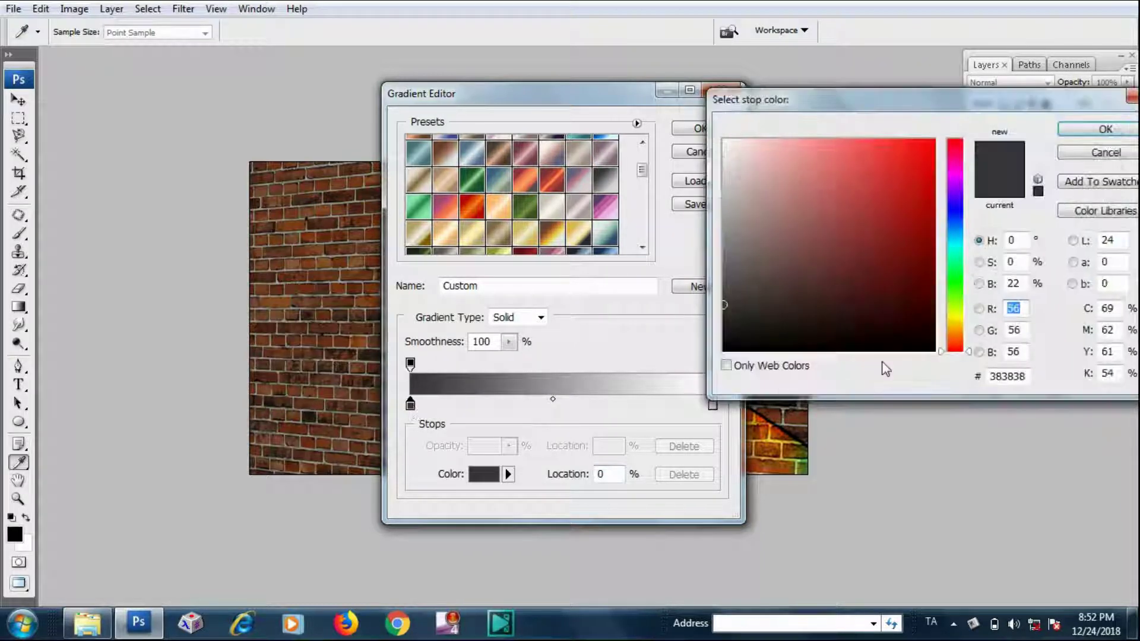
left_click(1026, 378)
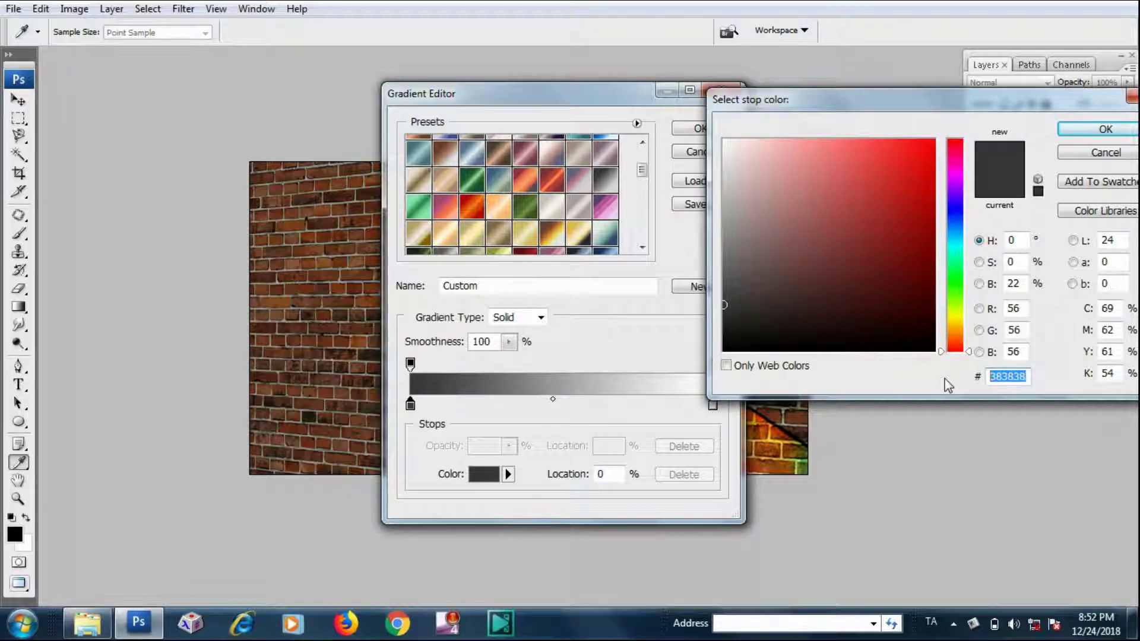
type("898")
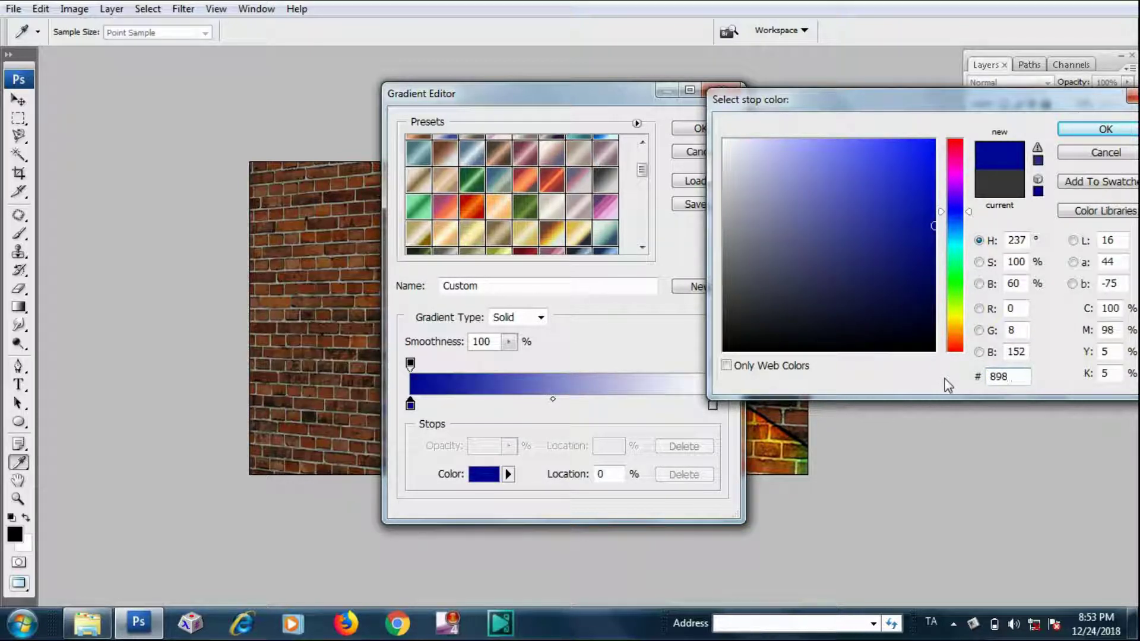
key("BackSpace")
key("BackSpace")
key("BackSpace")
type("80")
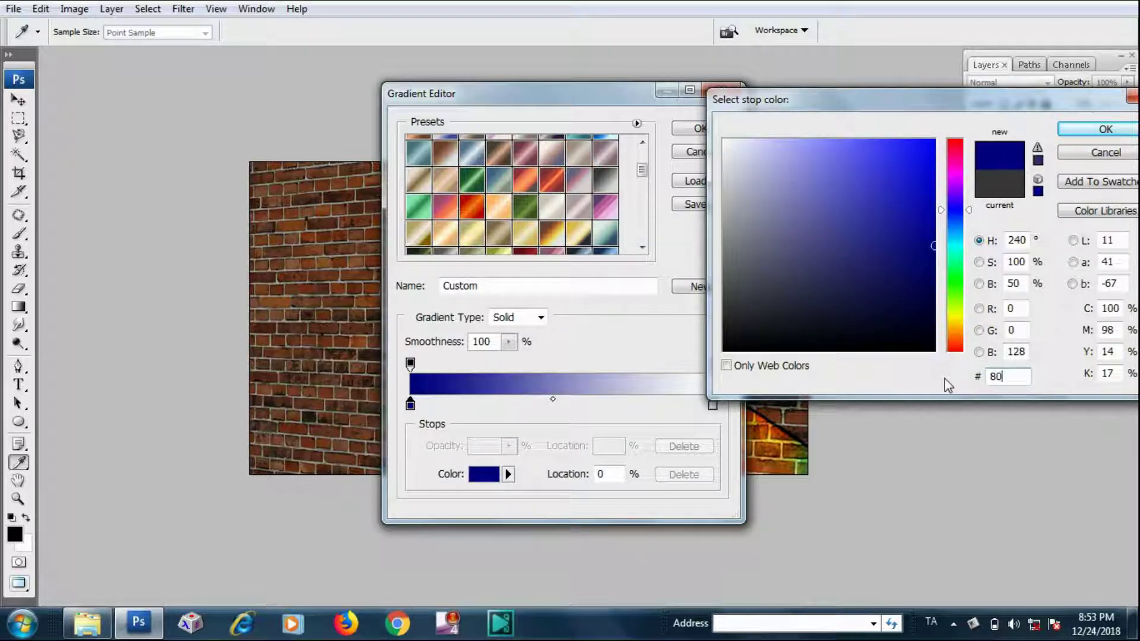
type("80")
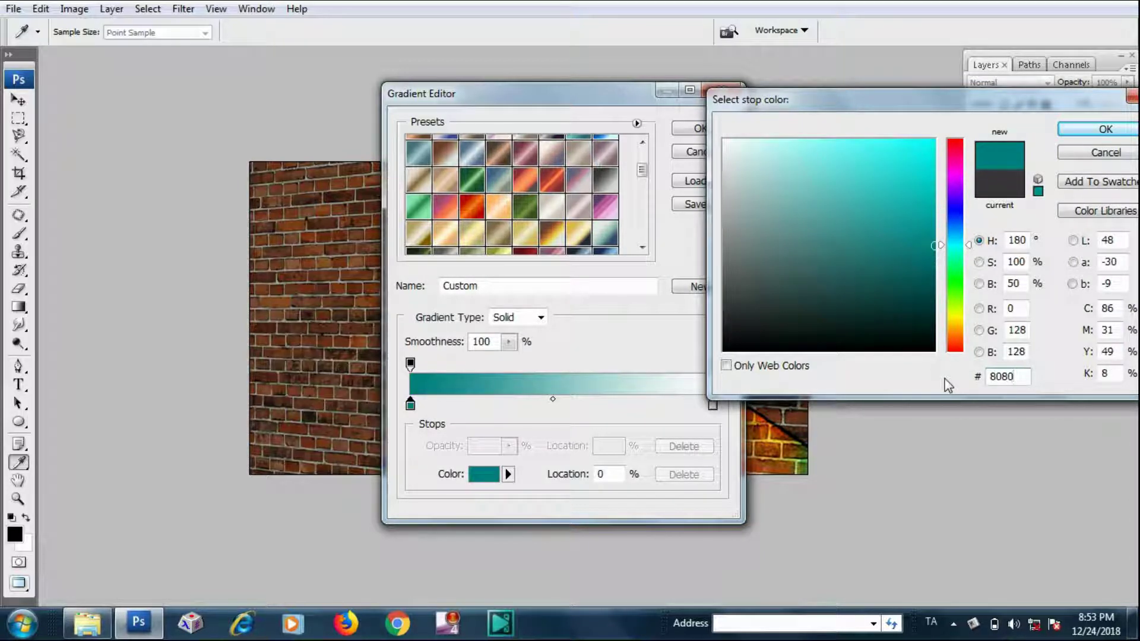
type("80")
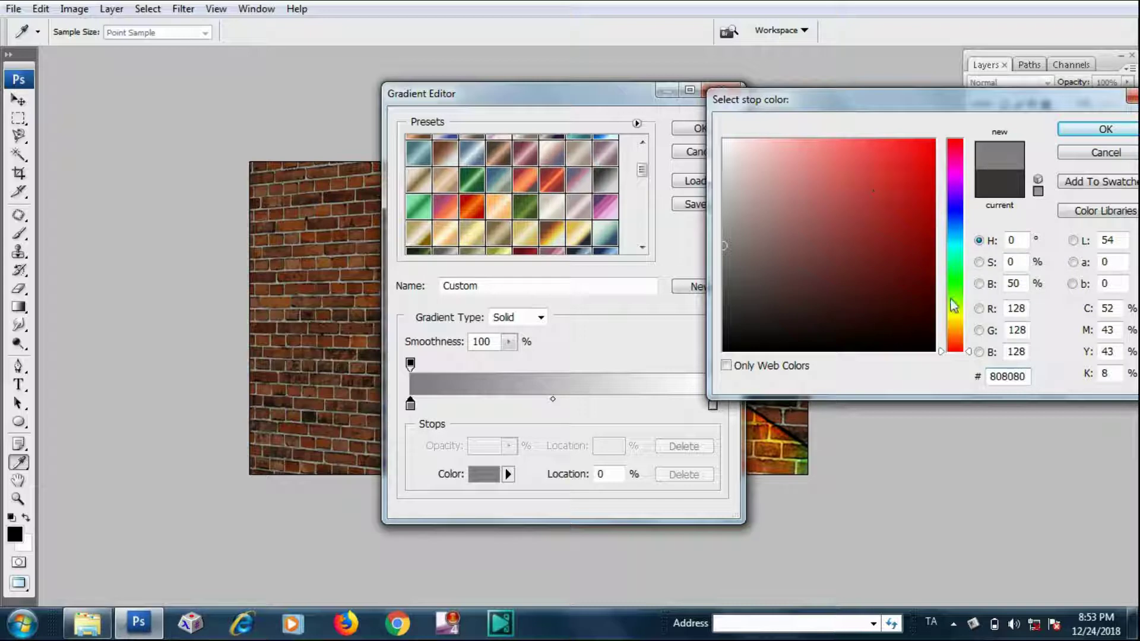
left_click(1105, 130)
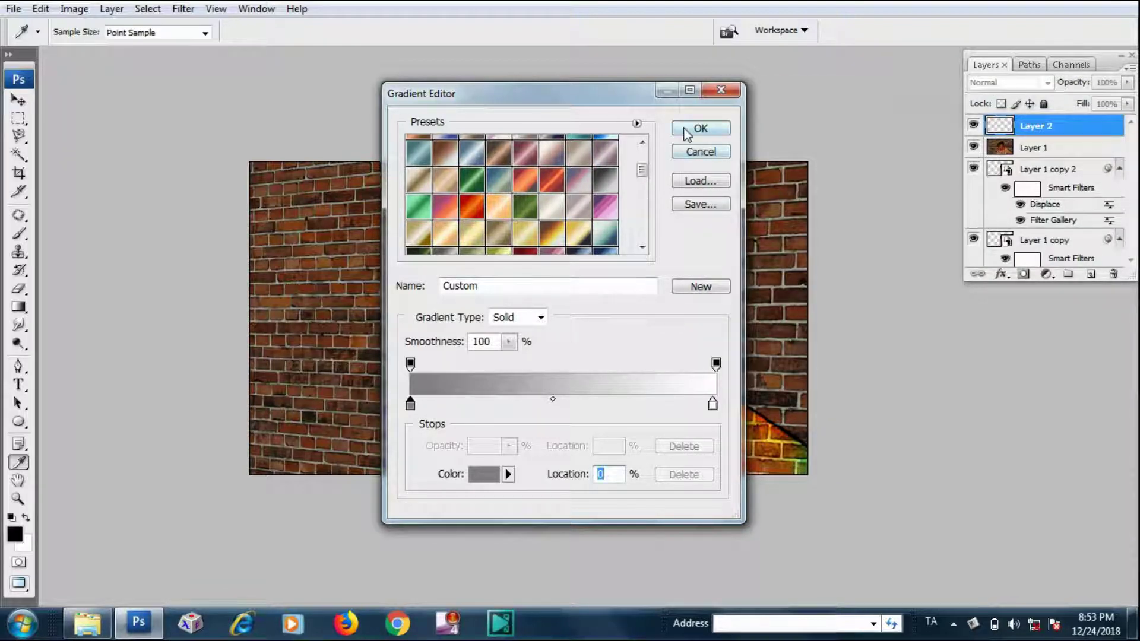
left_click(687, 131)
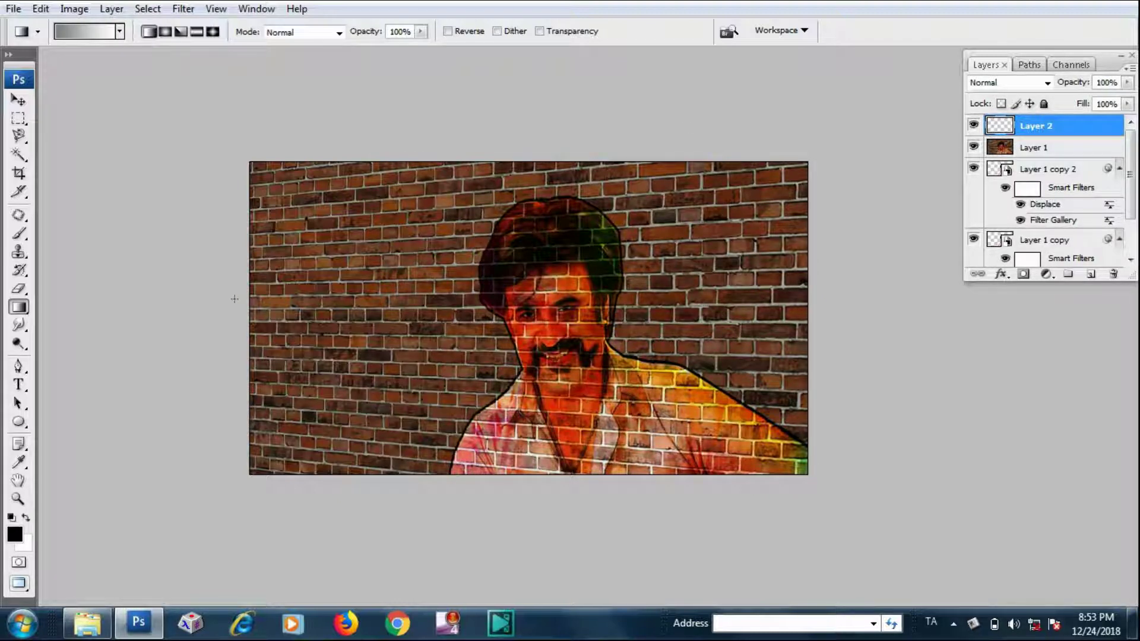
- Draw a horizontal grey-to-white gradient from the canvas's left edge to about 40% of its width and set the layer's blend mode to Linear Burn
left_click_drag(235, 306, 473, 306)
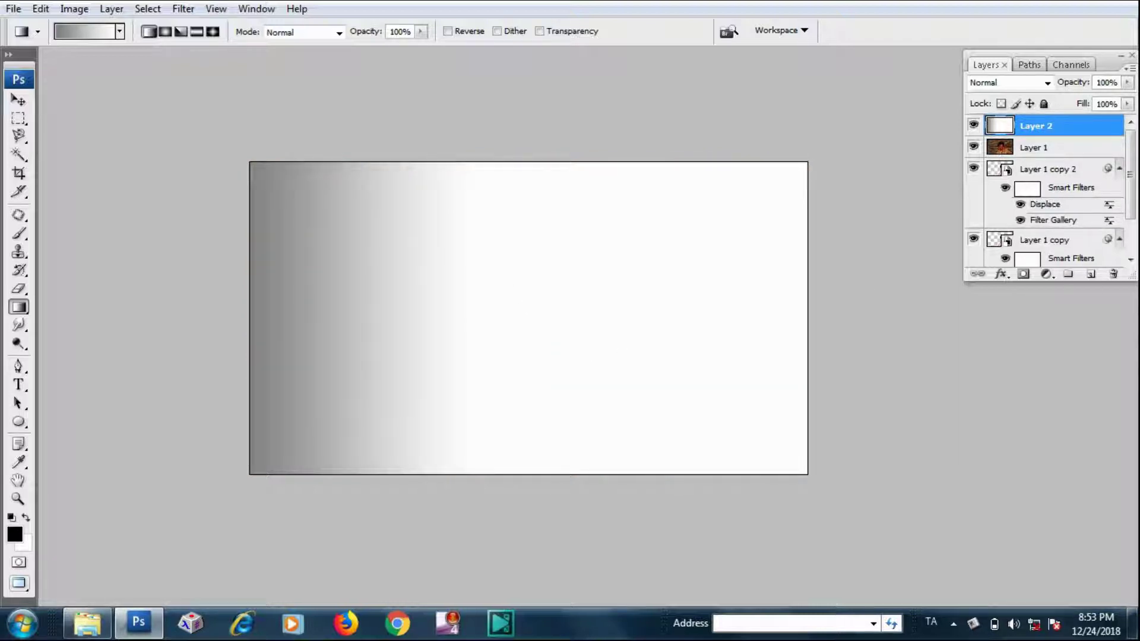
left_click(985, 83)
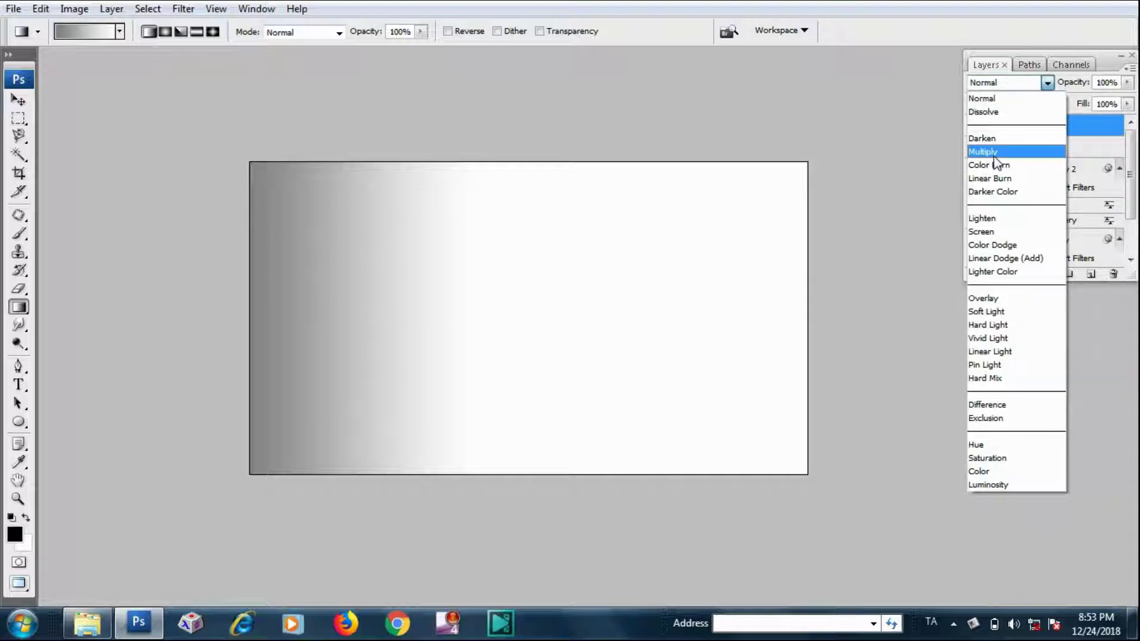
left_click(999, 177)
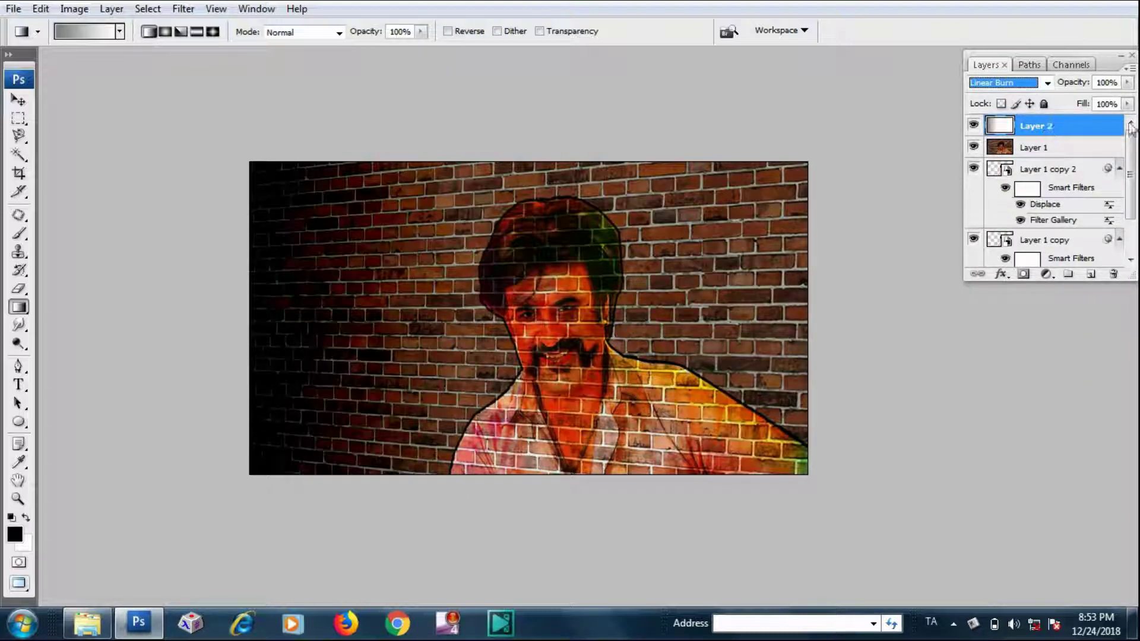
- Lower the gradient layer's opacity to 49%
left_click(1127, 83)
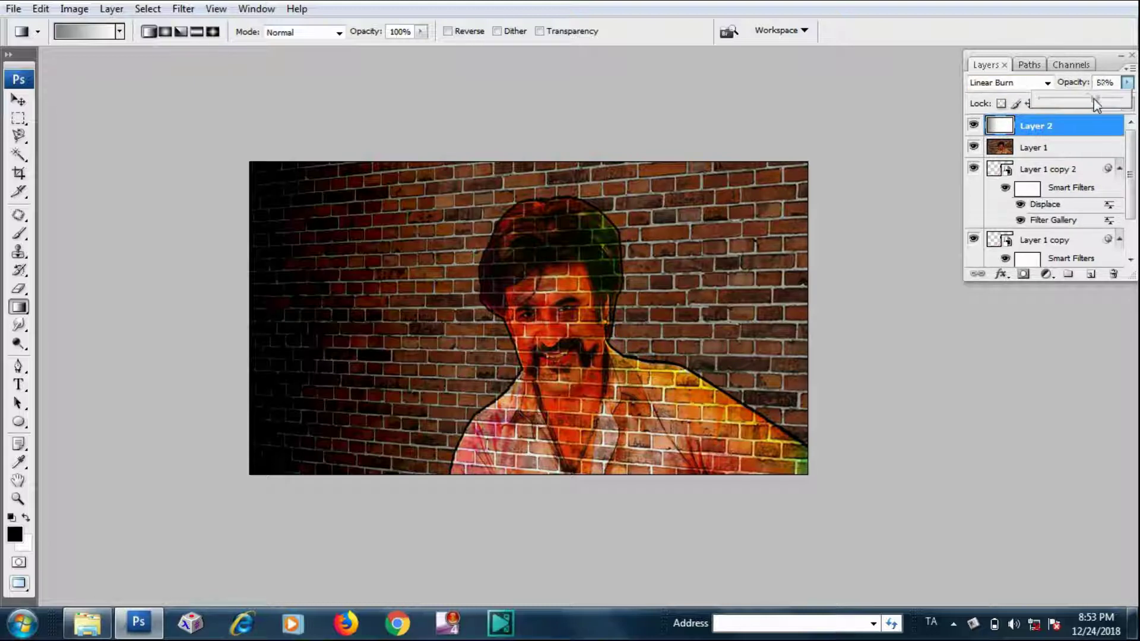
left_click_drag(1094, 99, 1088, 98)
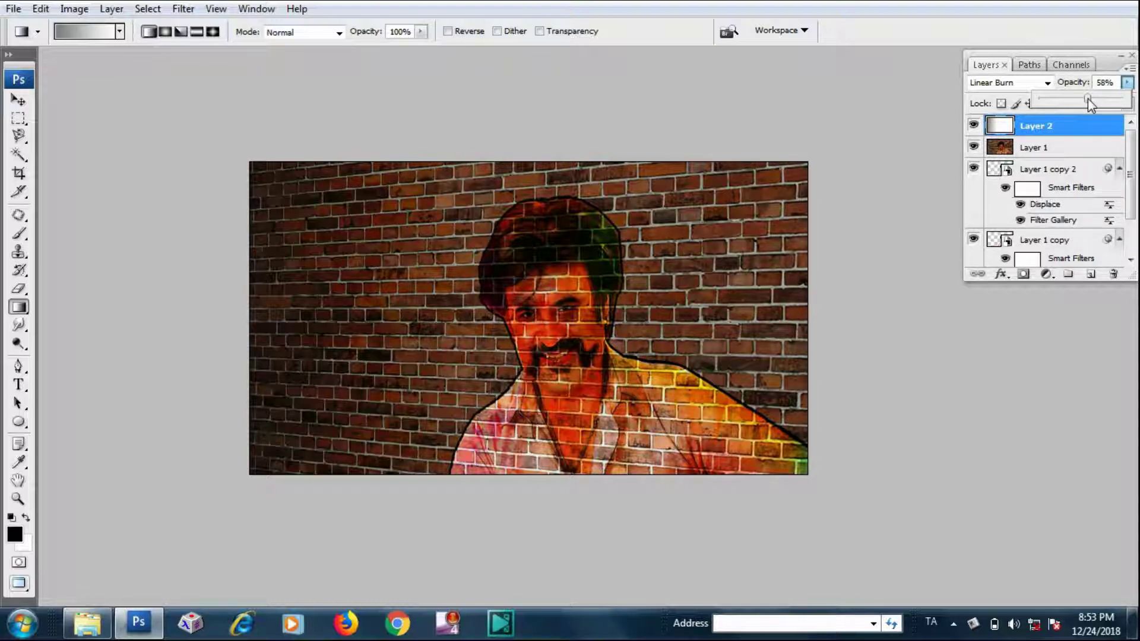
left_click_drag(1088, 98, 1085, 98)
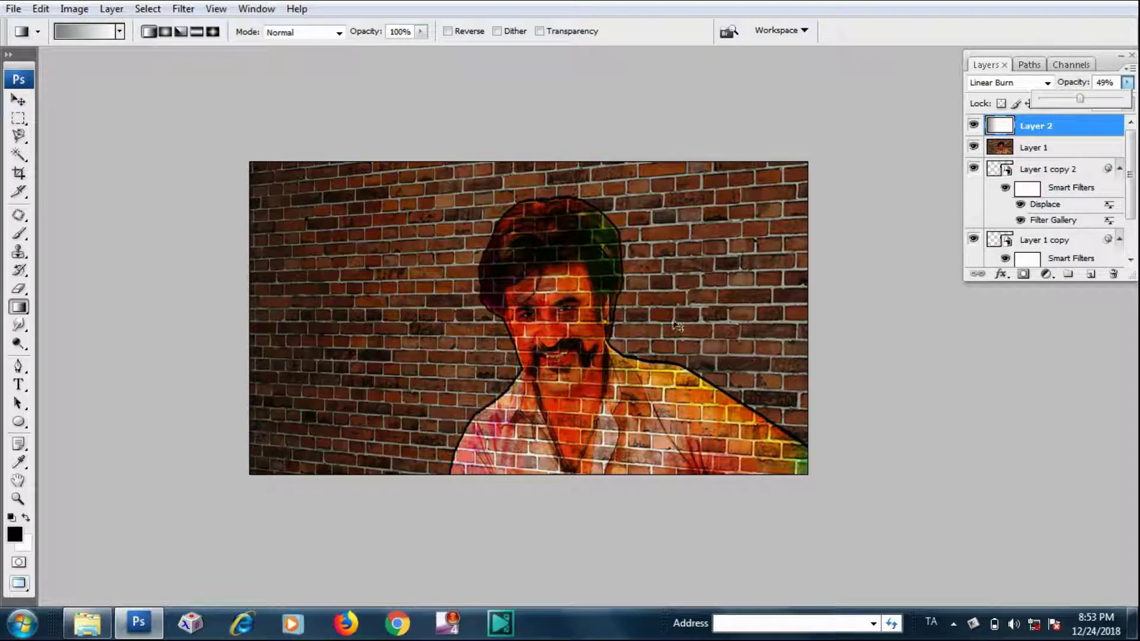
left_click(569, 267, "ctrl")
left_click(569, 268, "ctrl")
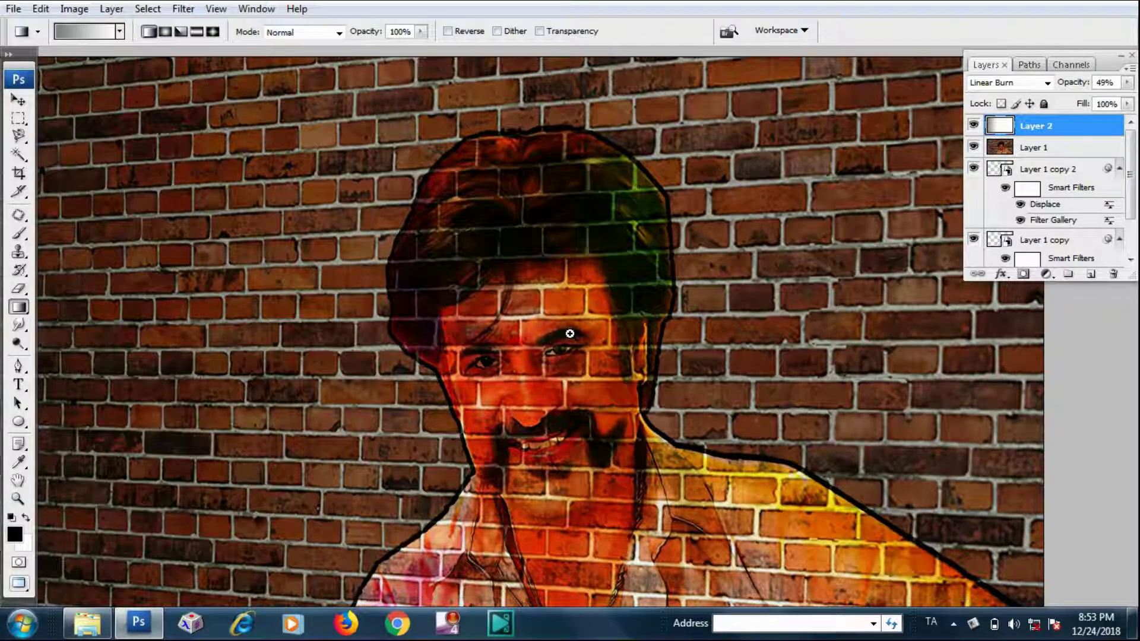
left_click(569, 333, "ctrl")
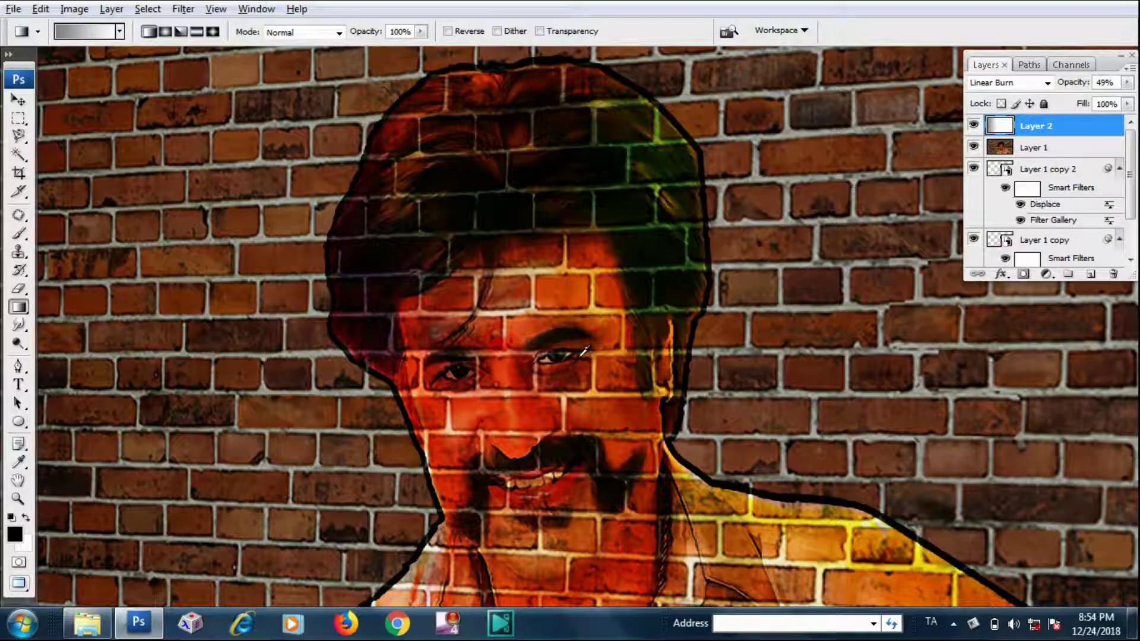
left_click(558, 334, "ctrl+alt")
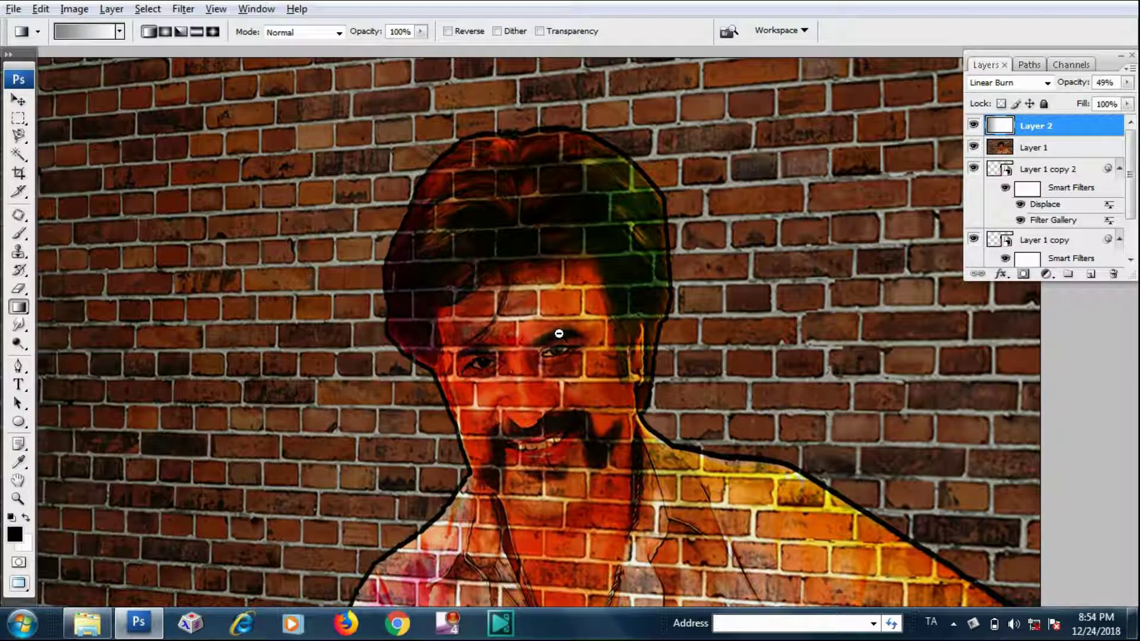
- Save the finished artwork to the Desktop as a JPEG copy named Brick wall background.jpg, at maximum quality 12 in progressive format
left_click(558, 334, "ctrl+alt")
left_click(558, 333, "ctrl+alt")
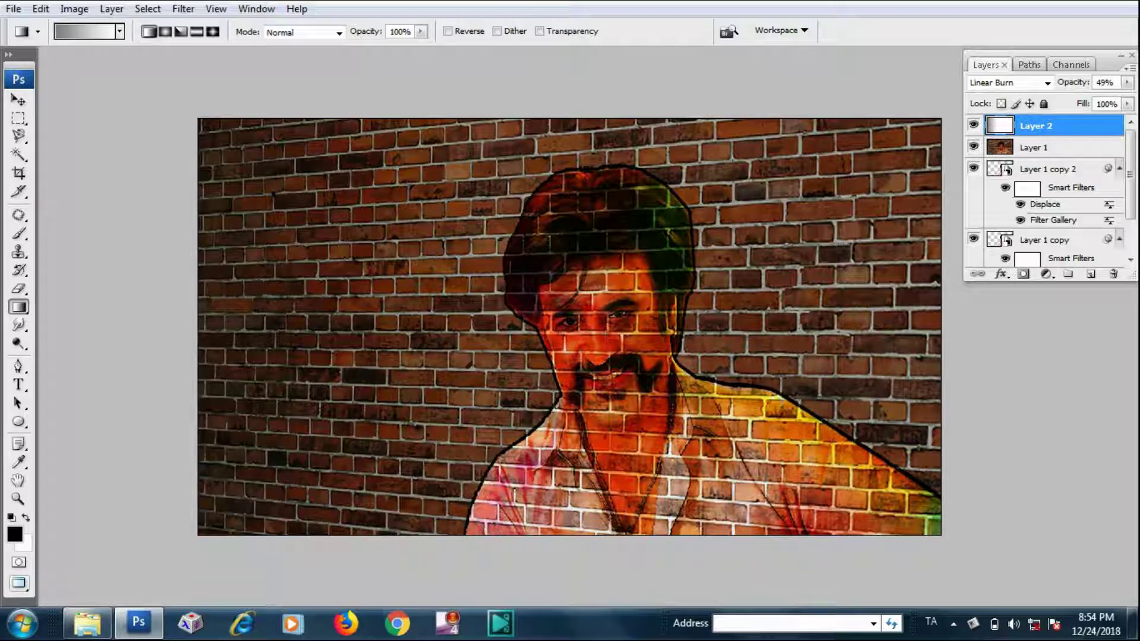
left_click(14, 8)
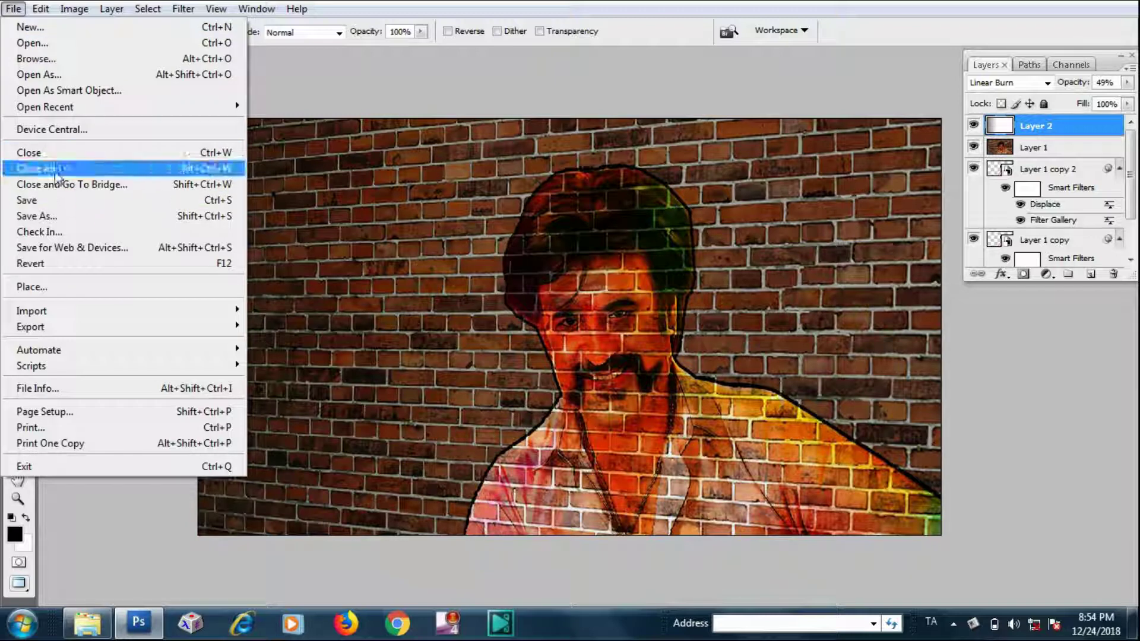
left_click(65, 208)
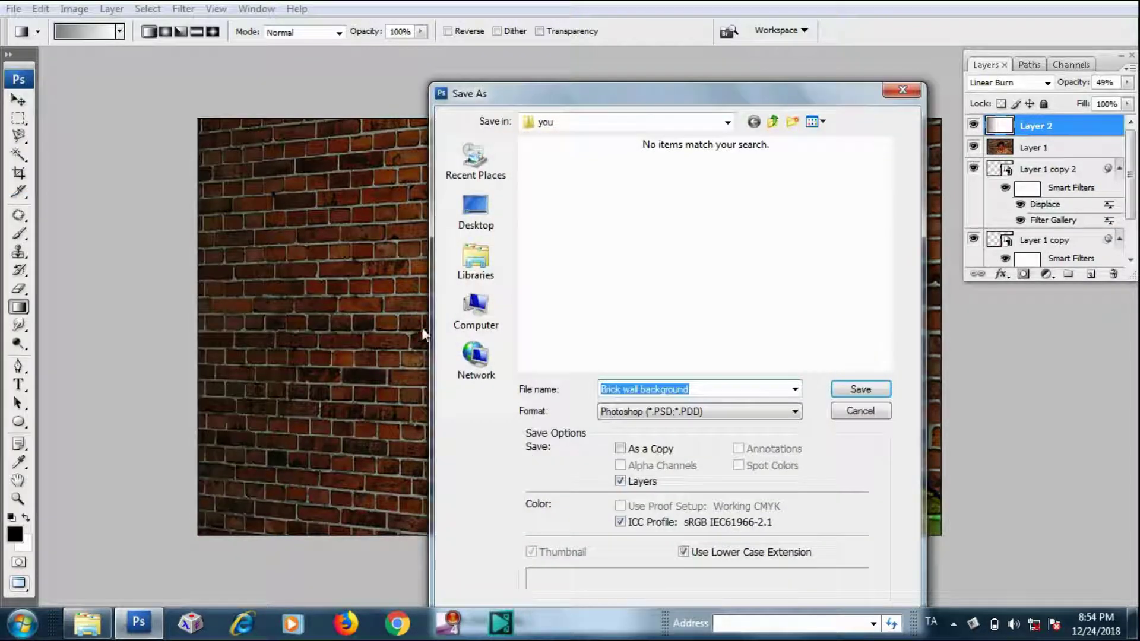
left_click(655, 410)
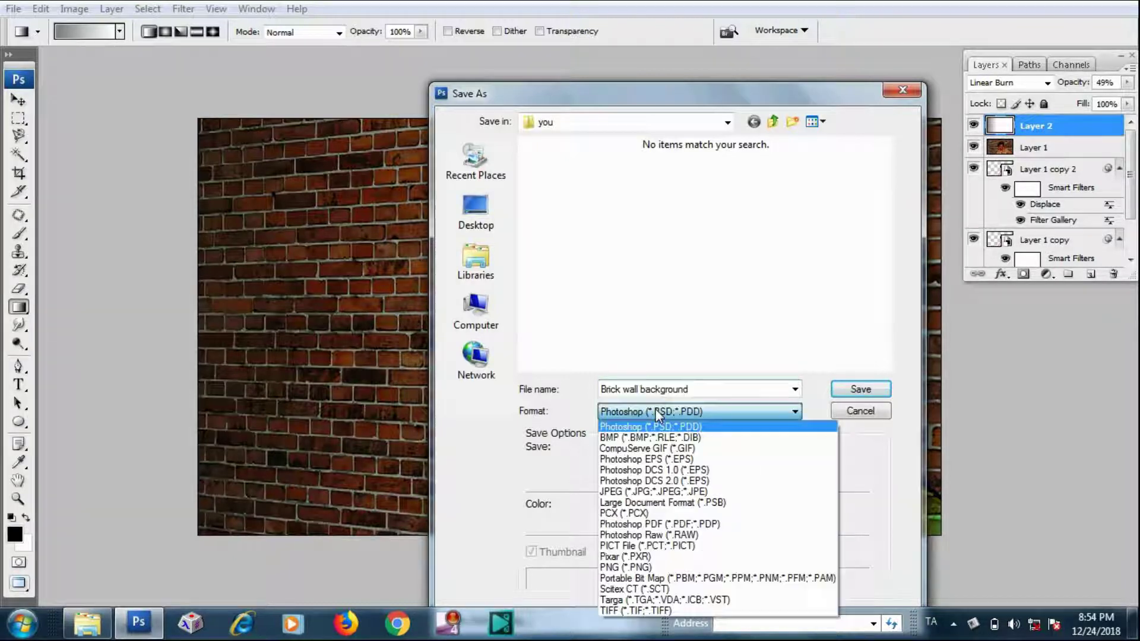
left_click(634, 490)
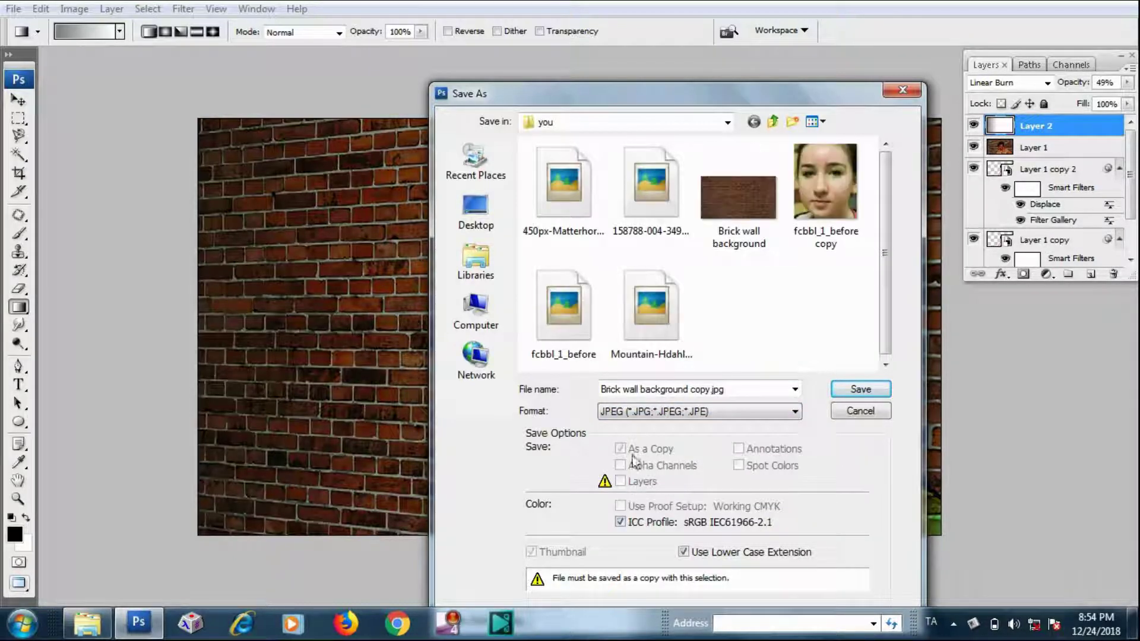
left_click(476, 312)
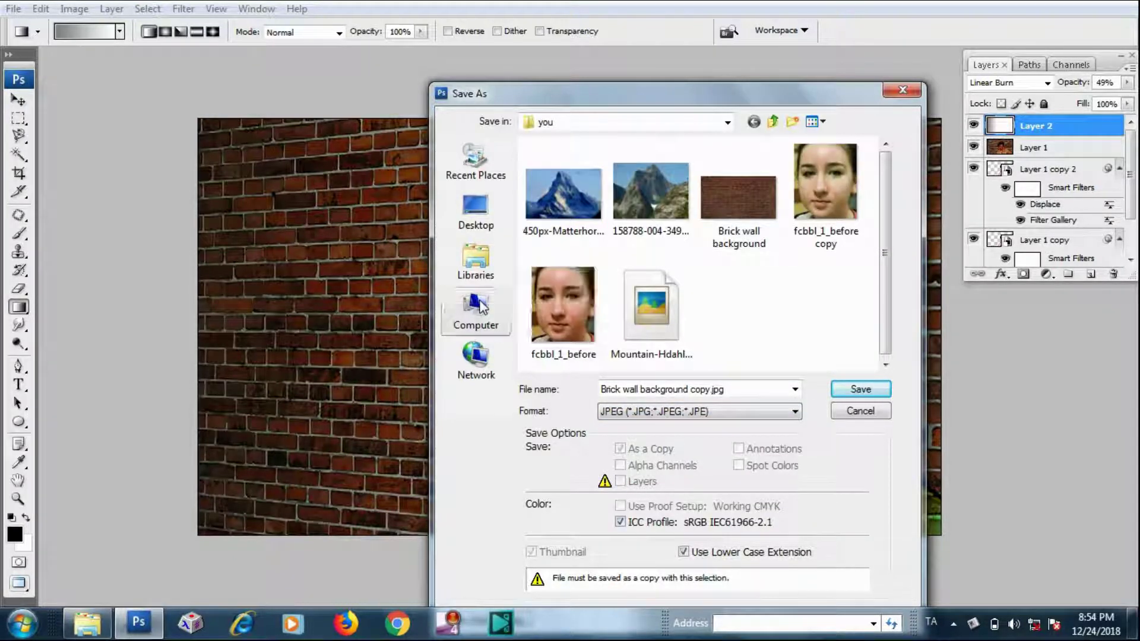
left_click(468, 214)
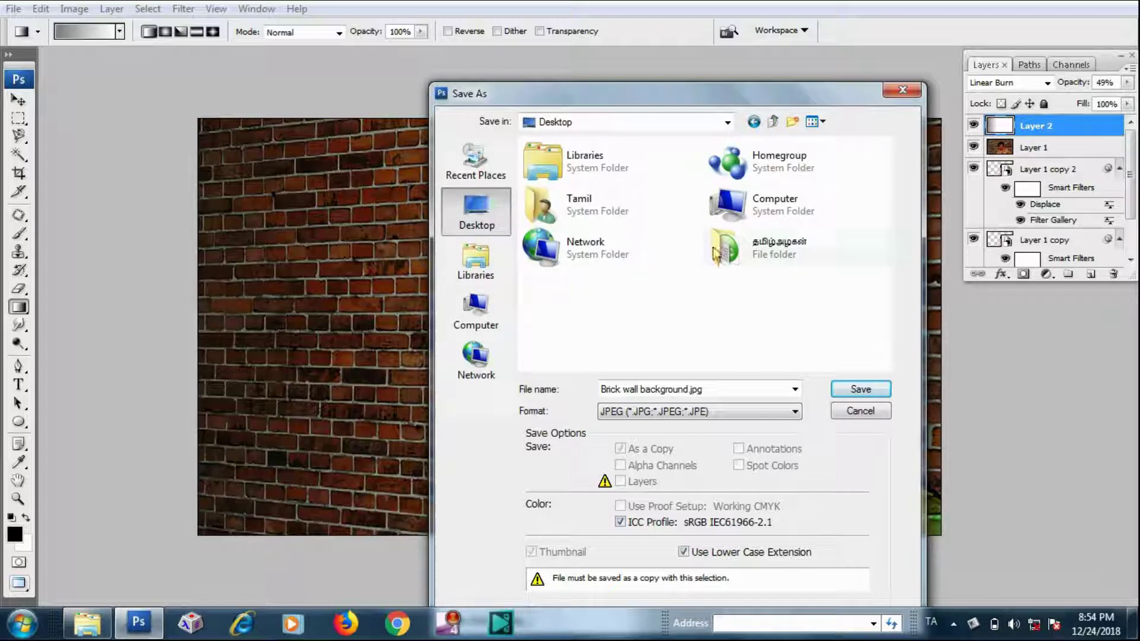
left_click(858, 389)
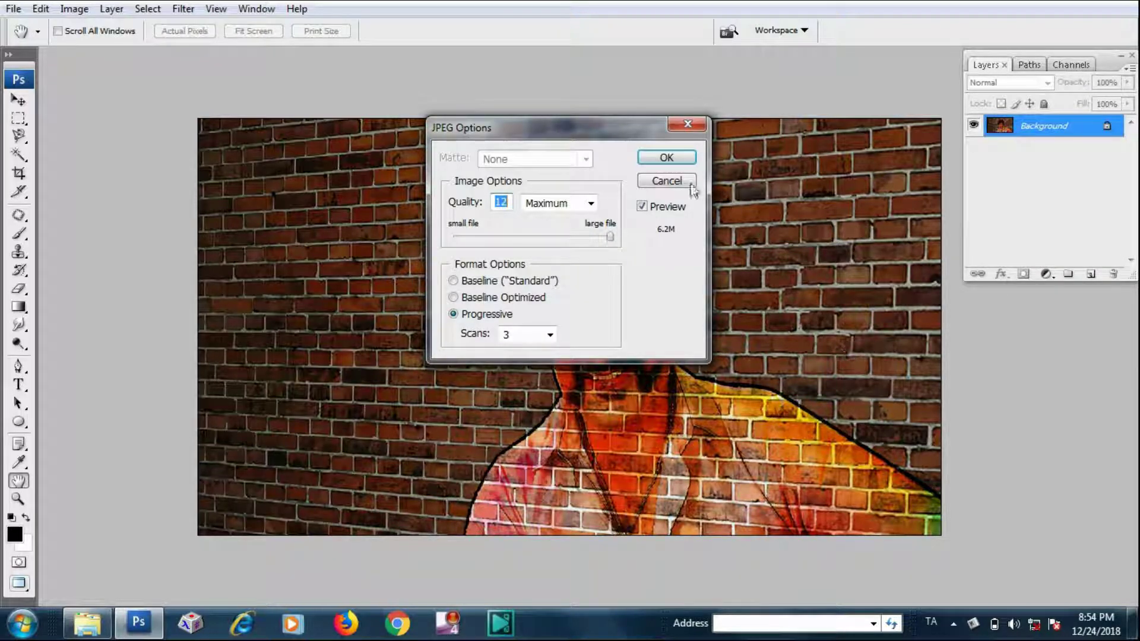
left_click(666, 155)
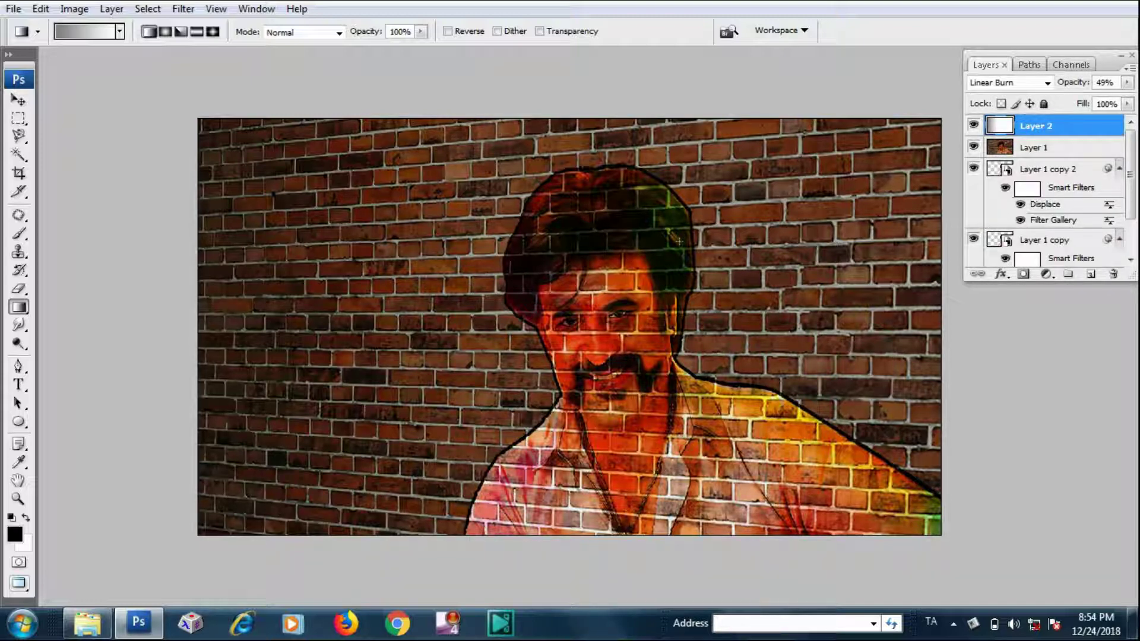
- Open the exported Brick wall background.jpg from the desktop in Picasa Photo Viewer and inspect the painted face at different magnifications
key("super+d")
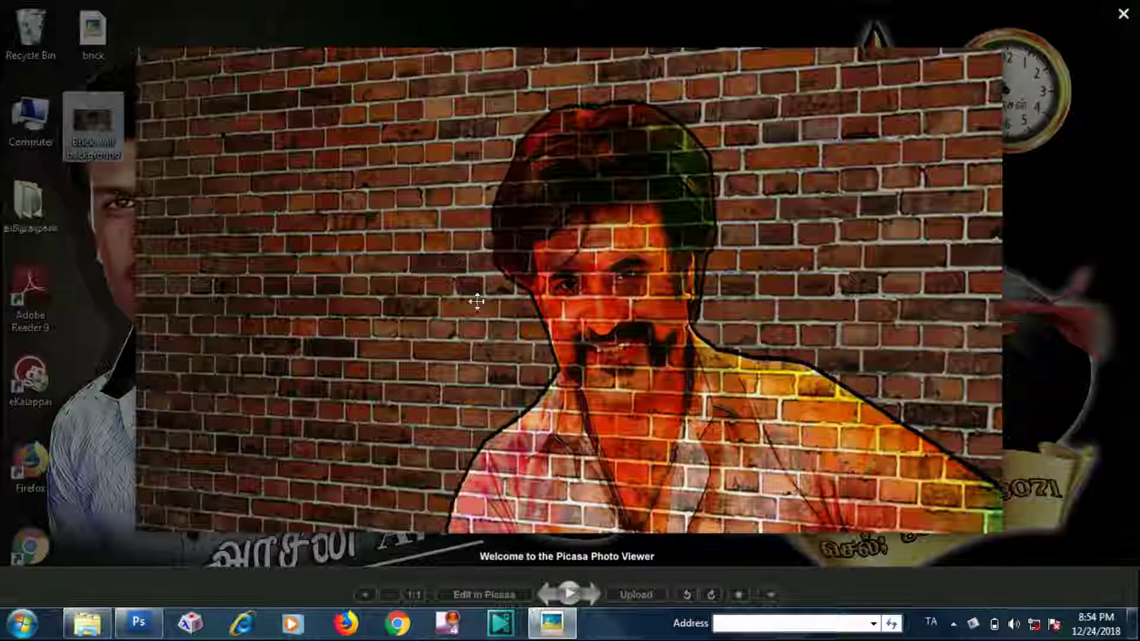
scroll(623, 289, "up", 5)
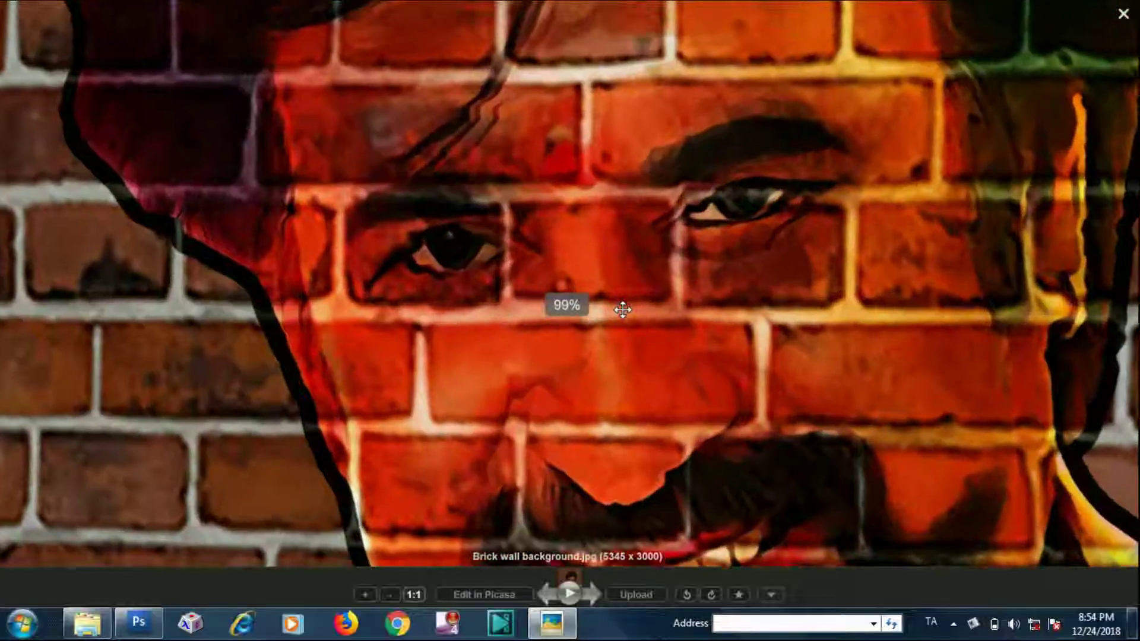
scroll(623, 309, "down", 2)
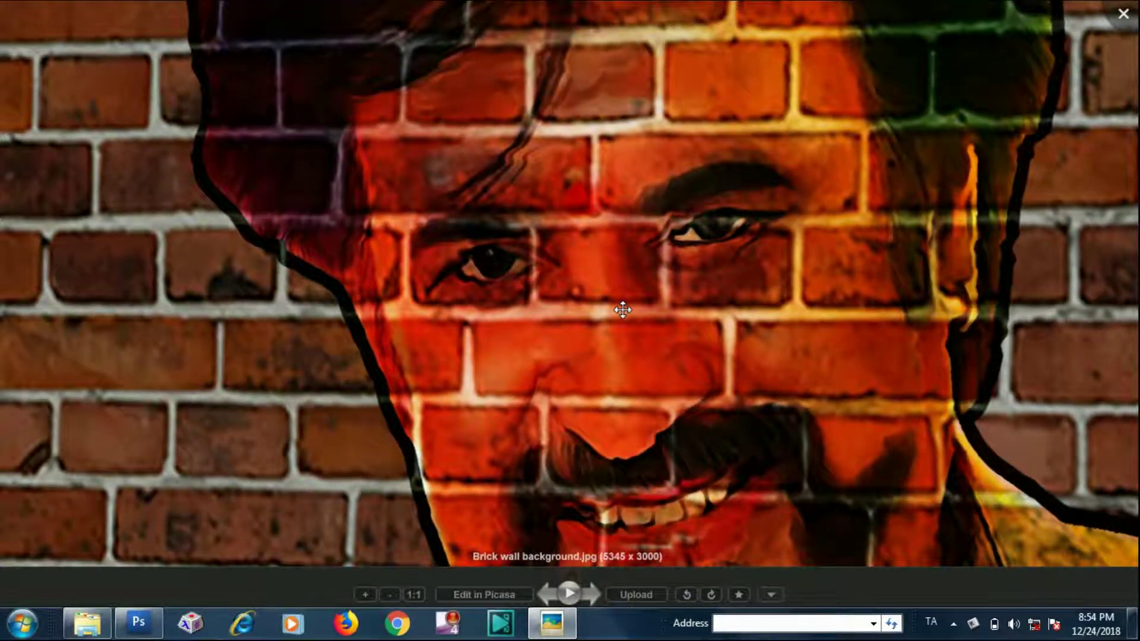
scroll(623, 310, "down", 4)
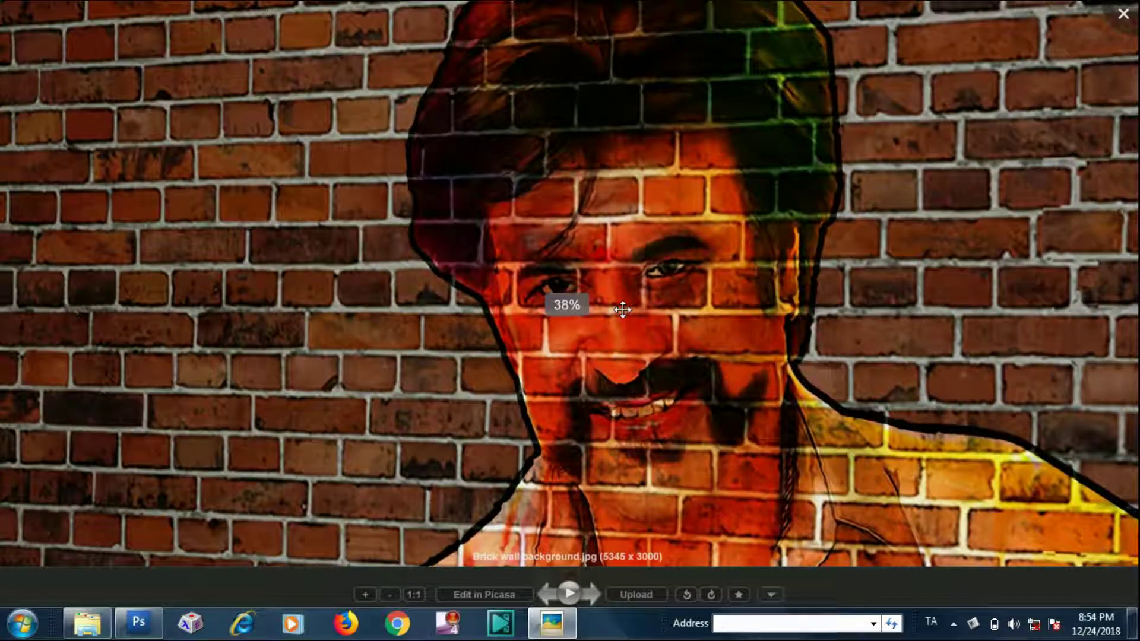